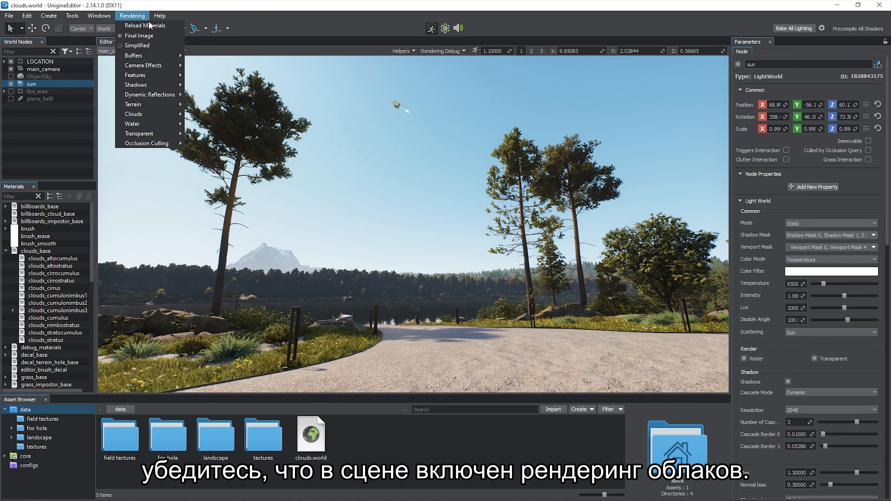
# - Enable clouds rendering for the scene and add an Altocumulus cloud layer
pyautogui.click(220, 115)
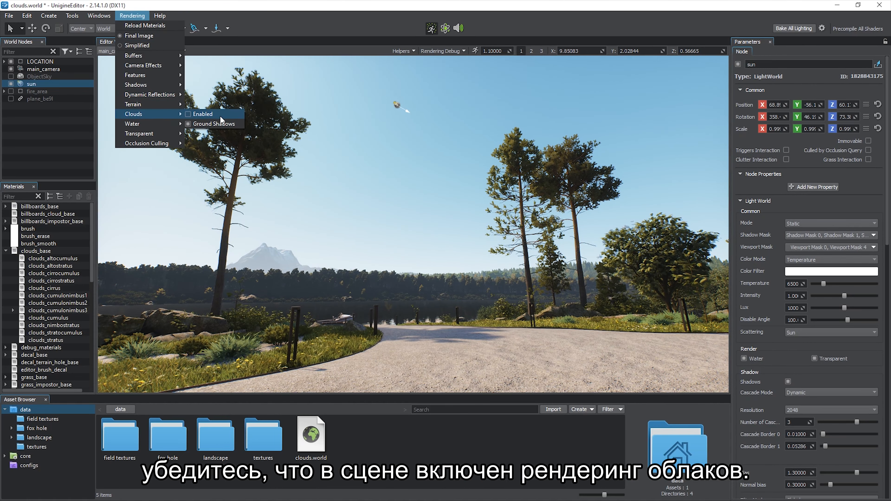
pyautogui.keyDown('shift'); pyautogui.rightClick(428, 120); pyautogui.keyUp('shift')
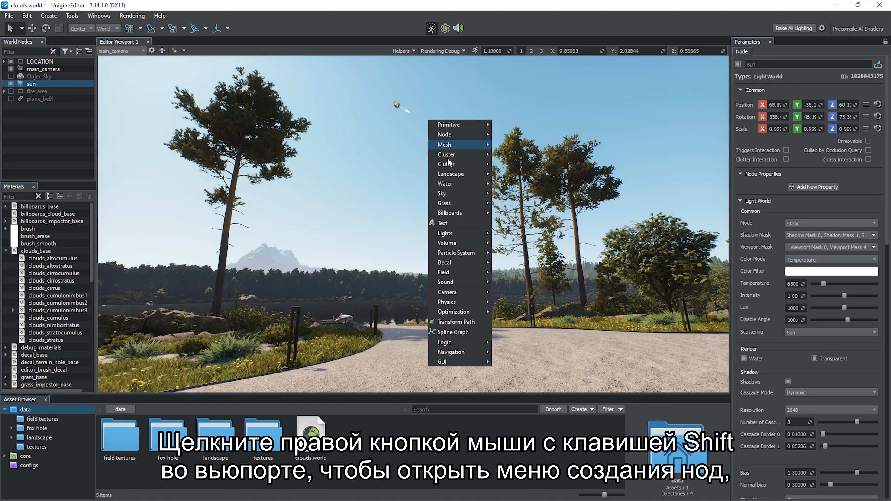
pyautogui.moveTo(457, 192)
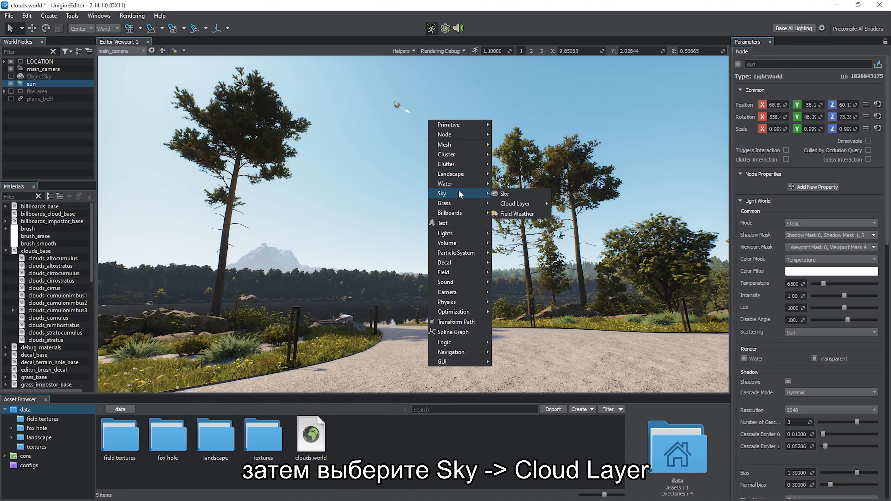
pyautogui.moveTo(519, 206)
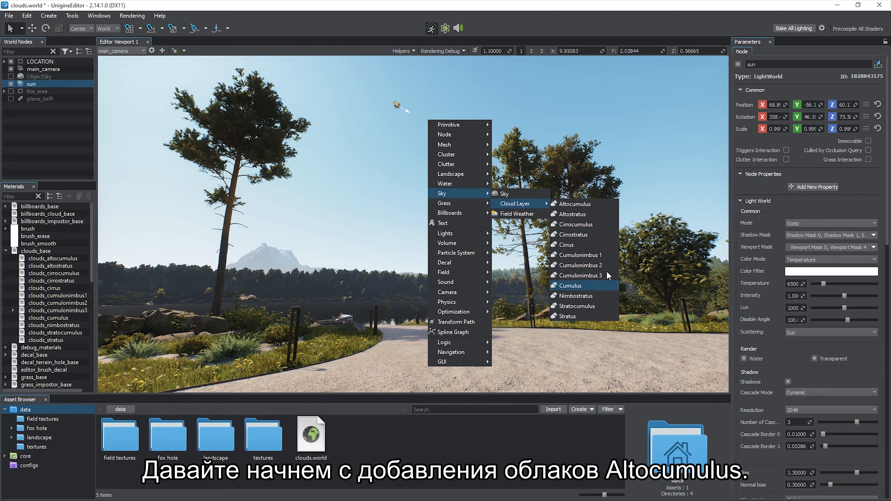
pyautogui.click(601, 207)
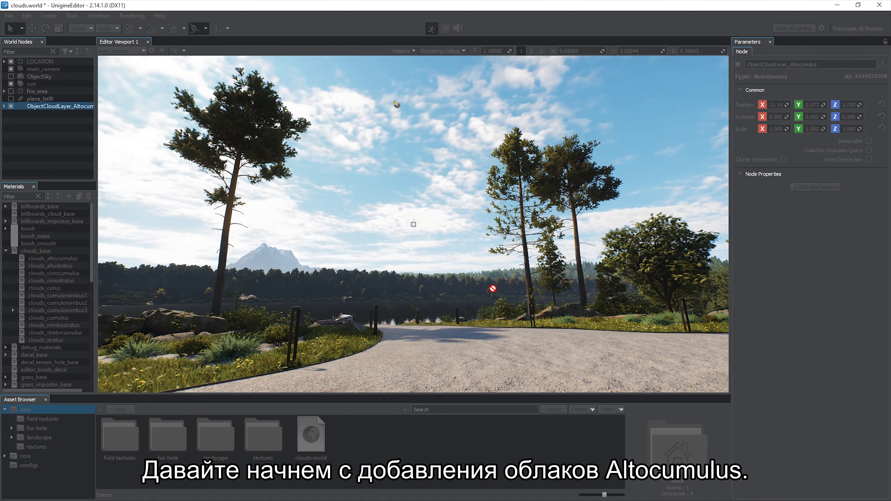
# - Rotate the Altocumulus parent node about Z to about 323.4 degrees and select its child cloud layer
pyautogui.press('e')
pyautogui.moveTo(430, 349); pyautogui.dragTo(372, 347)
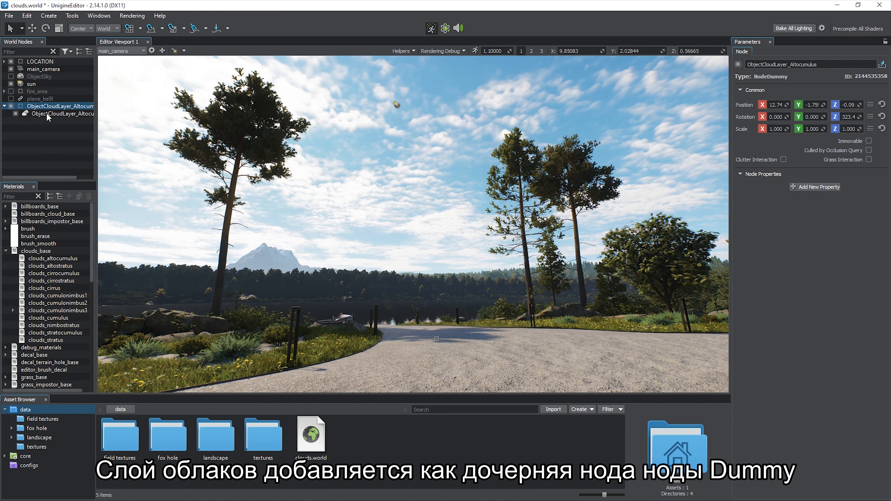
pyautogui.click(47, 115)
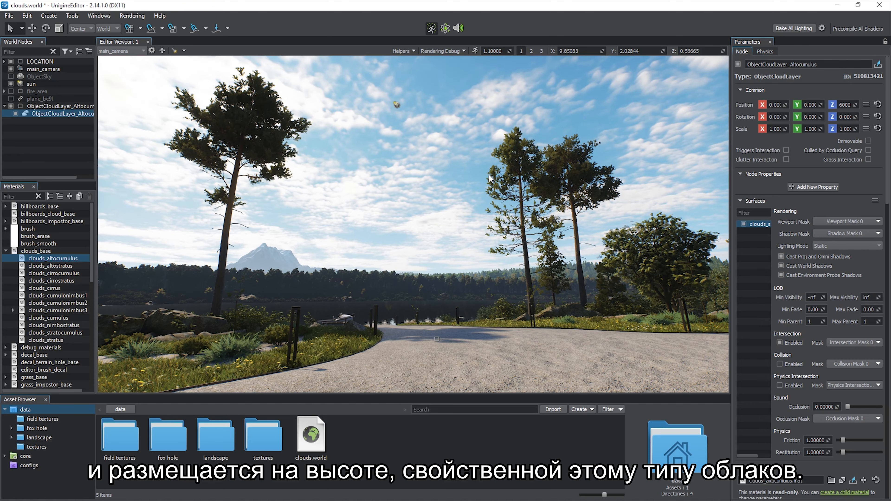
# - Add a Cumulus cloud layer to the scene
pyautogui.rightClick(429, 145)
pyautogui.moveTo(456, 222)
pyautogui.moveTo(526, 230)
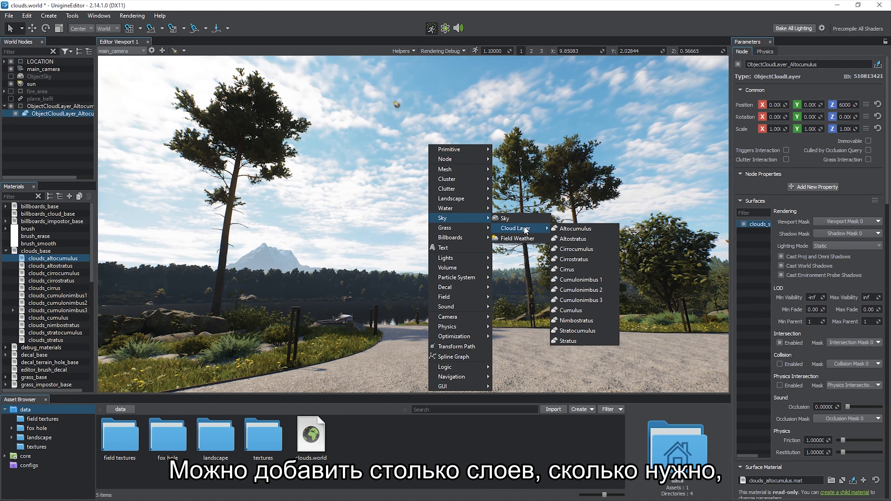
pyautogui.click(597, 310)
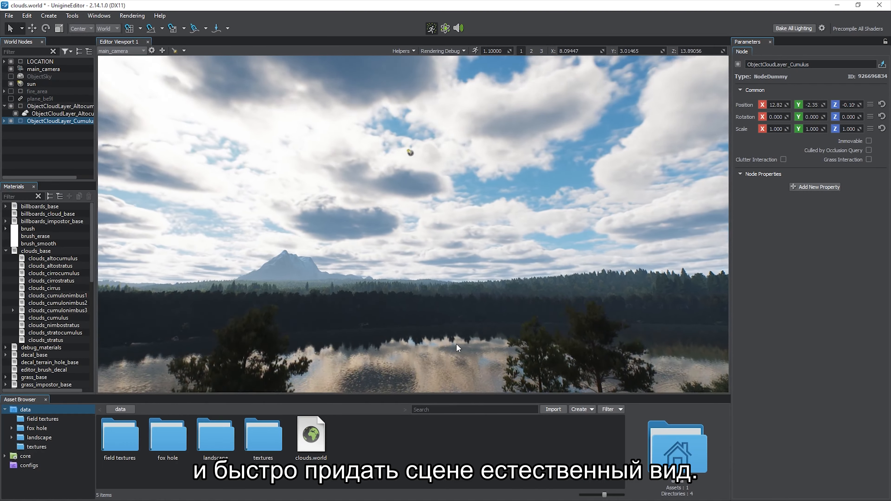
# - Add a Cumulonimbus 2 cloud layer and reposition it in the sky beyond the forest
pyautogui.rightClick(444, 141)
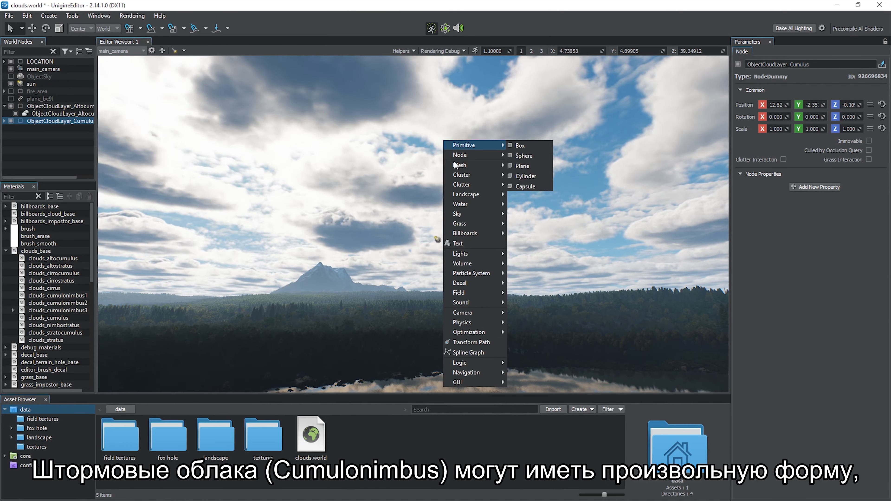
pyautogui.moveTo(467, 215)
pyautogui.moveTo(538, 227)
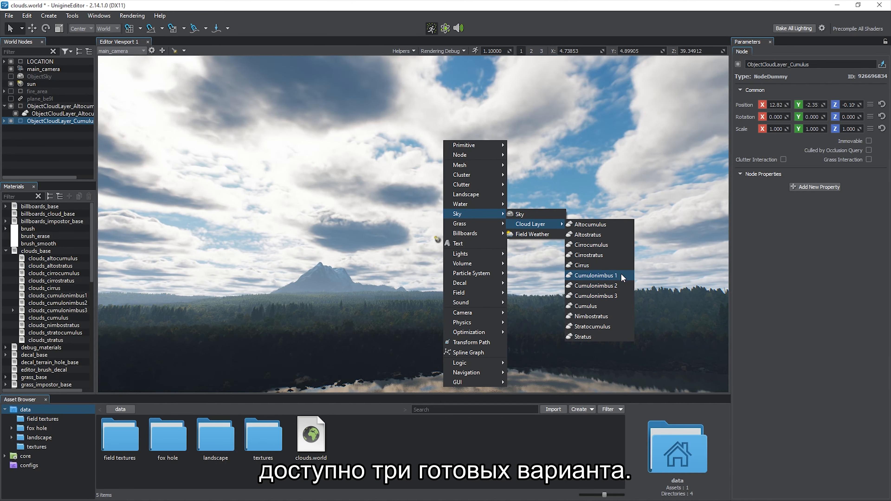
pyautogui.click(596, 285)
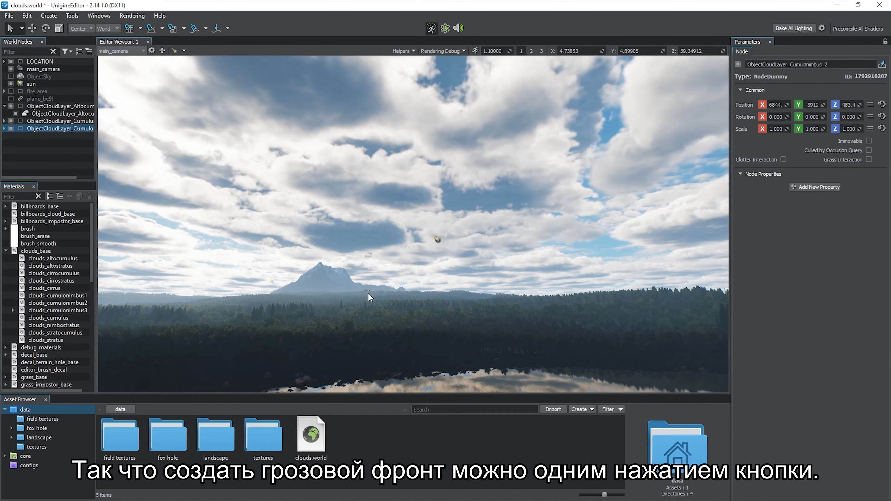
pyautogui.moveTo(370, 233); pyautogui.dragTo(373, 260)
pyautogui.click(368, 291)
pyautogui.moveTo(336, 293); pyautogui.dragTo(358, 300)
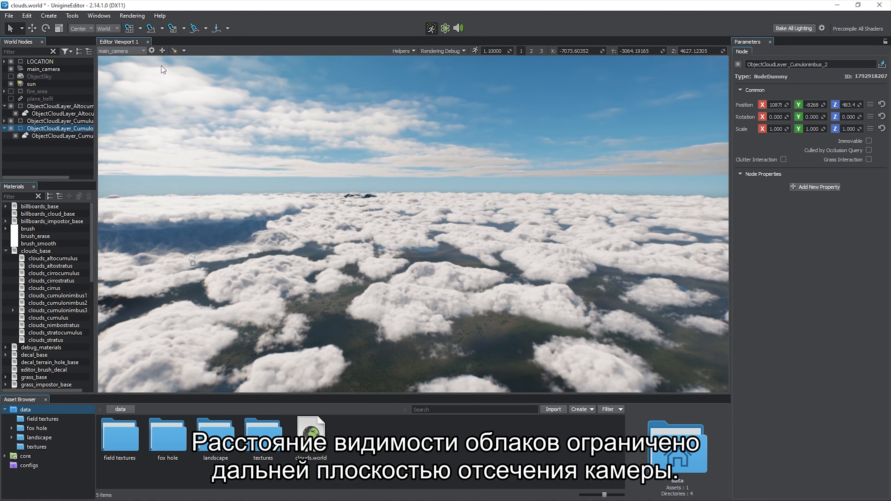
# - Set the far clipping plane of main_camera to 40000
pyautogui.click(152, 50)
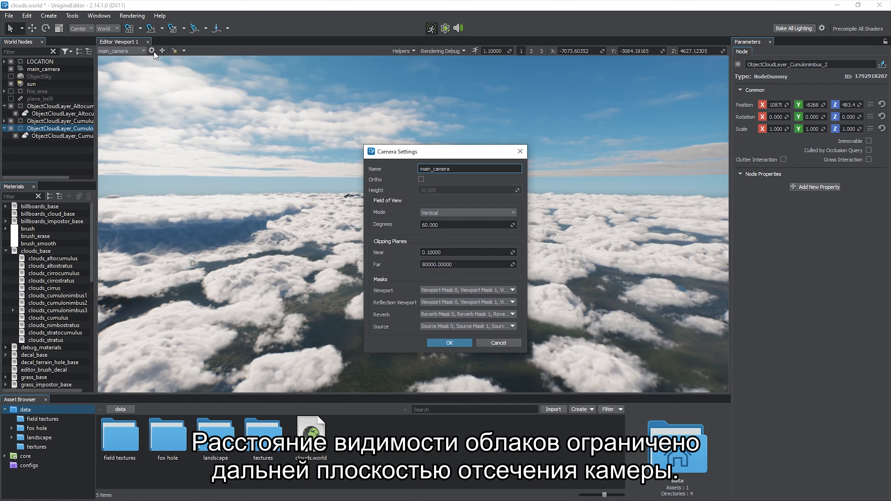
pyautogui.moveTo(425, 265); pyautogui.dragTo(415, 266)
pyautogui.write('40')
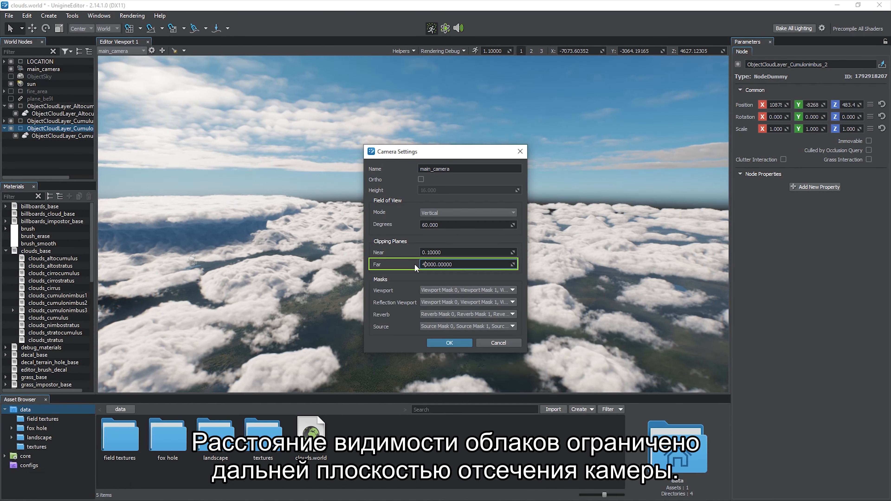
pyautogui.click(442, 342)
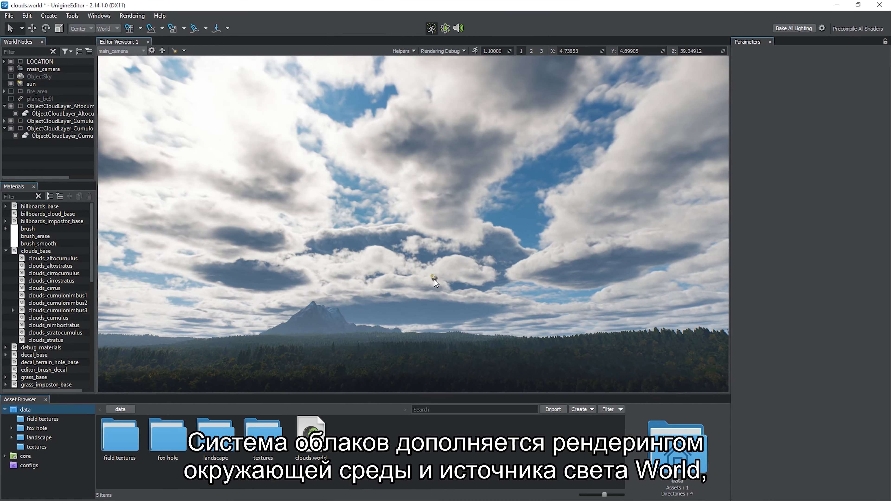
# - Rotate the sun light so that it lights the clouds and forest from a different direction
pyautogui.click(434, 279)
pyautogui.press('e')
pyautogui.moveTo(455, 281); pyautogui.dragTo(394, 300)
pyautogui.moveTo(441, 276); pyautogui.dragTo(382, 262)
pyautogui.press('q')
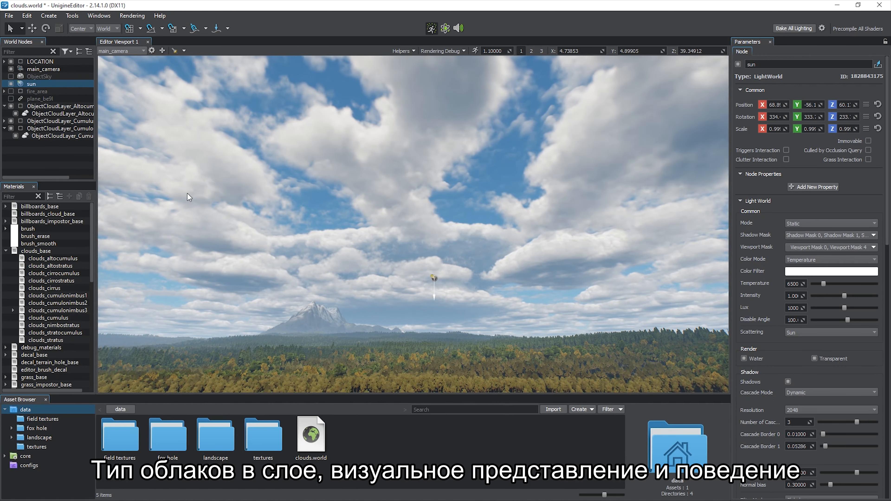
# - Create a child of the read-only clouds_cumulus material on the Cumulus cloud layer so its parameters can be edited
pyautogui.click(40, 129)
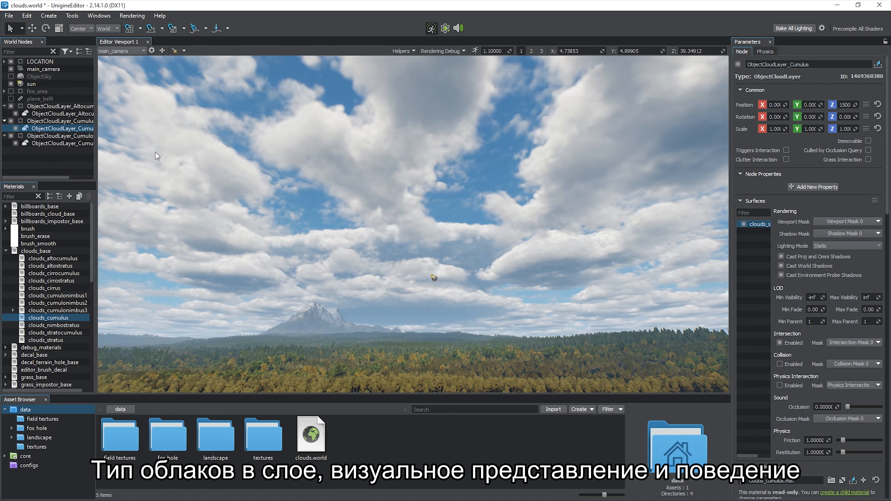
pyautogui.moveTo(888, 153); pyautogui.dragTo(889, 258)
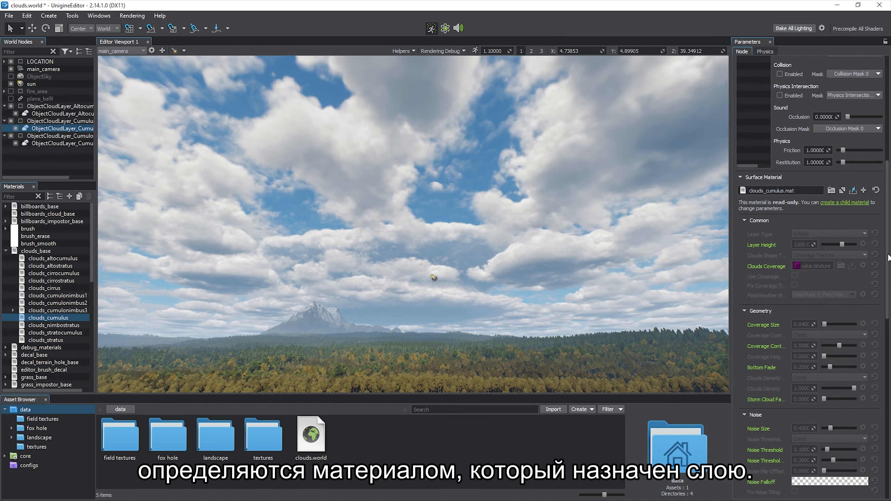
pyautogui.click(860, 202)
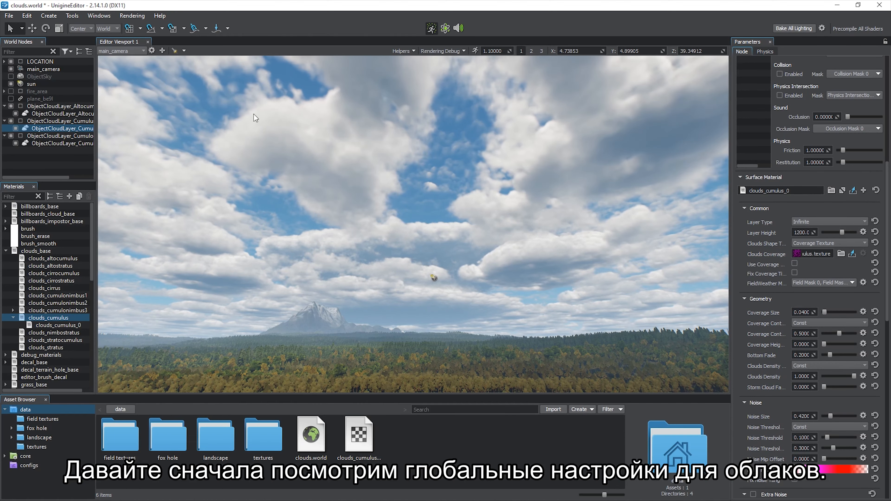
# - Open the global Clouds render settings and widen the settings area
pyautogui.click(110, 17)
pyautogui.click(106, 114)
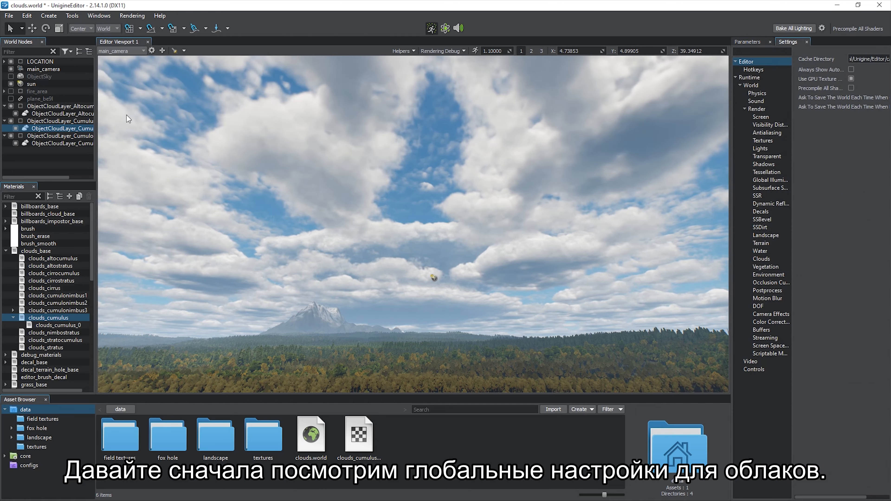
pyautogui.click(762, 258)
pyautogui.moveTo(731, 227); pyautogui.dragTo(638, 227)
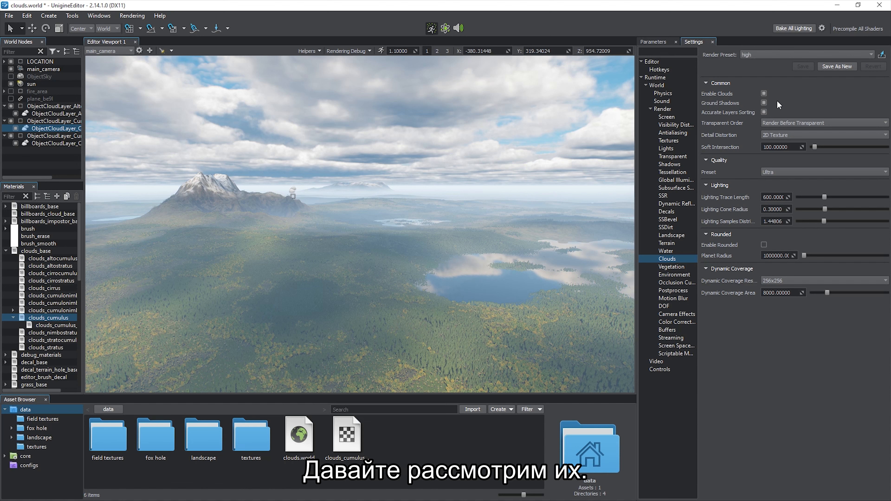
# - Turn Ground Shadows for the clouds off and back on
pyautogui.click(764, 103)
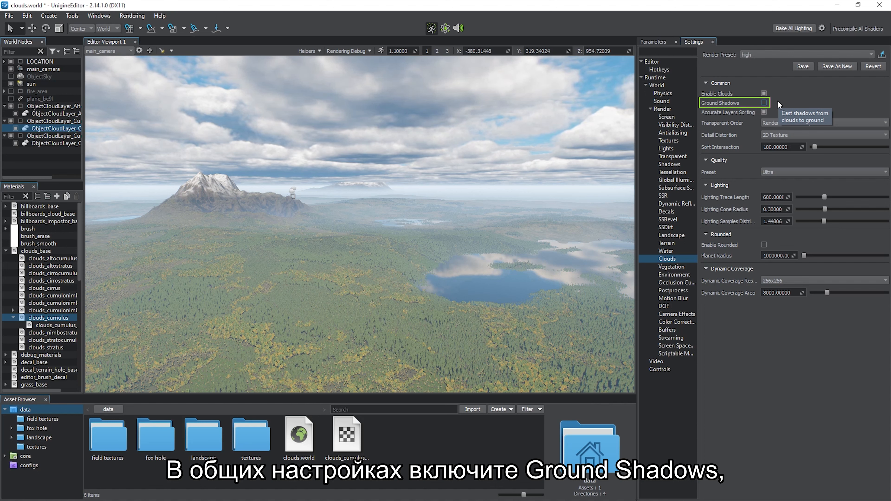
pyautogui.click(764, 102)
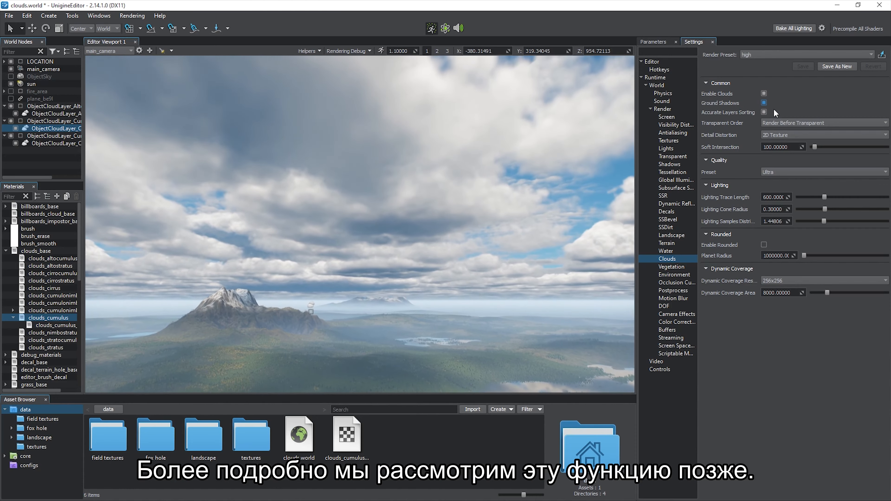
# - Disable Accurate Layers Sorting and move the Cumulonimbus 2 cloud layer vertically to check how the layers intersect
pyautogui.click(764, 111)
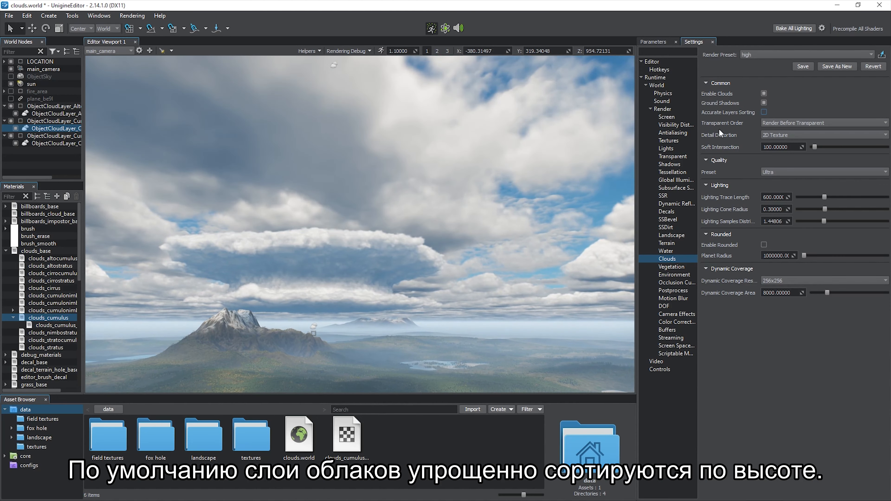
pyautogui.click(314, 327)
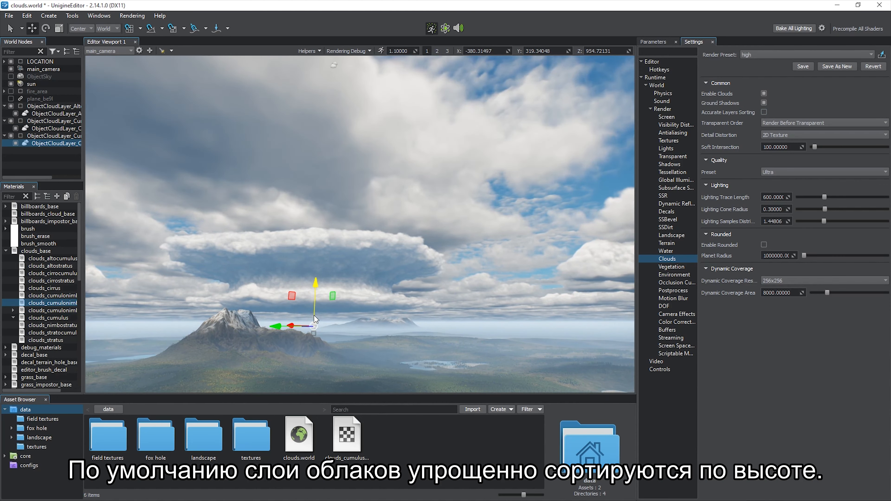
pyautogui.moveTo(314, 316); pyautogui.dragTo(315, 296)
pyautogui.moveTo(321, 254); pyautogui.dragTo(328, 313)
pyautogui.press('q')
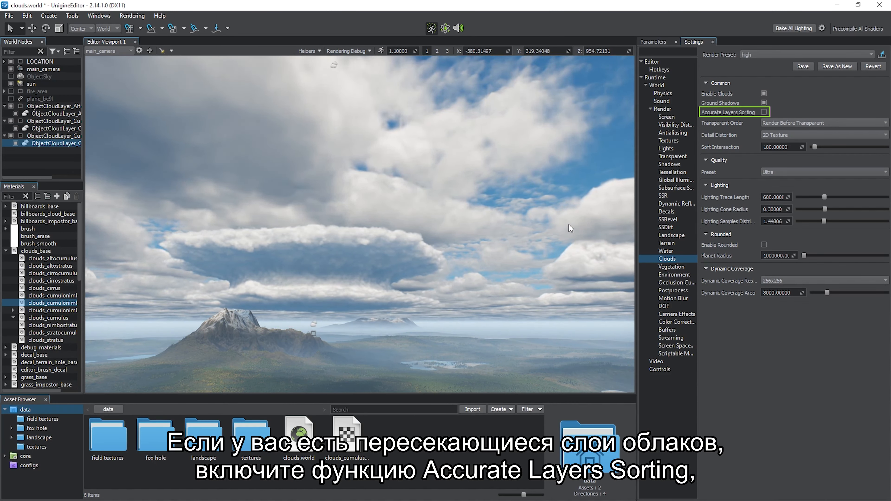
# - Enable Accurate Layers Sorting and move the Cumulonimbus 2 layer vertically through the other cloud layers
pyautogui.click(763, 112)
pyautogui.press('w')
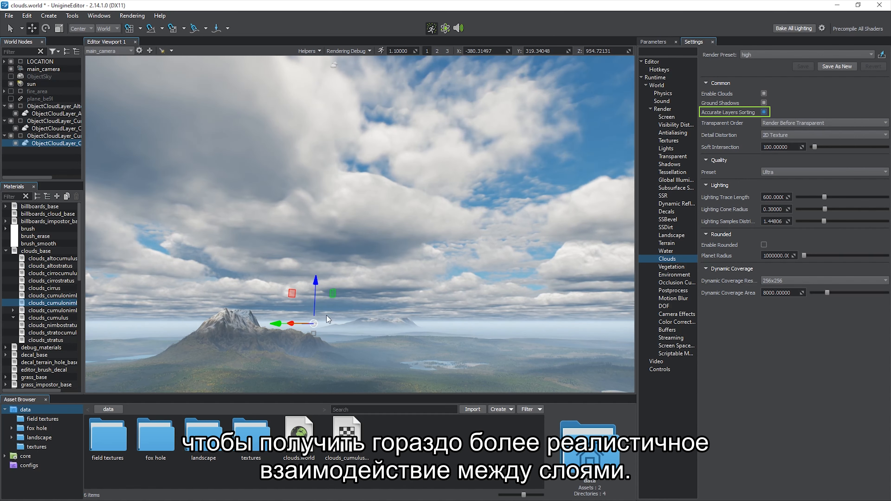
pyautogui.moveTo(317, 322); pyautogui.dragTo(332, 270)
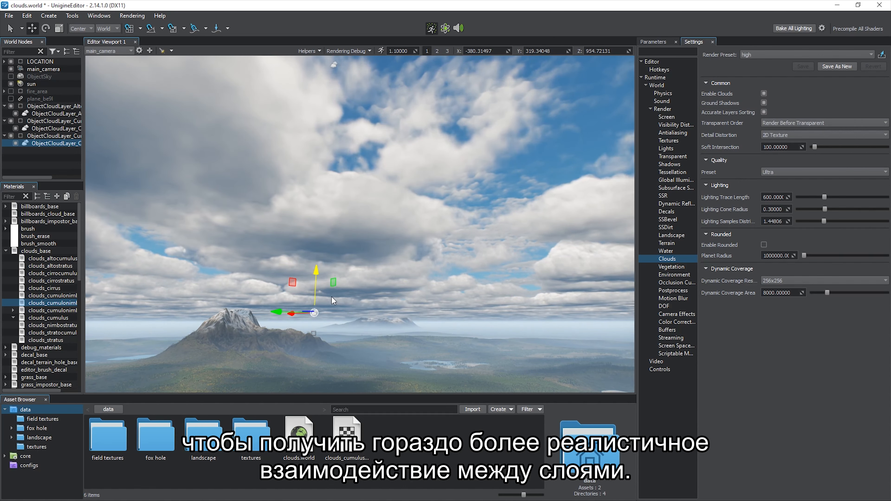
pyautogui.moveTo(331, 296); pyautogui.dragTo(332, 296, button='right')
pyautogui.moveTo(411, 229)
pyautogui.mouseDown()
pyautogui.moveTo(418, 234)
pyautogui.moveTo(404, 250)
pyautogui.moveTo(412, 228)
pyautogui.moveTo(410, 236)
pyautogui.mouseUp()
pyautogui.moveTo(411, 236); pyautogui.dragTo(410, 236, button='right')
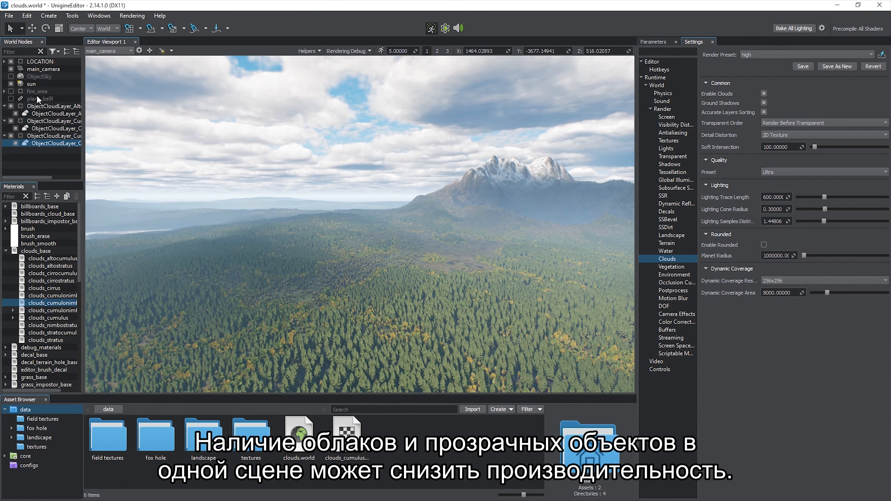
# - Enable the fire_area node and set the clouds' Transparent Order to Render After Transparent
pyautogui.click(11, 91)
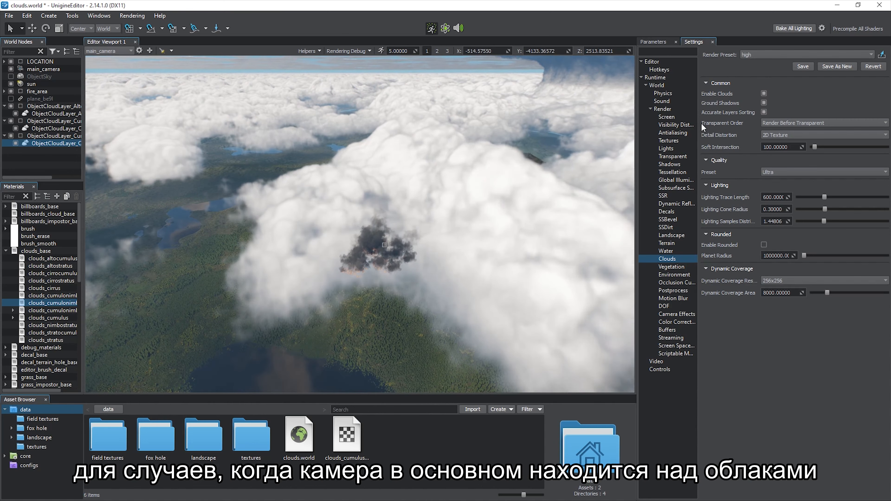
pyautogui.click(817, 122)
pyautogui.click(823, 137)
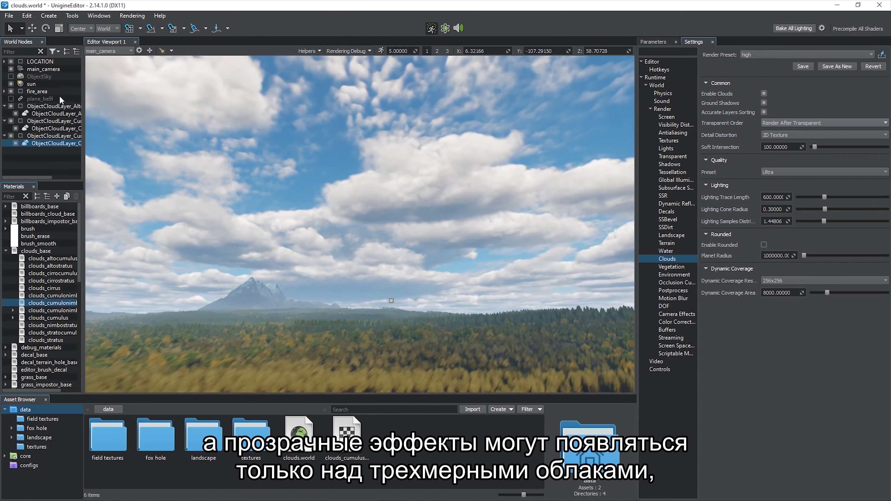
# - Enable the ObjectSky node and switch between Transparent Order options, ending on Render After Transparent
pyautogui.click(11, 76)
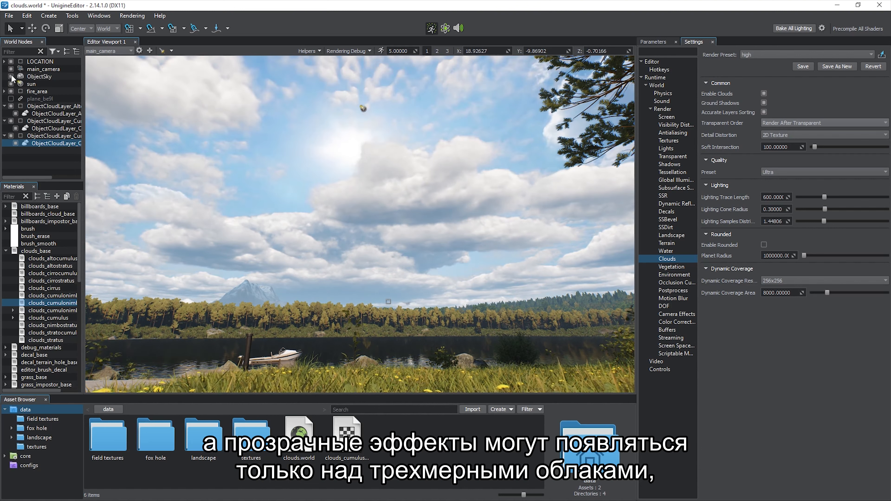
pyautogui.click(821, 123)
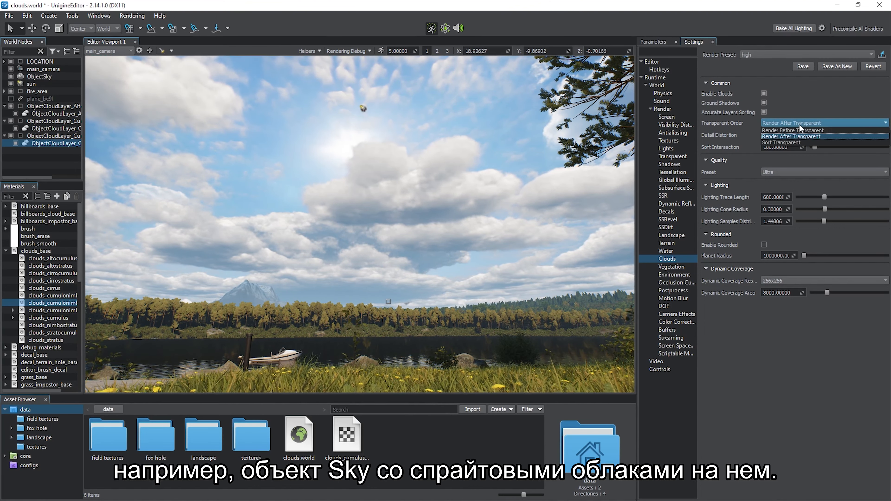
pyautogui.click(827, 134)
pyautogui.click(824, 125)
pyautogui.click(817, 123)
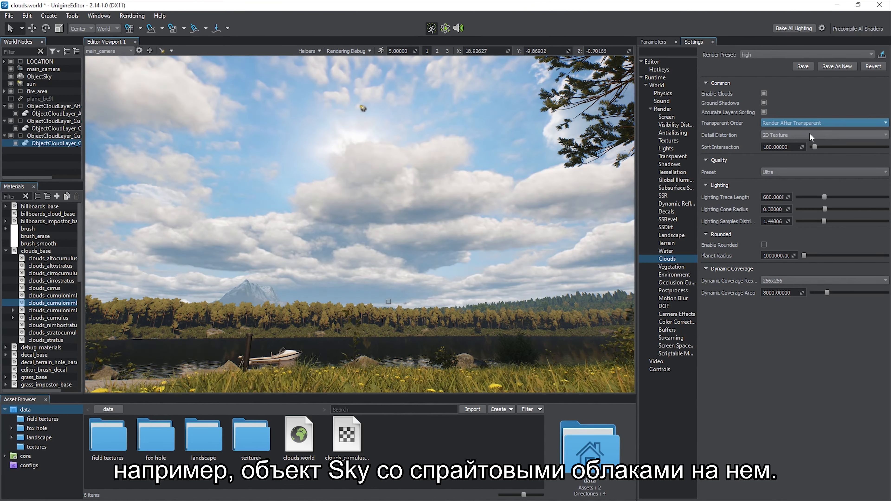
# - Disable the ObjectSky node and set the clouds' Transparent Order to Render Before Transparent over the forest fire
pyautogui.click(11, 77)
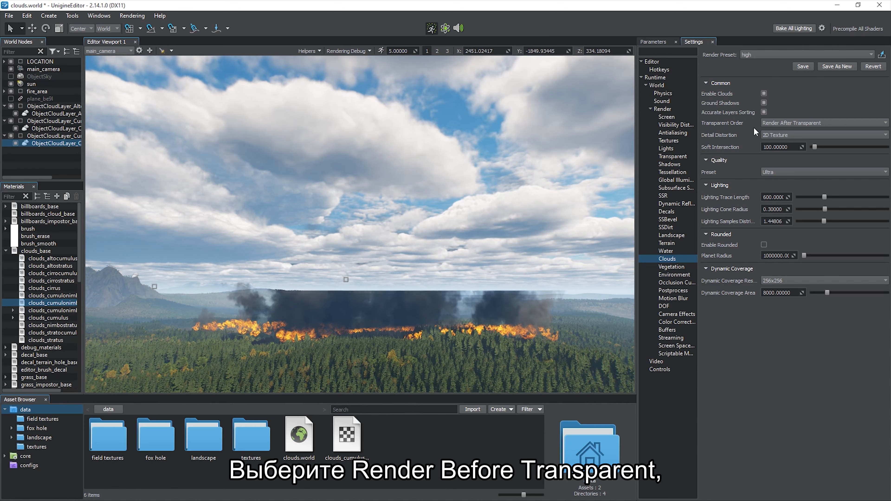
pyautogui.click(814, 125)
pyautogui.click(825, 129)
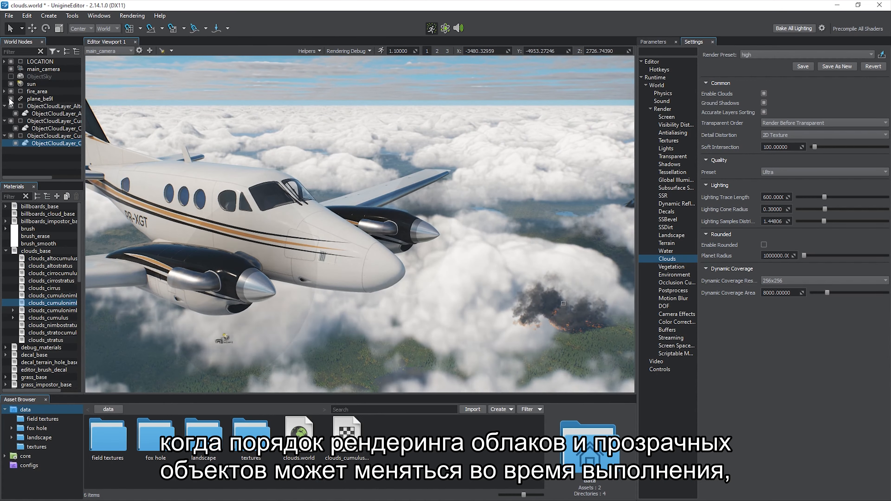
# - Compare Render After Transparent with Render Before Transparent around the airplane, and set the Transparent Order to Sort Transparent
pyautogui.click(801, 124)
pyautogui.click(821, 139)
pyautogui.click(822, 126)
pyautogui.click(826, 130)
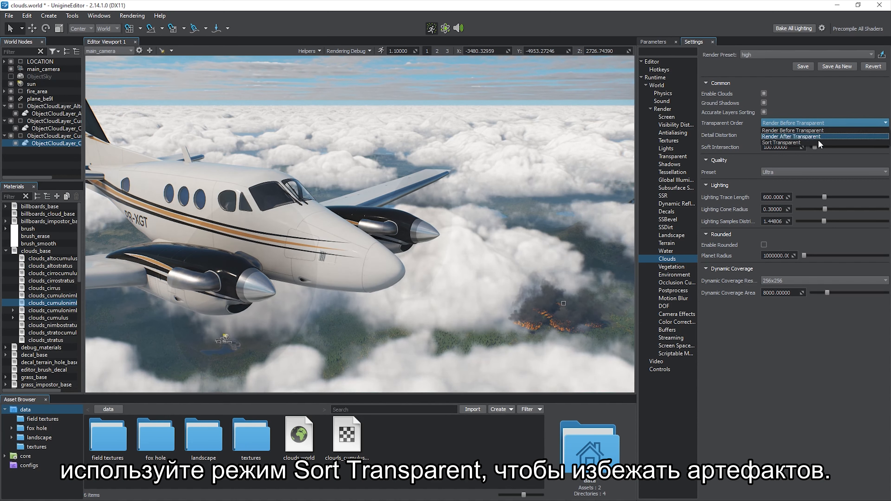
pyautogui.click(819, 142)
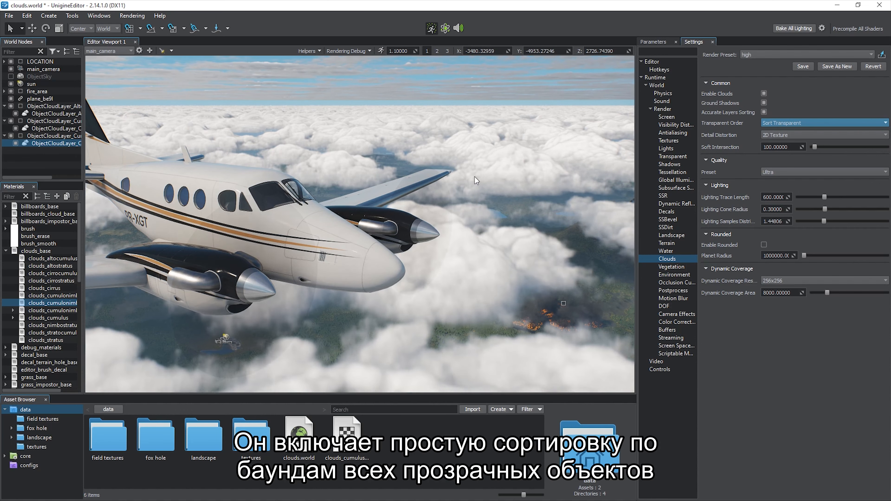
# - Move the ObjectCloudLayer_Cumulus node along its Y axis to check the sorting around the airplane and the fire
pyautogui.press('w')
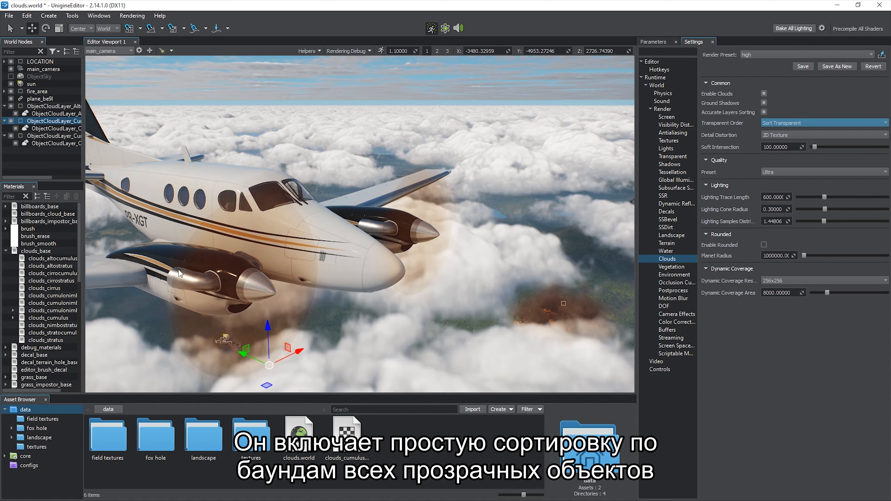
pyautogui.moveTo(243, 355); pyautogui.dragTo(265, 363)
pyautogui.press('q')
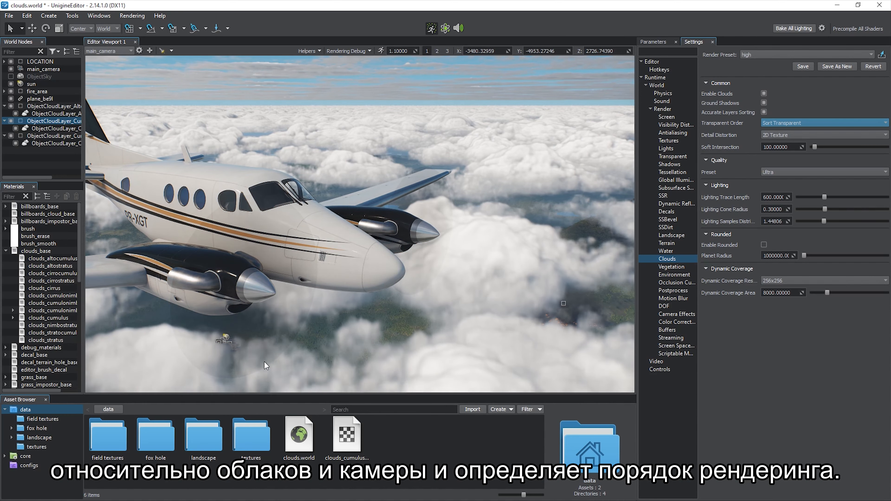
pyautogui.press('w')
pyautogui.moveTo(264, 362); pyautogui.dragTo(266, 361, button='right')
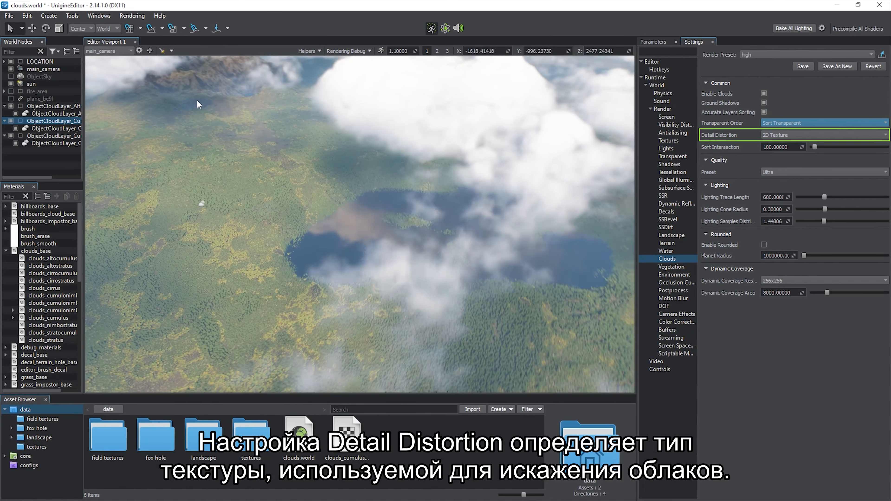
# - Try the clouds' Detail Distortion as 3D Texture and switch it back to 2D Texture
pyautogui.click(653, 41)
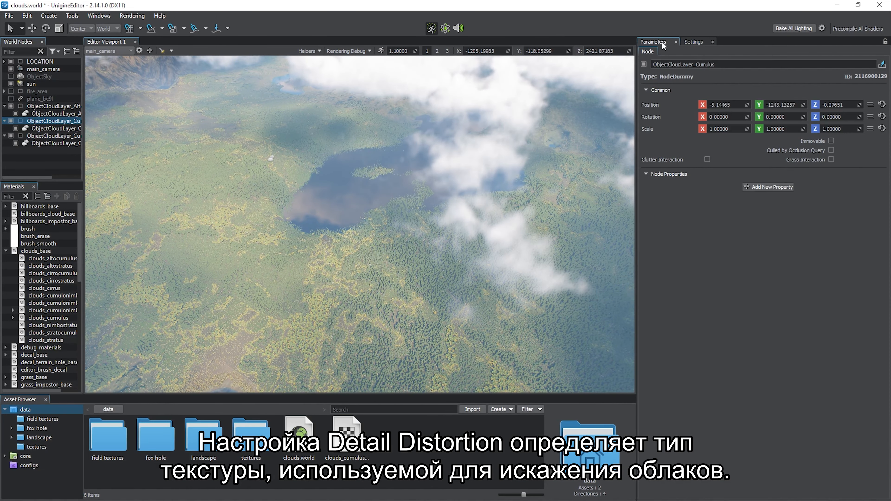
pyautogui.click(694, 41)
pyautogui.click(789, 135)
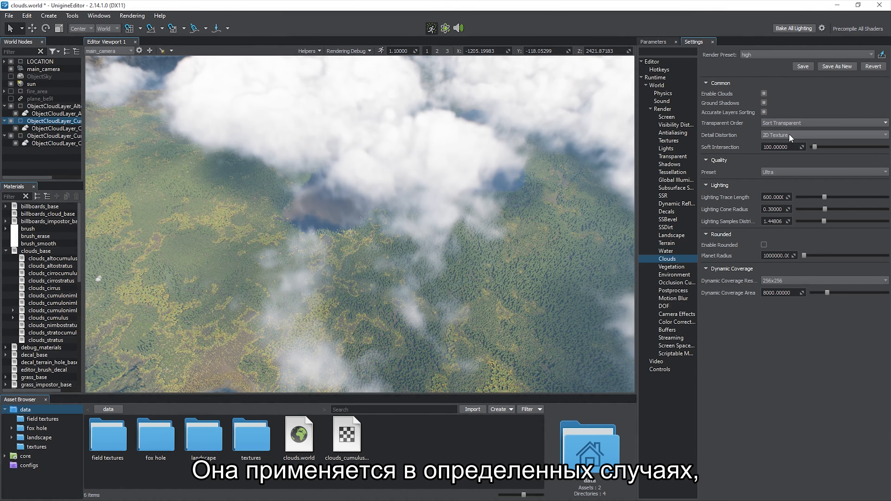
pyautogui.click(794, 144)
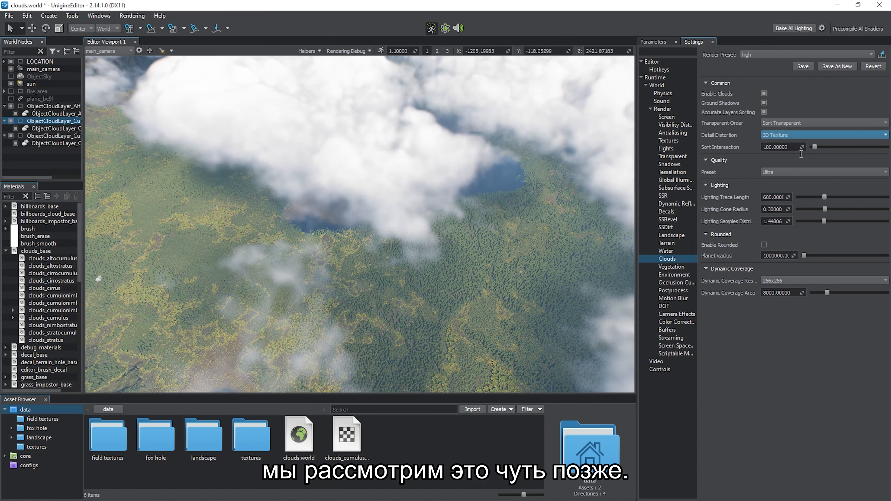
pyautogui.click(800, 135)
pyautogui.click(799, 140)
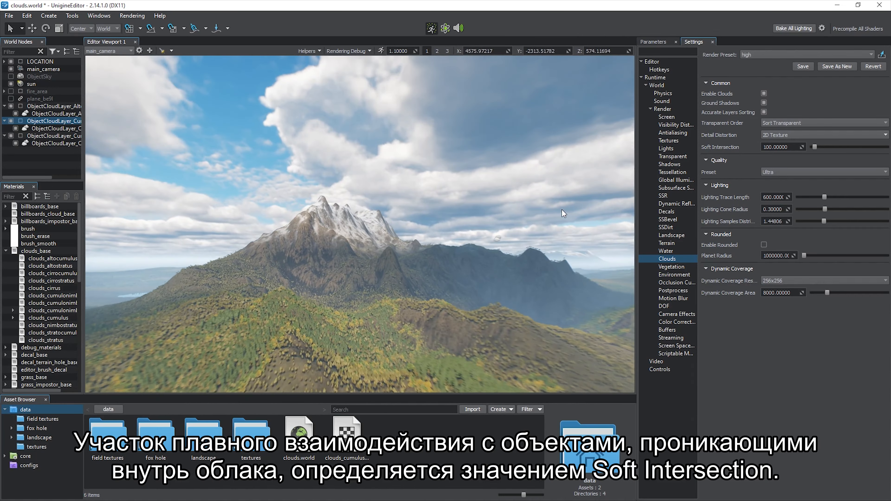
# - Raise the clouds' Soft Intersection to 3000 to check the blending with the mountain peak, and set it to 1000
pyautogui.click(517, 246)
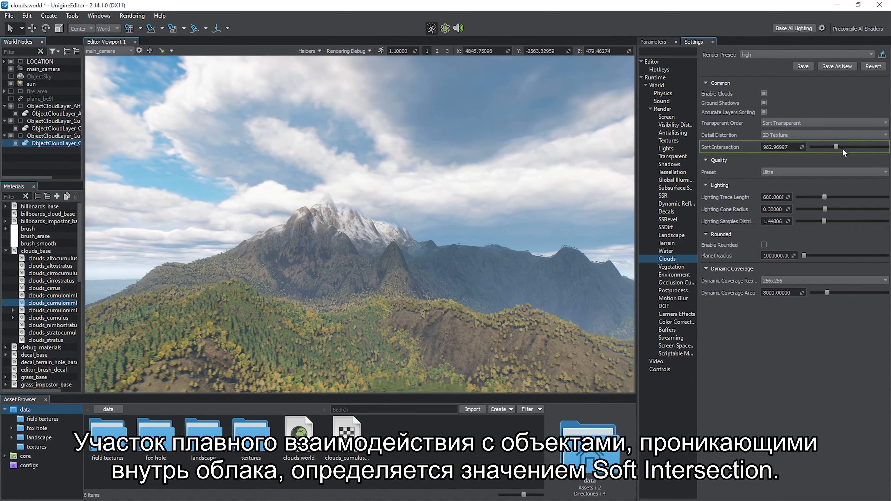
pyautogui.moveTo(815, 147); pyautogui.dragTo(888, 148)
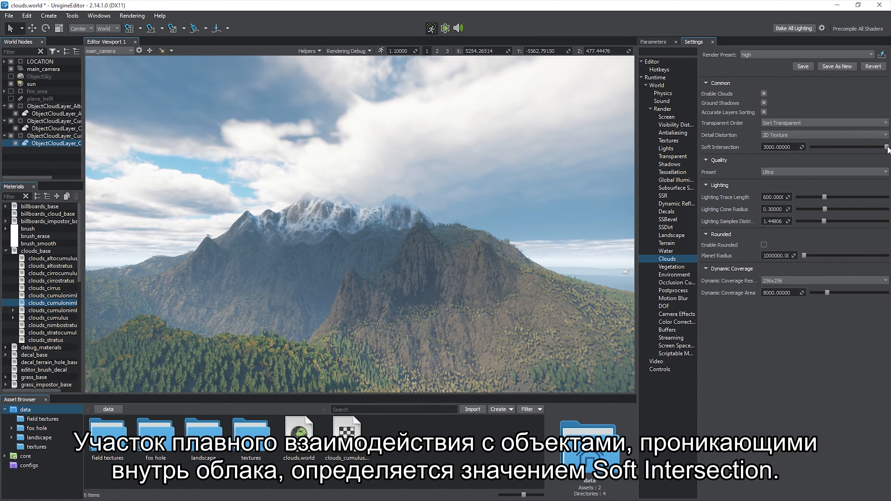
pyautogui.moveTo(792, 147); pyautogui.dragTo(755, 149)
pyautogui.write('1000')
pyautogui.press('Return')
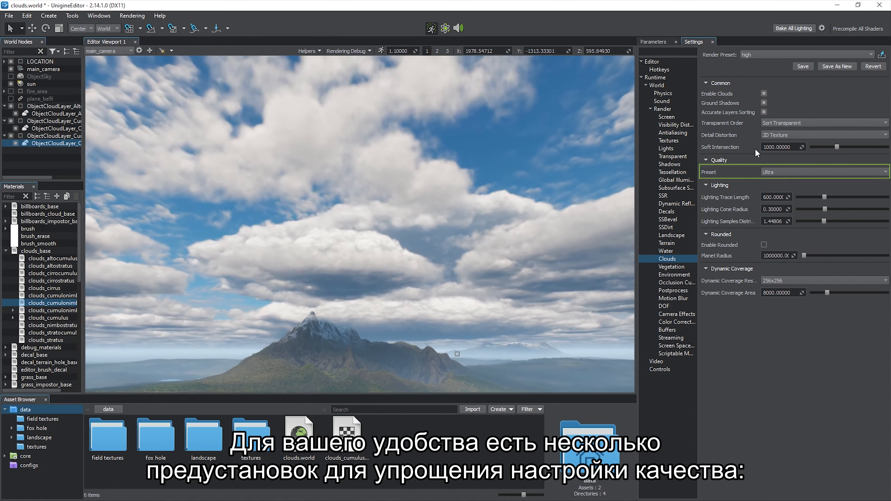
# - Set the cloud quality preset to Low and turn on the FPS counter in the viewport
pyautogui.click(799, 170)
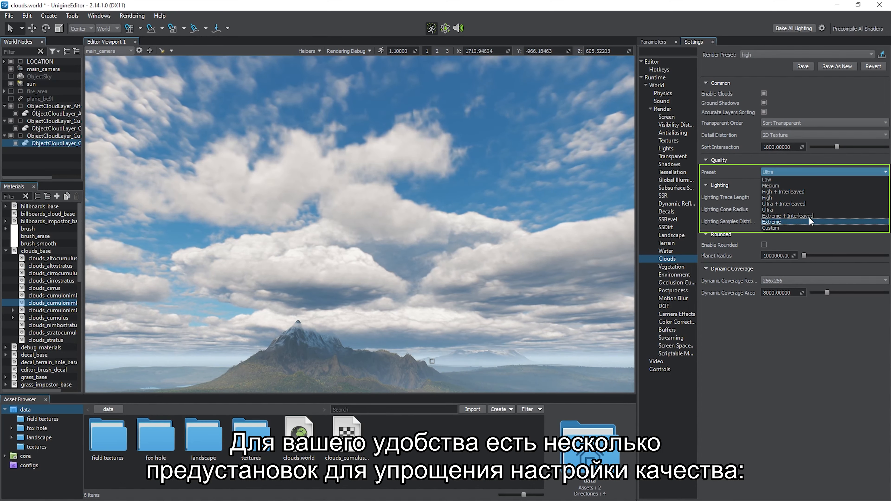
pyautogui.click(807, 180)
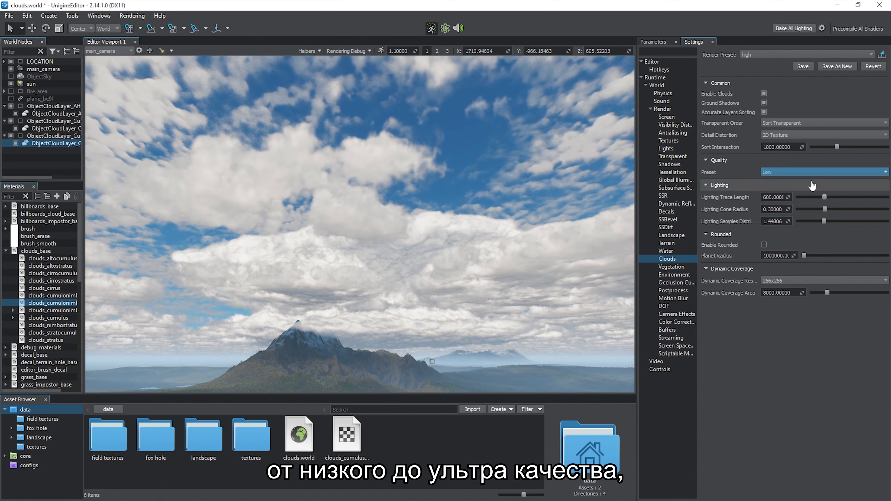
pyautogui.click(346, 51)
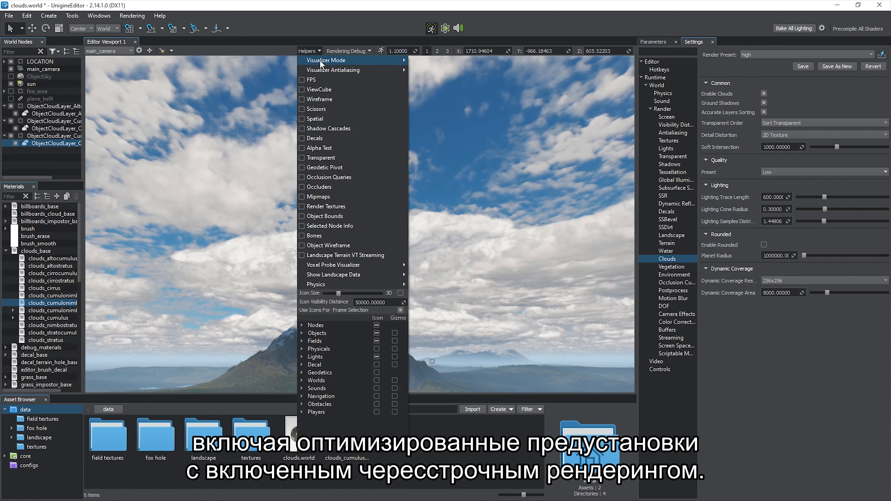
pyautogui.moveTo(318, 63)
pyautogui.click(421, 68)
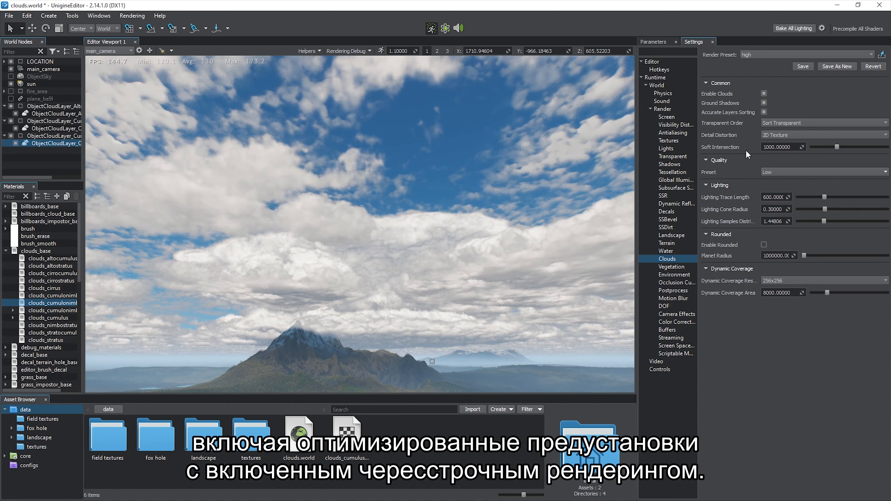
# - Try the Extreme cloud quality preset and switch the preset to Custom
pyautogui.click(784, 172)
pyautogui.click(788, 221)
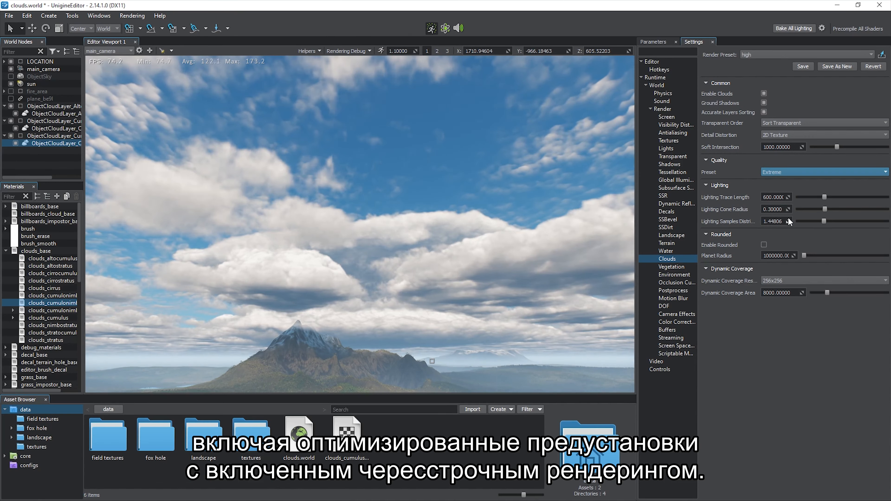
pyautogui.click(790, 172)
pyautogui.click(791, 228)
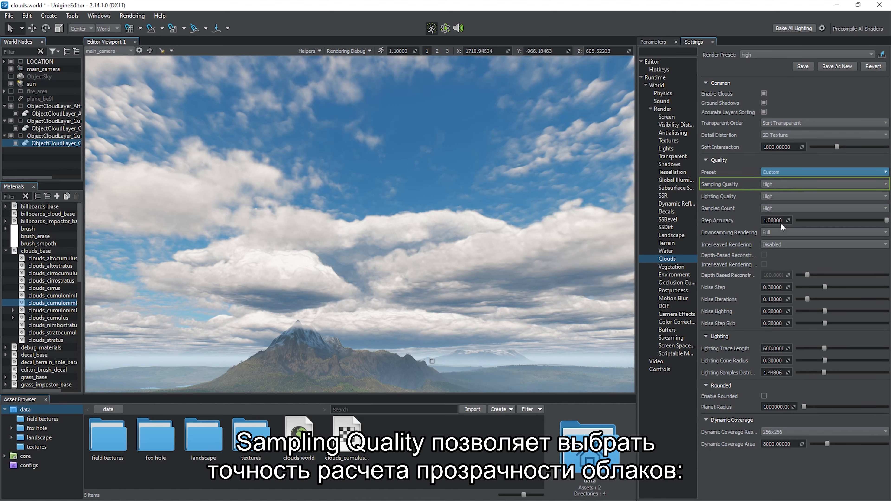
# - Compare the clouds' Sampling Quality at Low and Ultra, and set it to Medium
pyautogui.click(775, 184)
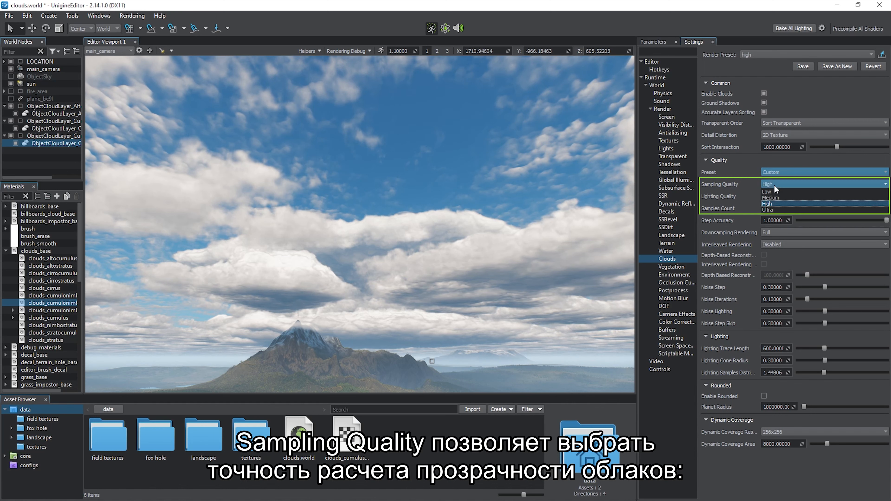
pyautogui.click(786, 189)
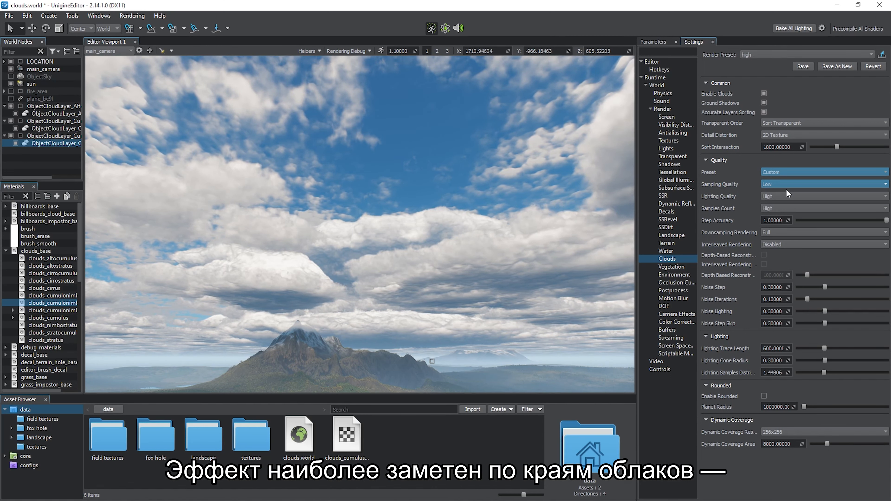
pyautogui.click(784, 186)
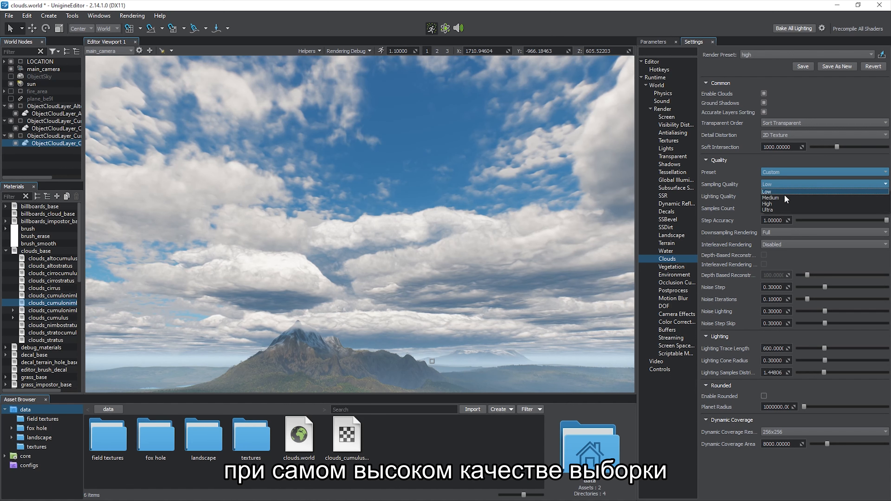
pyautogui.click(785, 208)
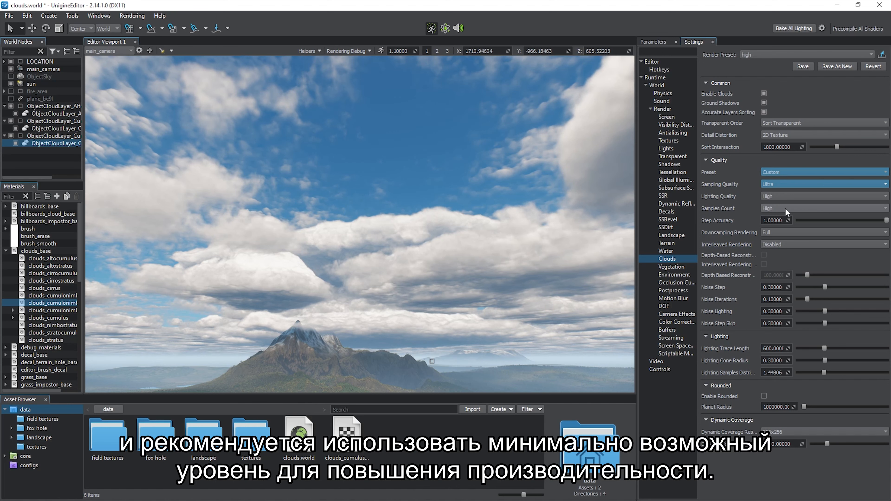
pyautogui.click(787, 183)
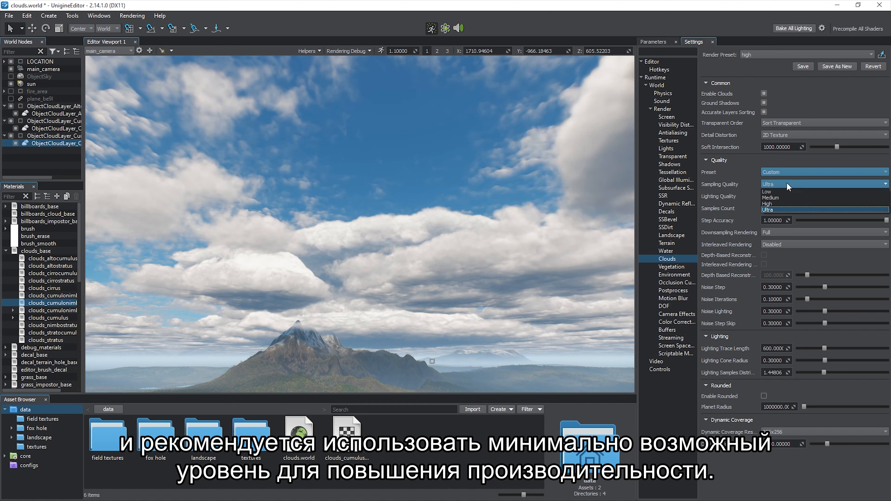
pyautogui.click(788, 198)
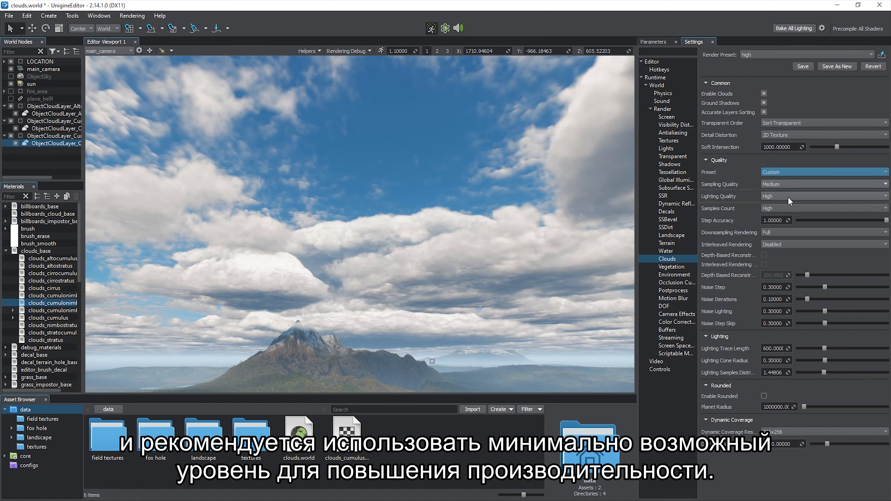
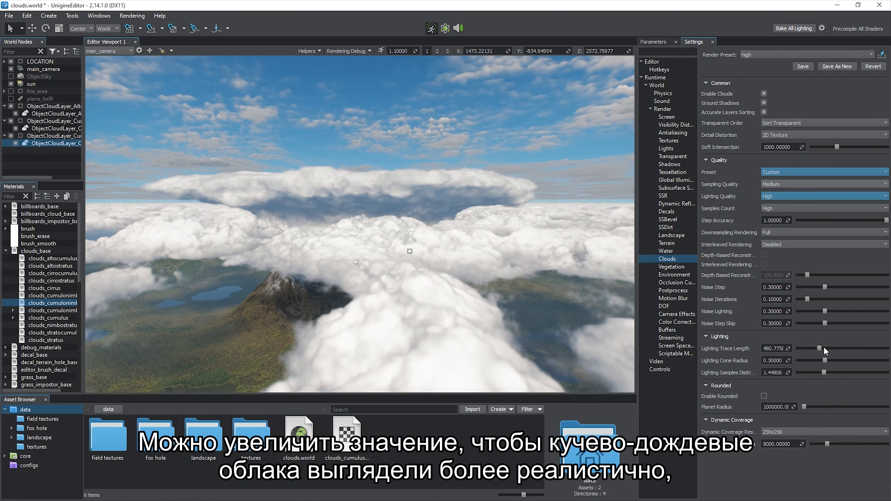
# - Test a Lighting Trace Length of about 1302 while rotating the sun around its vertical axis, and reduce the length to about 619
pyautogui.moveTo(825, 348); pyautogui.dragTo(863, 348)
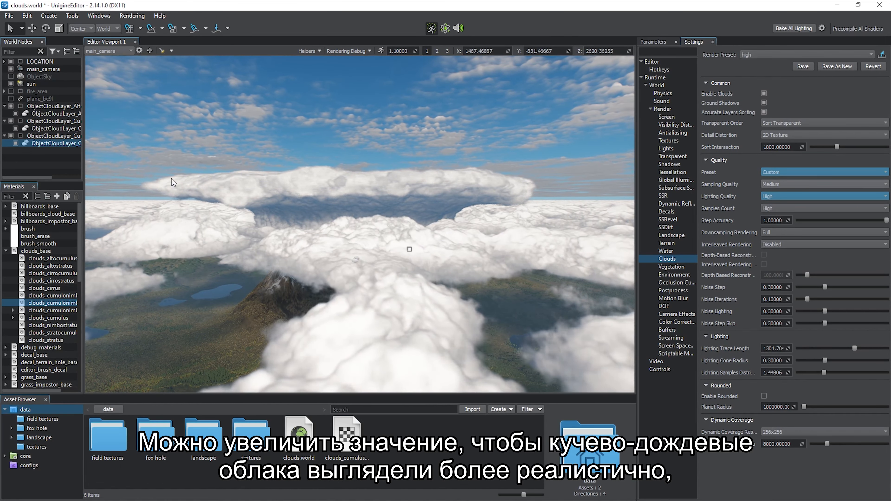
pyautogui.rightClick(53, 85)
pyautogui.click(73, 117)
pyautogui.press('e')
pyautogui.moveTo(328, 229); pyautogui.dragTo(425, 232)
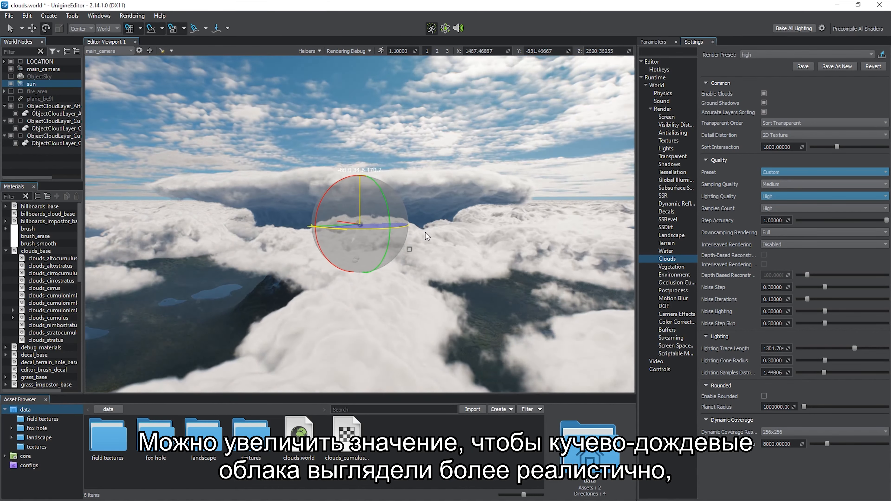
pyautogui.moveTo(856, 349); pyautogui.dragTo(824, 349)
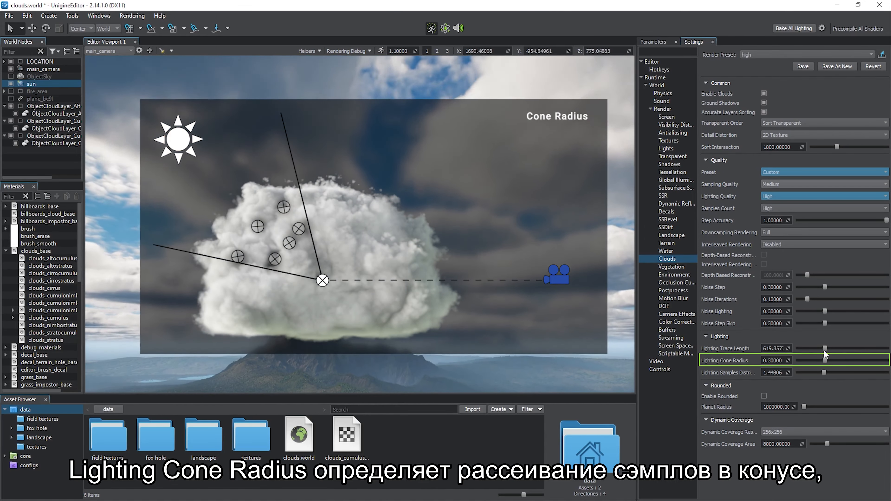
# - Set the Lighting Cone Radius to 0 and rotate the sun around its vertical axis to check the cloud shading
pyautogui.moveTo(824, 361)
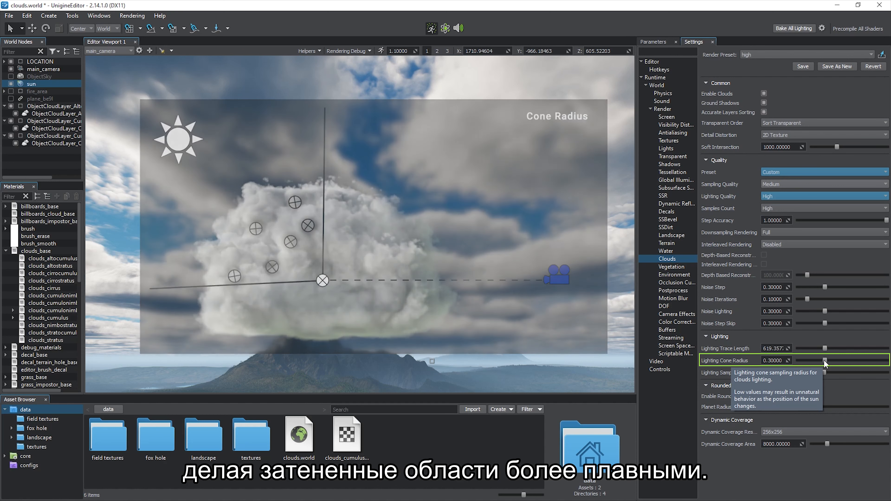
pyautogui.moveTo(824, 360); pyautogui.dragTo(794, 360)
pyautogui.press('e')
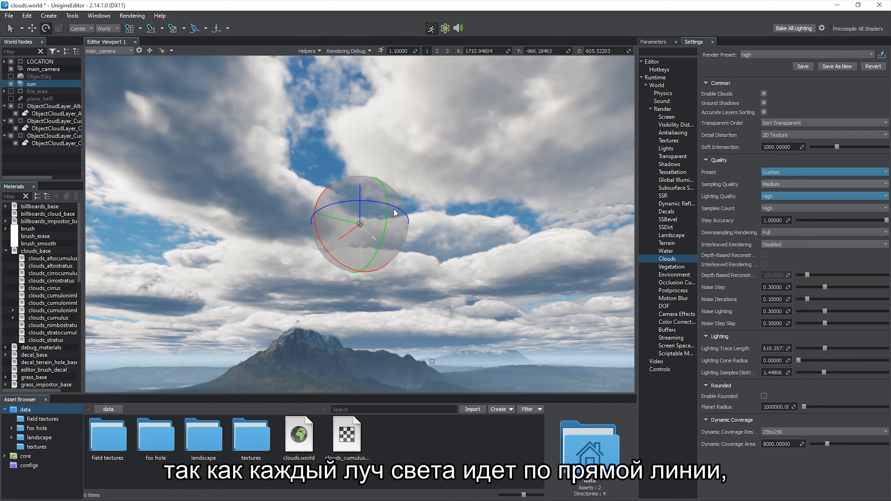
pyautogui.moveTo(395, 209); pyautogui.dragTo(479, 214)
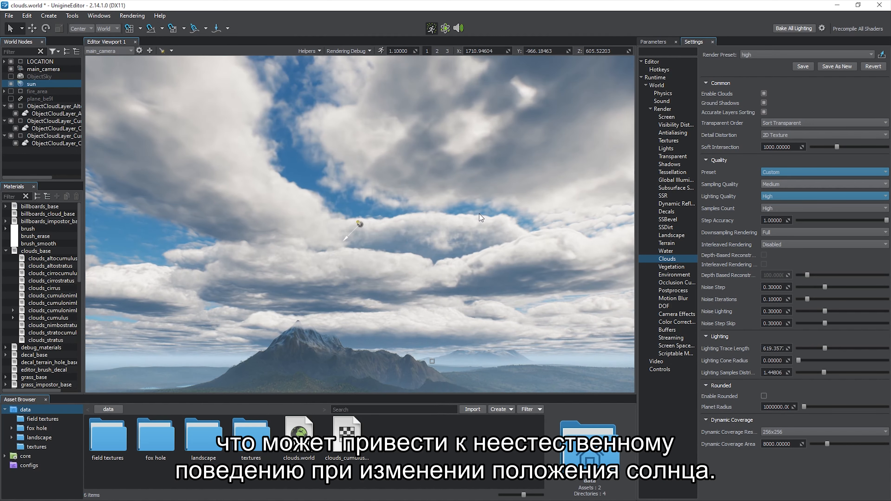
# - Set the Lighting Cone Radius to about 0.3125 and the Lighting Samples Distribution to about 1.433
pyautogui.moveTo(797, 360); pyautogui.dragTo(824, 360)
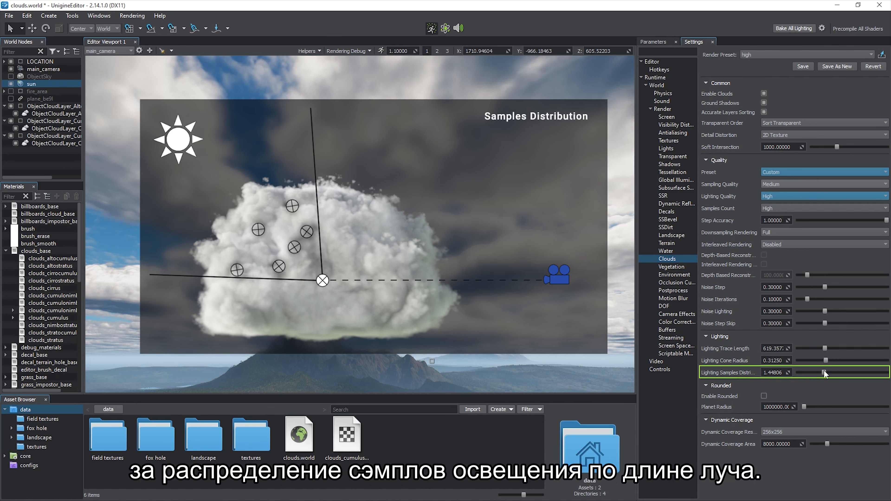
pyautogui.moveTo(824, 373)
pyautogui.mouseDown()
pyautogui.moveTo(801, 371)
pyautogui.moveTo(888, 375)
pyautogui.moveTo(823, 373)
pyautogui.mouseUp()
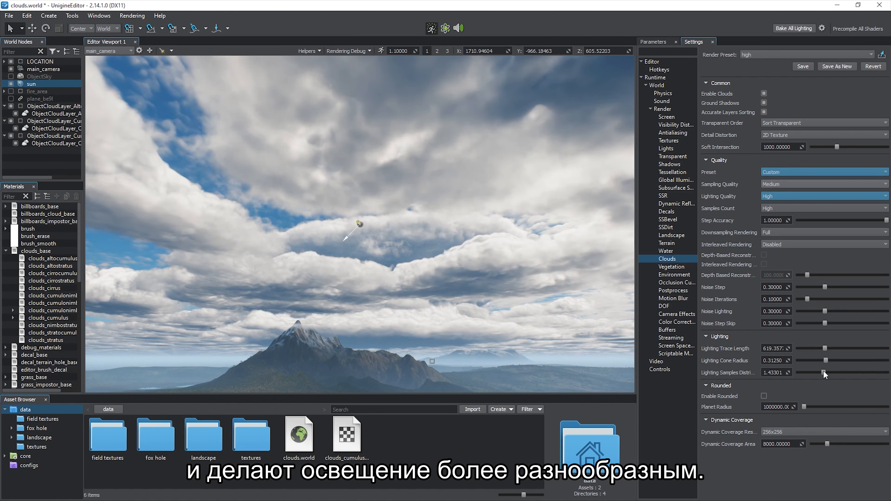
# - Compare the clouds' Samples Count at Low and Extreme, and set it to High
pyautogui.click(783, 208)
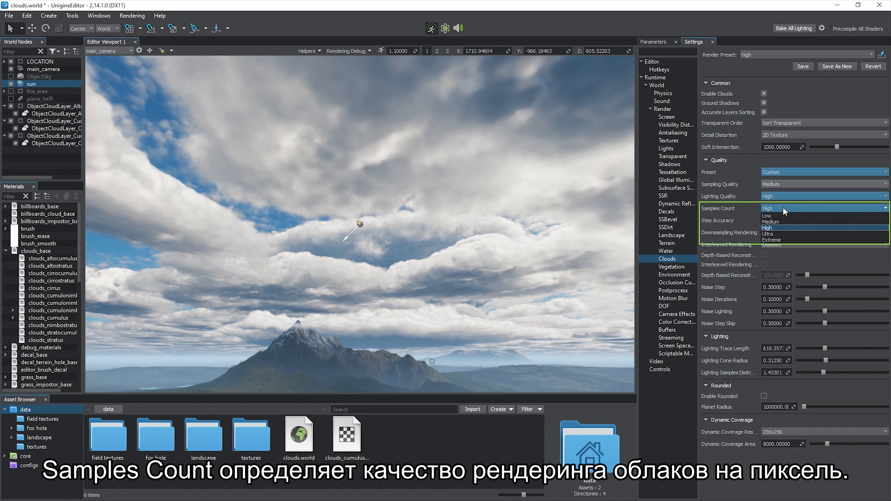
pyautogui.click(784, 214)
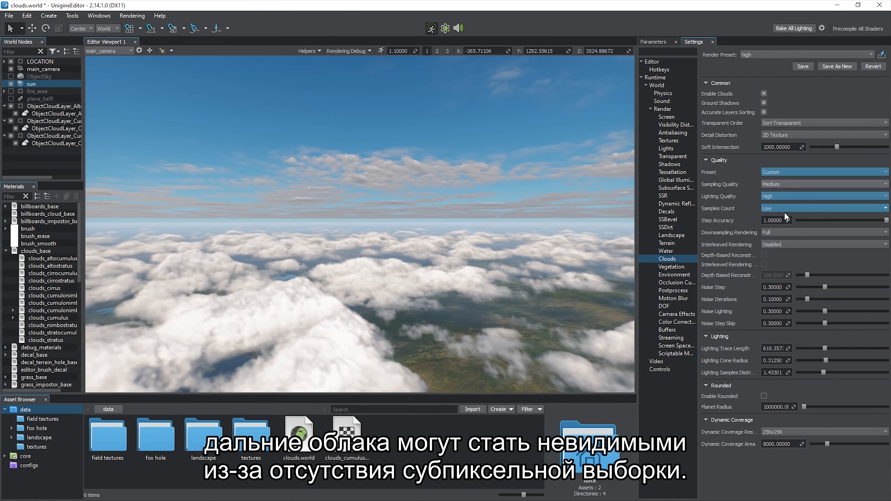
pyautogui.click(785, 208)
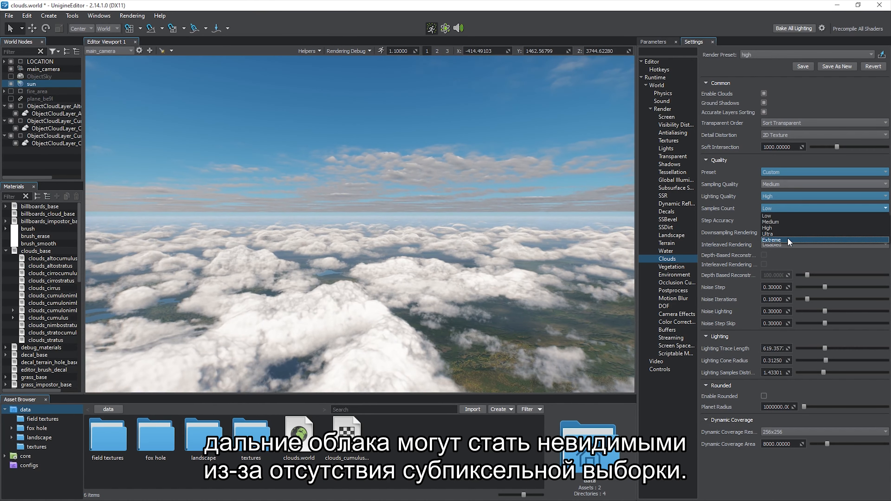
pyautogui.click(788, 241)
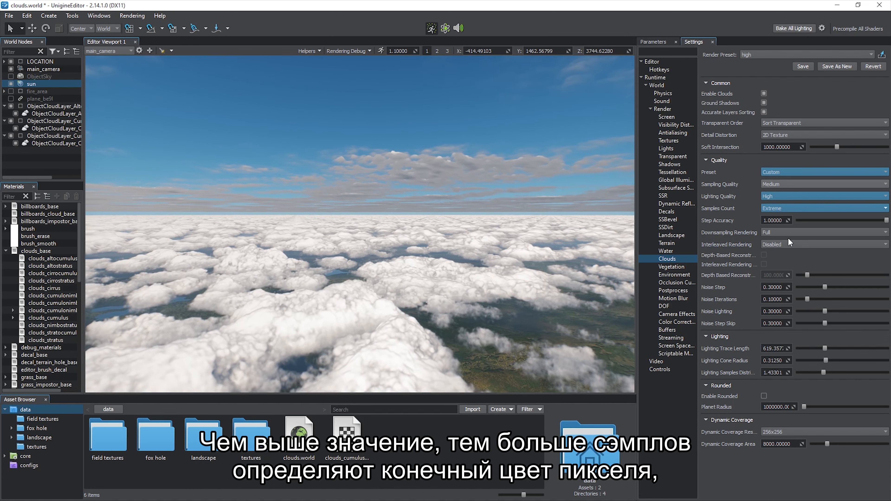
pyautogui.click(789, 208)
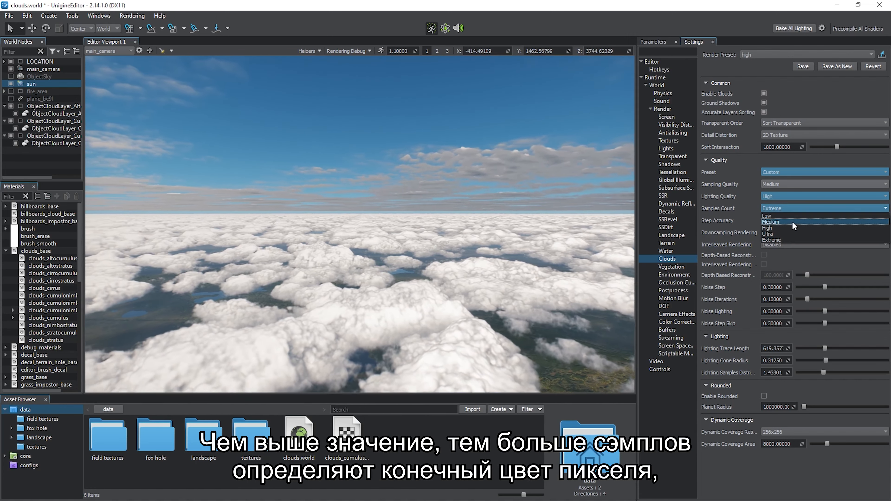
pyautogui.click(791, 226)
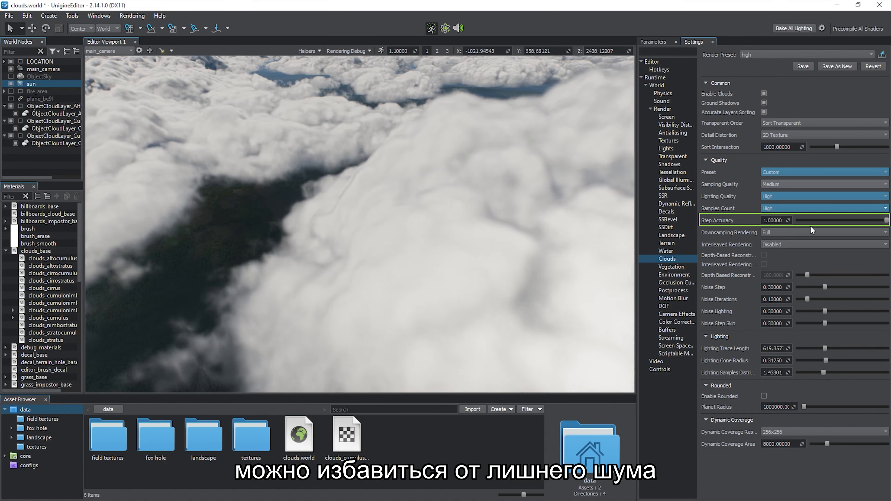
# - Test lower Step Accuracy values on the clouds, then use Samples Count High with Step Accuracy of about 0.885
pyautogui.moveTo(887, 220); pyautogui.dragTo(830, 221)
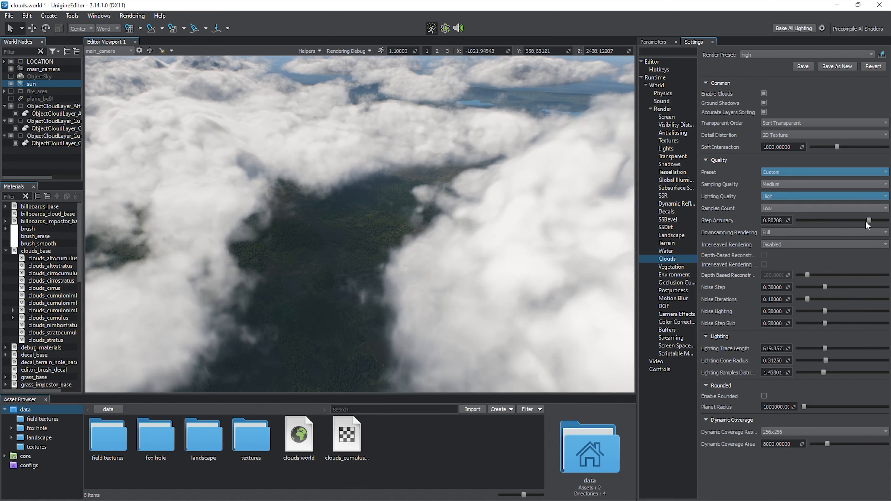
pyautogui.click(856, 208)
pyautogui.click(855, 226)
pyautogui.moveTo(872, 221); pyautogui.dragTo(877, 221)
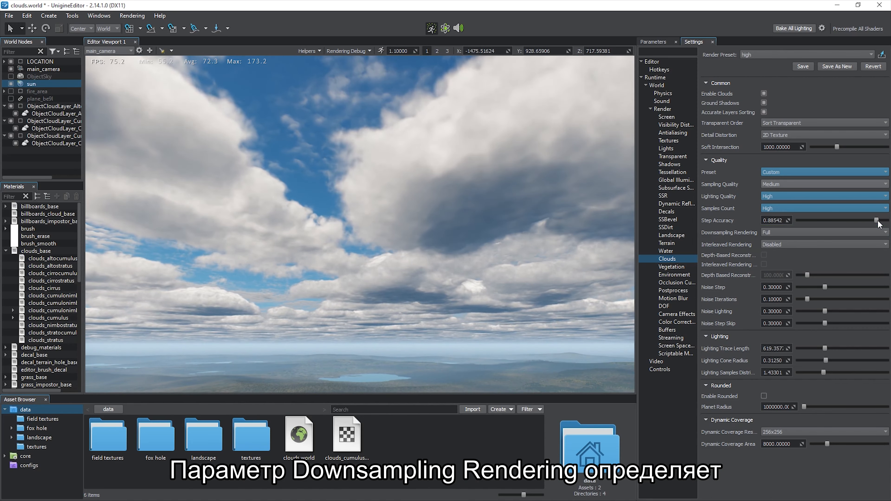
# - Compare the clouds' Downsampling Rendering at Half, Quarter and Full, and set it to Half
pyautogui.click(856, 232)
pyautogui.click(850, 244)
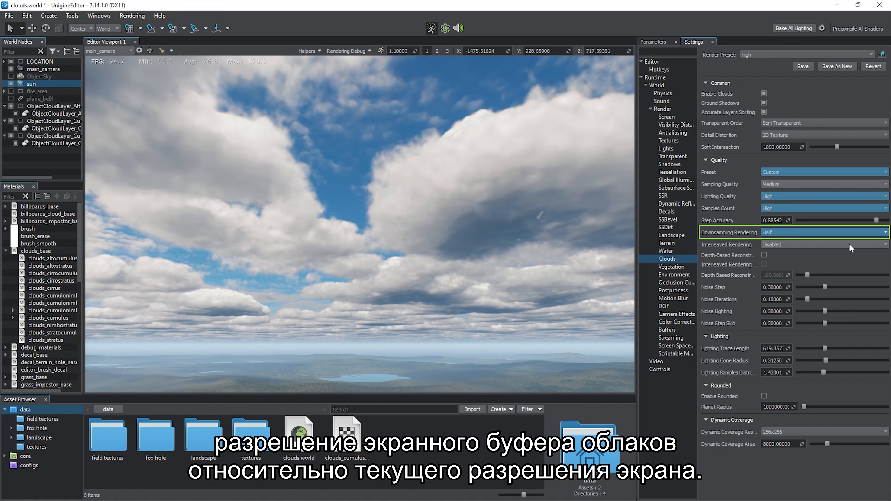
pyautogui.click(850, 233)
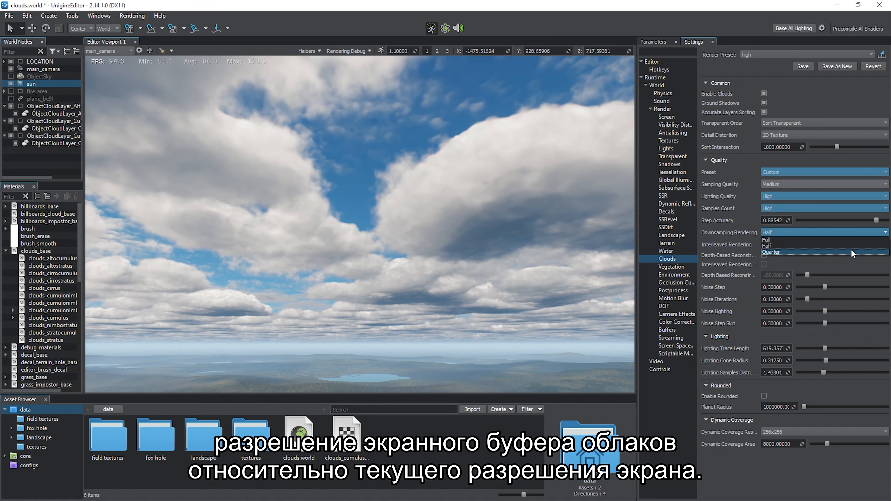
pyautogui.click(852, 251)
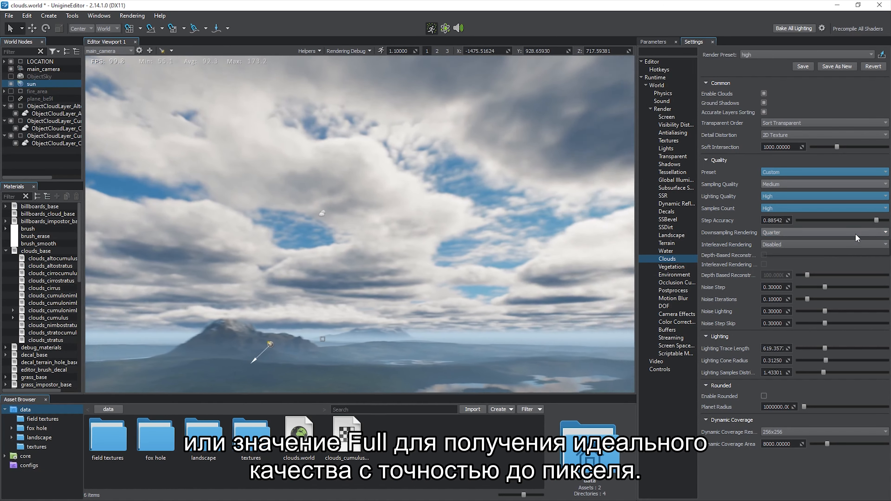
pyautogui.click(856, 234)
pyautogui.click(856, 242)
pyautogui.click(857, 233)
pyautogui.click(857, 245)
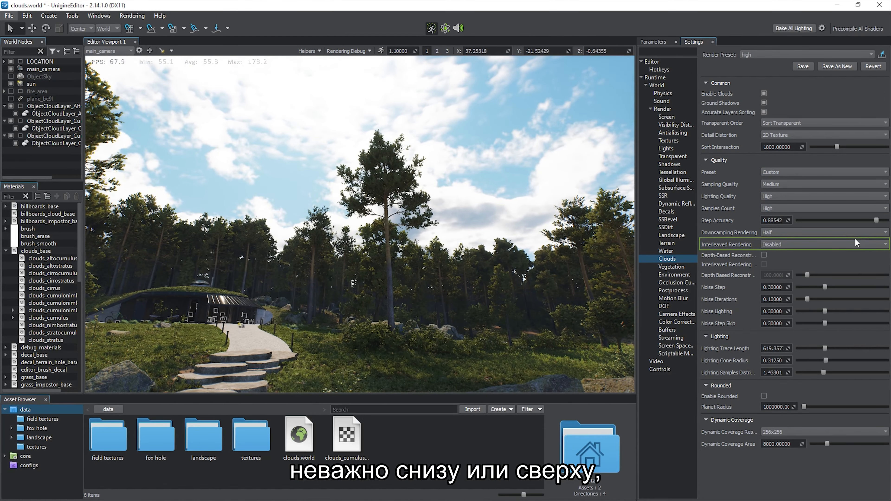
# - Compare the clouds' Interleaved Rendering at 2x2, 4x4 and 8x8 in the forest view, and set it to 2x2
pyautogui.click(816, 243)
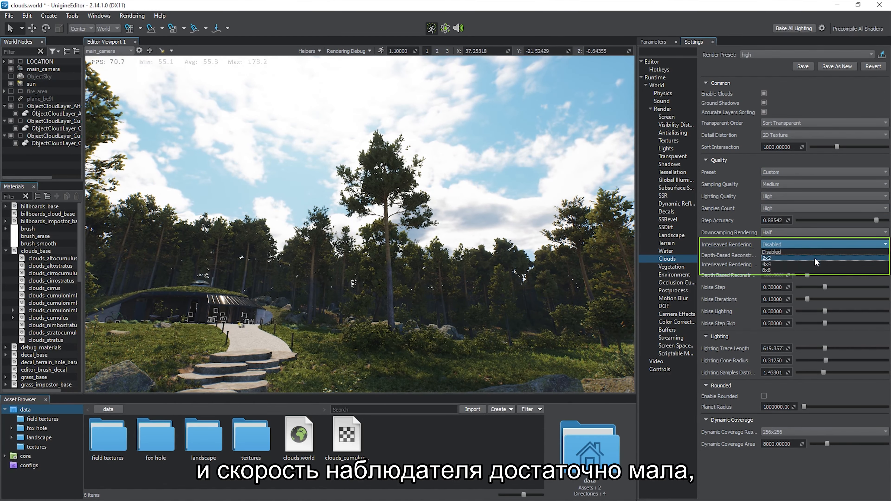
pyautogui.click(814, 257)
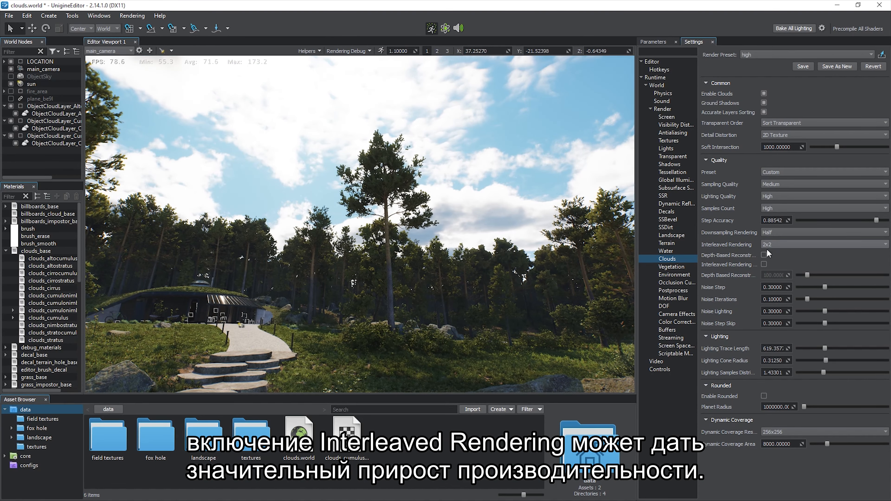
pyautogui.click(793, 242)
pyautogui.click(790, 265)
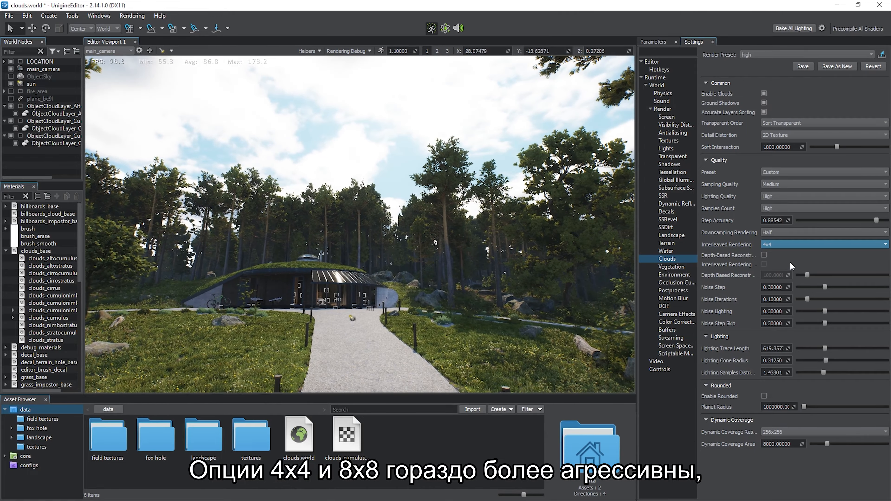
pyautogui.click(792, 246)
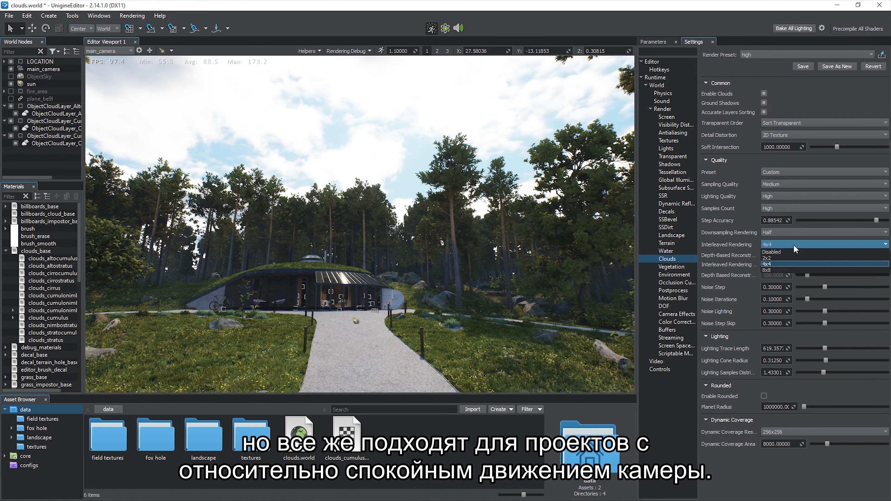
pyautogui.click(798, 269)
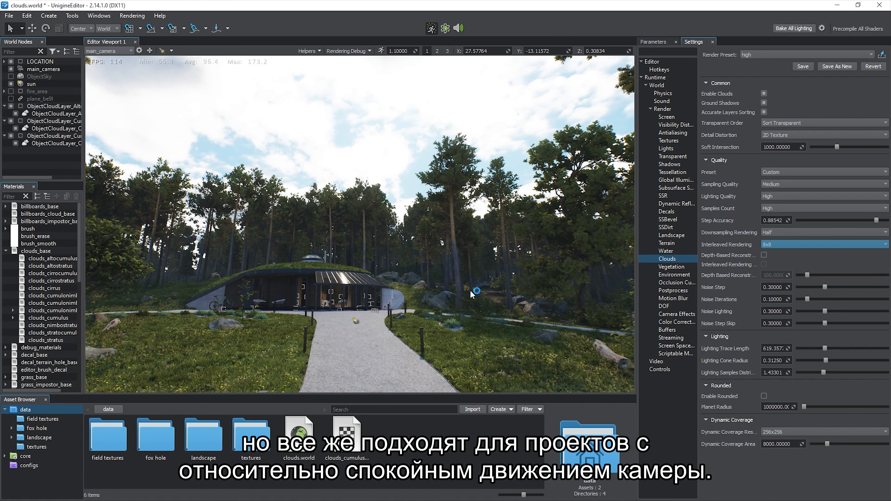
pyautogui.moveTo(466, 285)
pyautogui.mouseDown(button='right')
pyautogui.moveTo(509, 242)
pyautogui.moveTo(561, 221)
pyautogui.moveTo(714, 234)
pyautogui.moveTo(690, 204)
pyautogui.moveTo(468, 179)
pyautogui.moveTo(271, 272)
pyautogui.moveTo(223, 253)
pyautogui.moveTo(268, 204)
pyautogui.moveTo(441, 222)
pyautogui.moveTo(468, 284)
pyautogui.mouseUp(button='right')
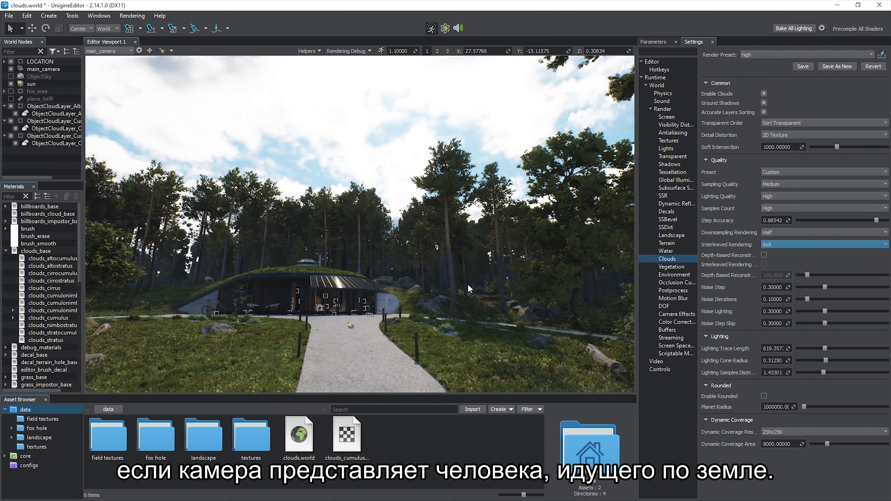
pyautogui.click(777, 244)
pyautogui.click(780, 258)
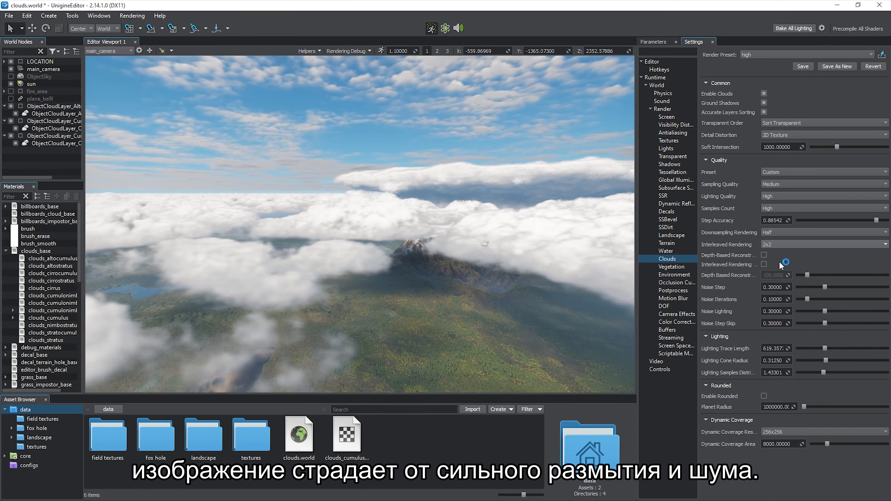
# - Enable Depth-Based Reconstruction for the clouds, toggling it to compare how the mountains render with and without it
pyautogui.click(765, 255)
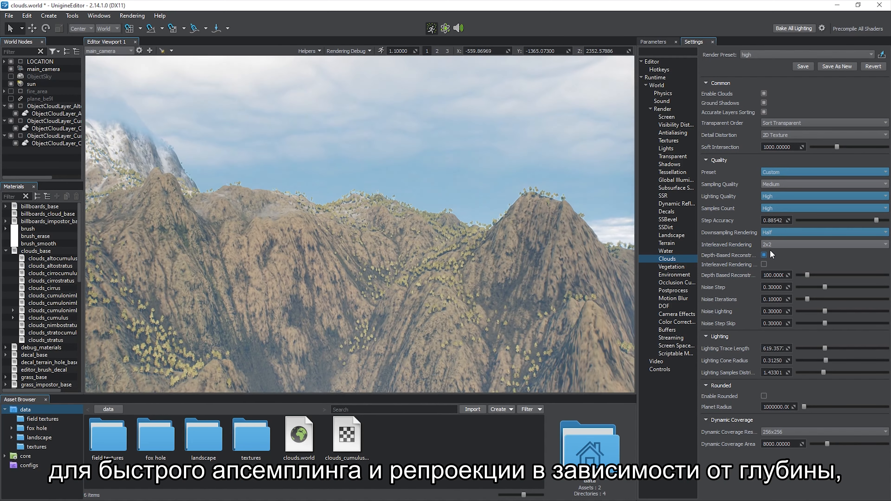
pyautogui.click(764, 254)
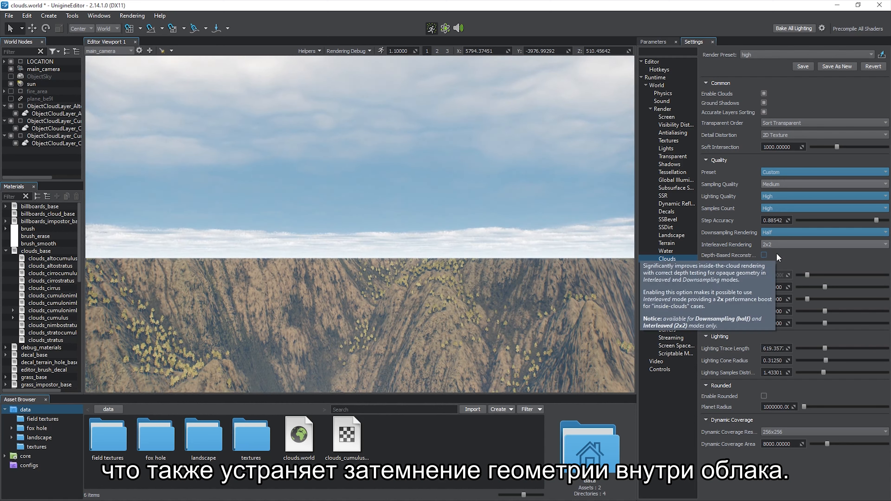
pyautogui.click(764, 255)
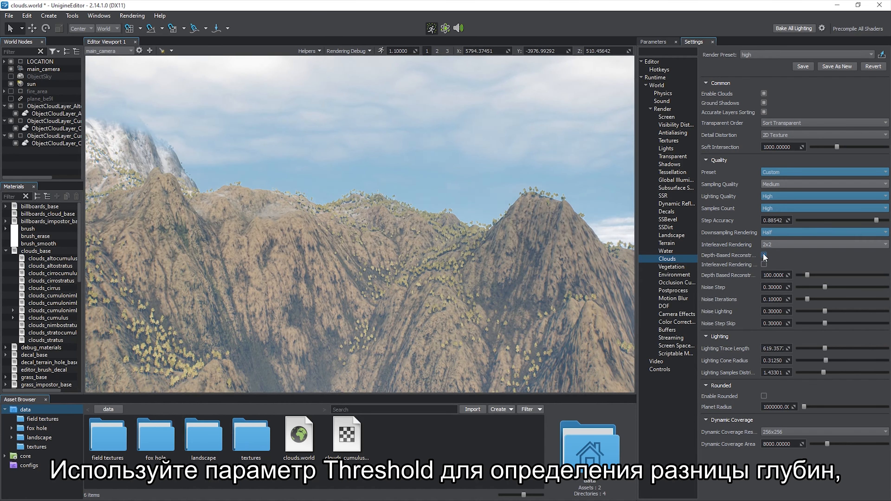
# - Lower the depth-based reconstruction threshold to 1 and enable temporal noise accumulation for the 2x2 Interleaved Rendering
pyautogui.moveTo(806, 275); pyautogui.dragTo(794, 278)
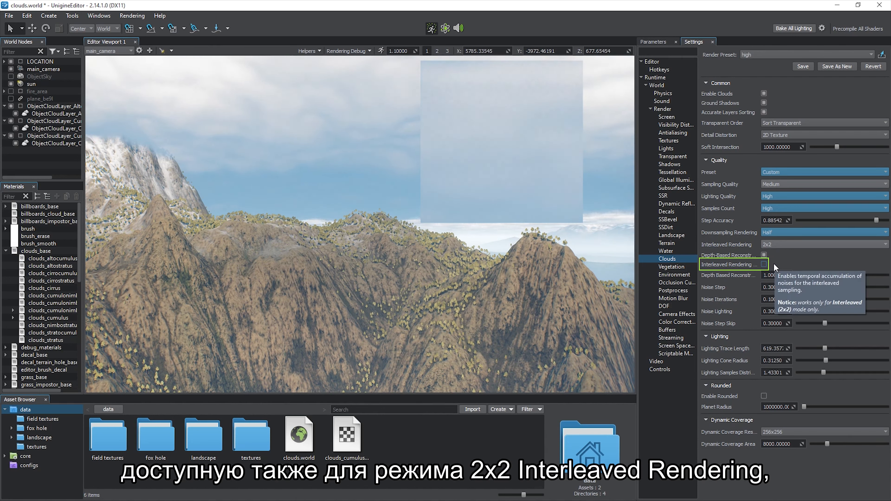
pyautogui.click(764, 265)
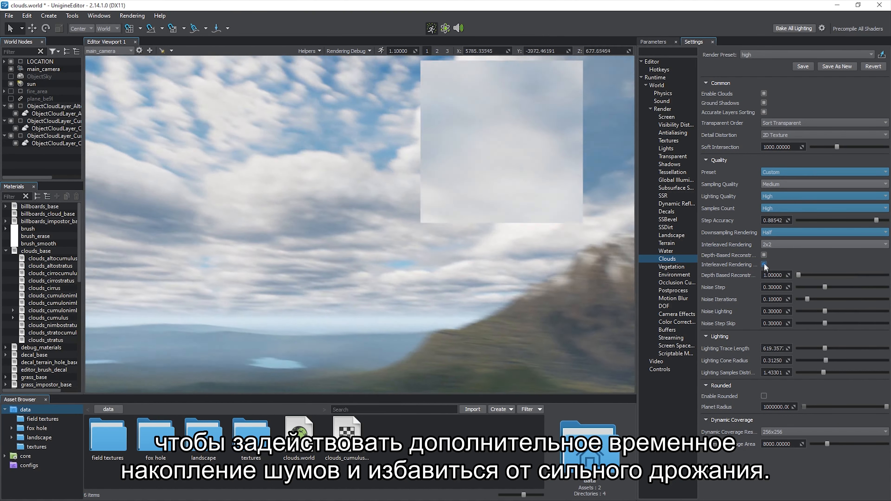
pyautogui.click(764, 264)
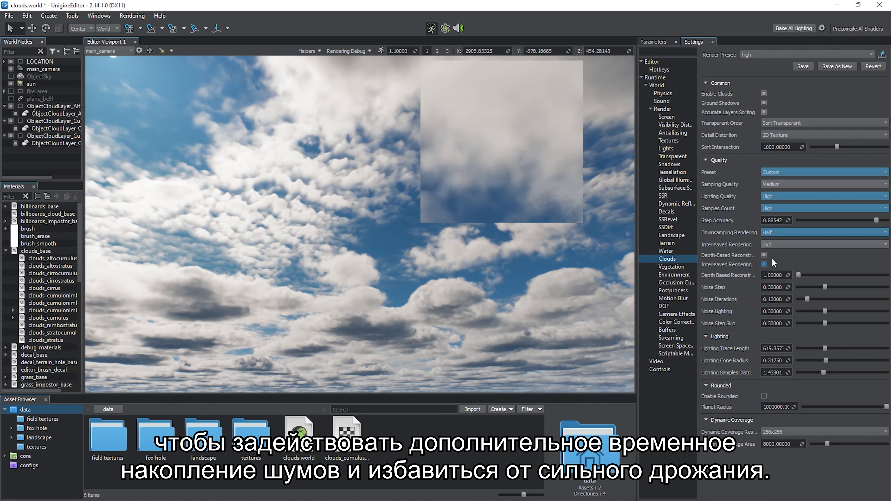
# - Disable the clouds' Interleaved Rendering and set Downsampling Rendering to Full
pyautogui.click(784, 245)
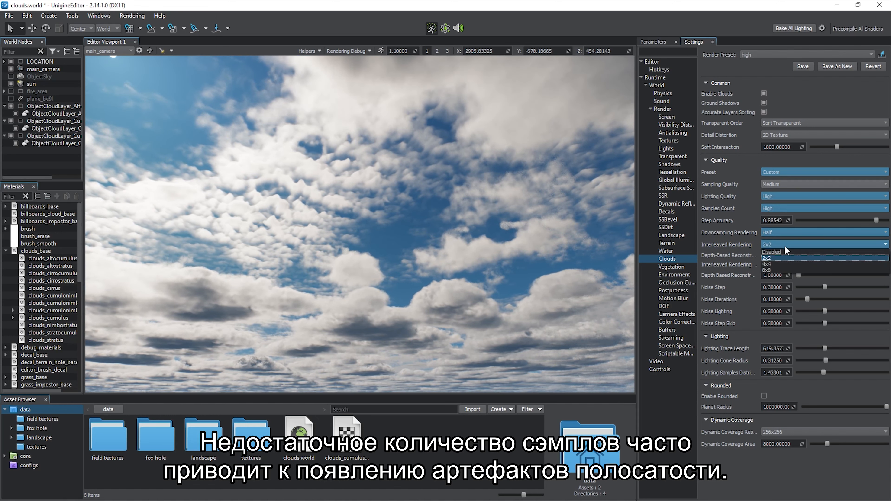
pyautogui.click(785, 251)
pyautogui.click(785, 232)
pyautogui.click(786, 239)
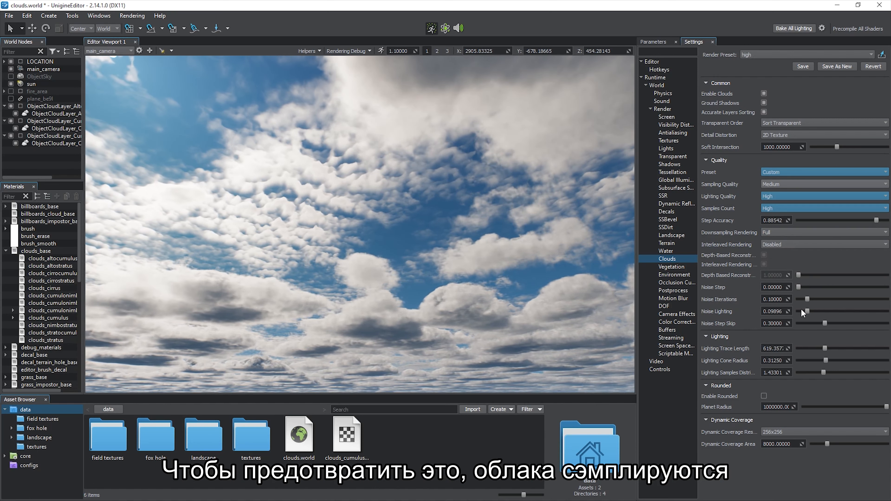
# - Test the clouds without noise, set Noise Iterations to 0.125 and the other noise values to about 0.302, and set Planet Radius to 1000000
pyautogui.moveTo(801, 310); pyautogui.dragTo(796, 311)
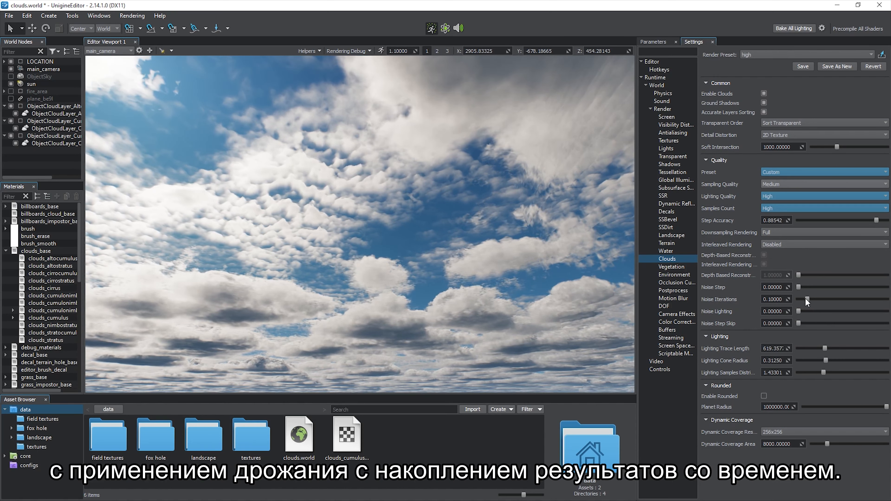
pyautogui.moveTo(807, 299); pyautogui.dragTo(808, 324)
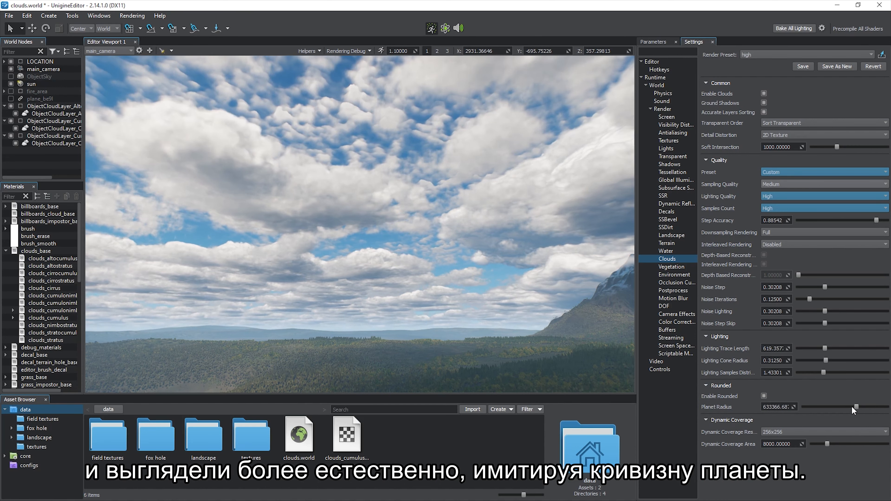
pyautogui.moveTo(831, 409); pyautogui.dragTo(884, 407)
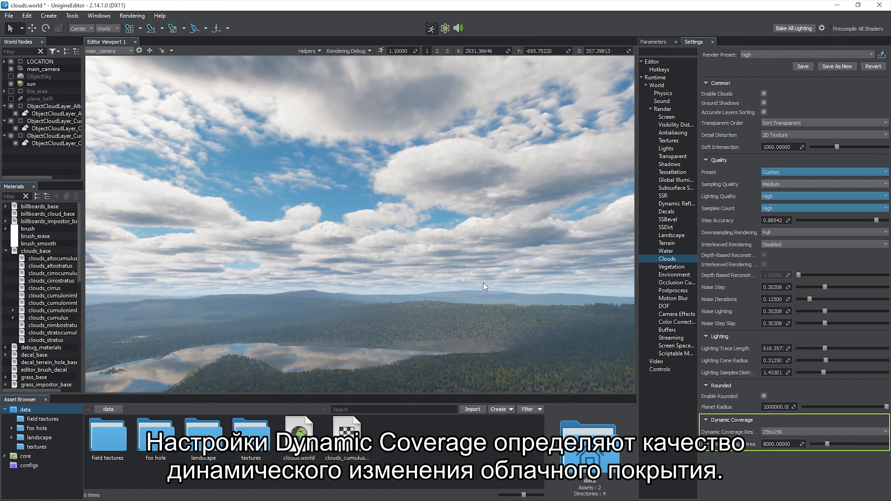
# - Add a Field Weather node to the scene and place it on the forested terrain near the lake
pyautogui.rightClick(381, 162)
pyautogui.moveTo(431, 237)
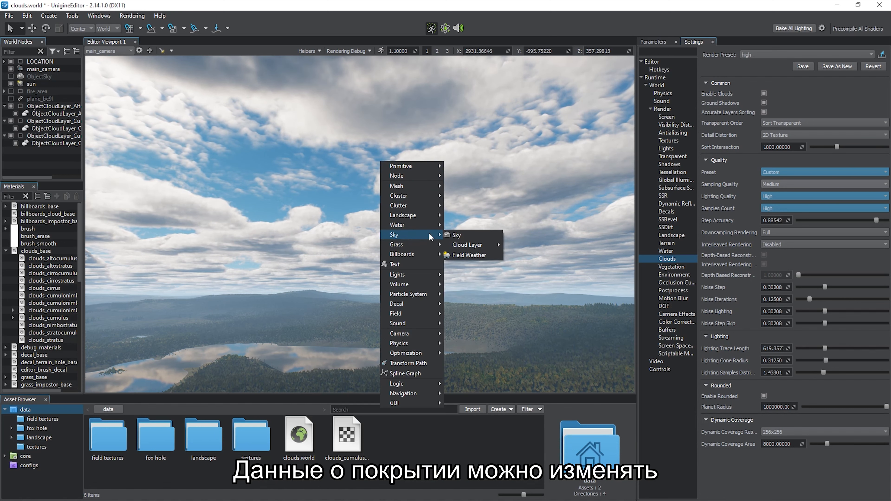
pyautogui.click(490, 255)
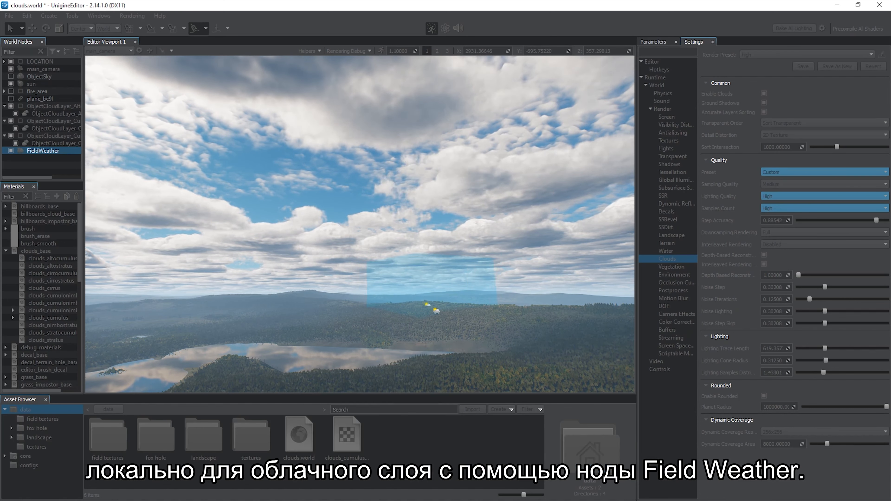
pyautogui.click(403, 326)
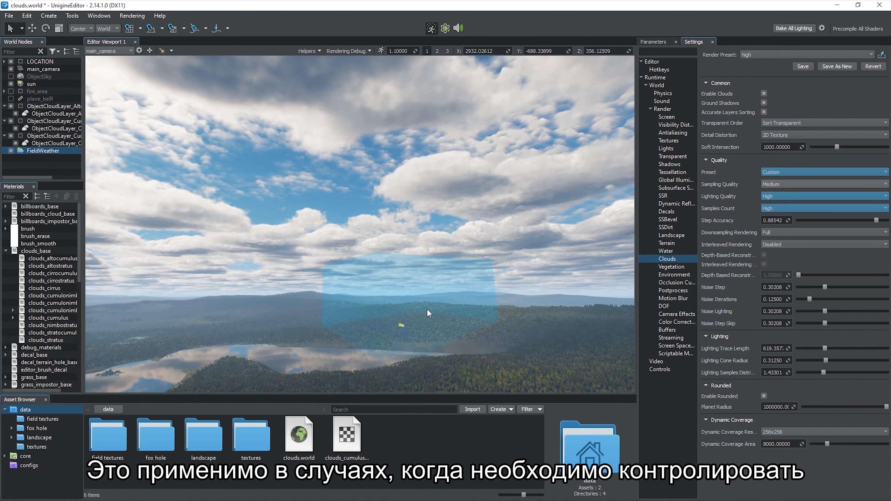
# - Assign checker_sh.png from the field textures folder as the Field Weather node's coverage texture
pyautogui.moveTo(427, 312); pyautogui.dragTo(434, 300, button='right')
pyautogui.press('w')
pyautogui.moveTo(434, 301); pyautogui.dragTo(439, 280, button='right')
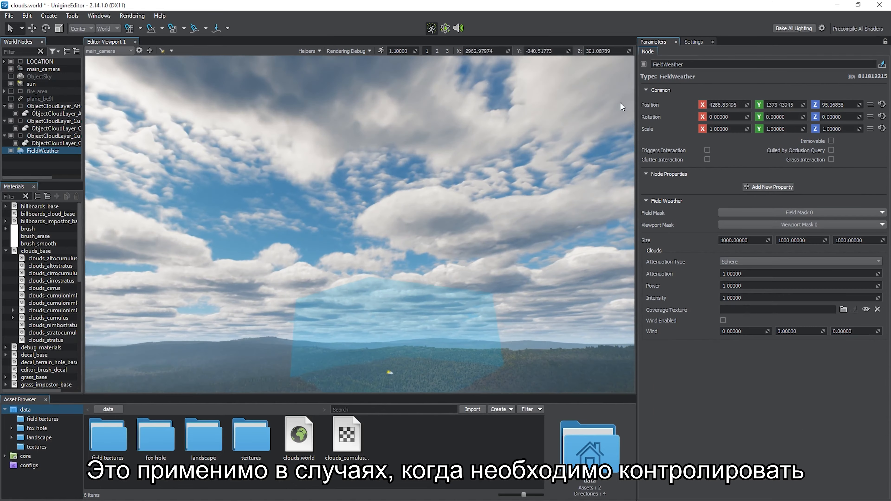
pyautogui.doubleClick(107, 453)
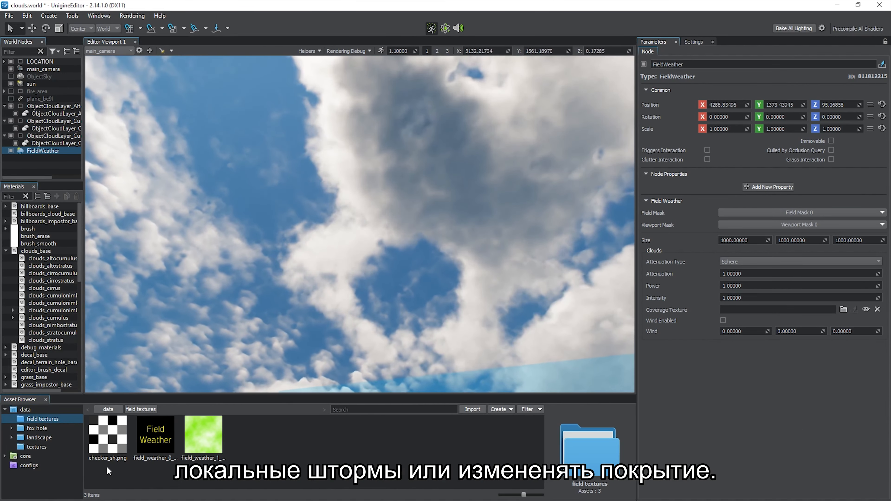
pyautogui.moveTo(108, 456); pyautogui.dragTo(754, 310)
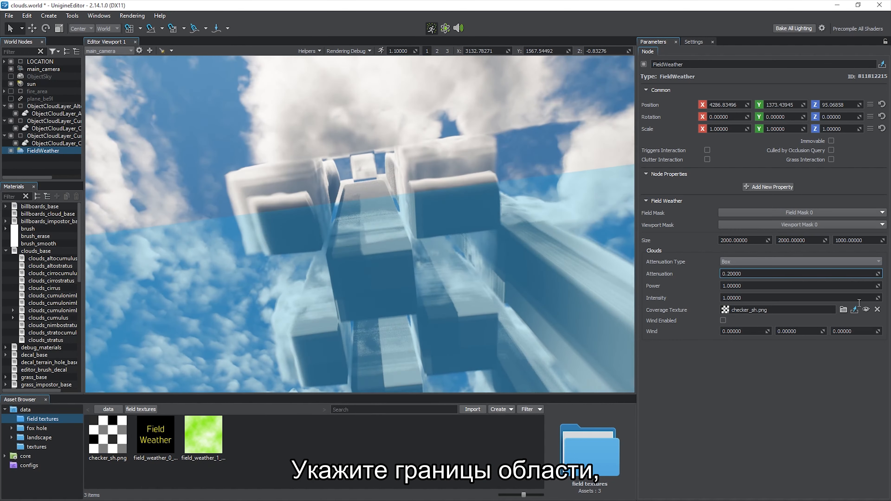
# - Raise the Field Weather node to a Z position of about 1895 and shift it horizontally to about X 4028, Y 1601
pyautogui.click(823, 105)
pyautogui.write('18')
pyautogui.press('Return')
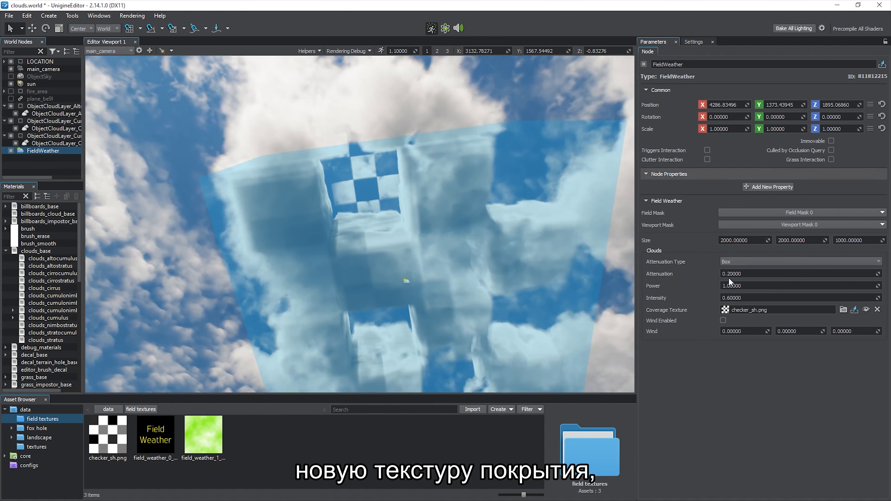
pyautogui.press('w')
pyautogui.moveTo(381, 307); pyautogui.dragTo(349, 280)
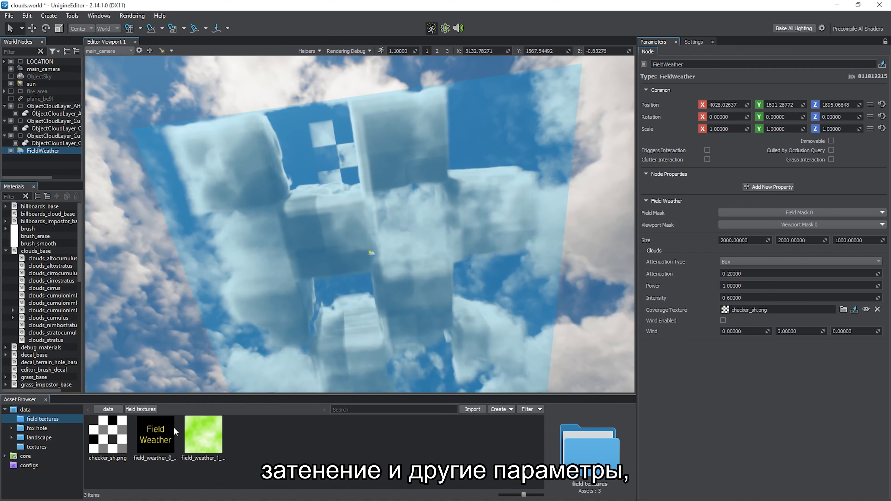
# - Replace the Field Weather's coverage texture with field_weather_0_alb.jpg and set its attenuation type to Sphere
pyautogui.click(155, 437)
pyautogui.moveTo(769, 308); pyautogui.dragTo(768, 309)
pyautogui.click(760, 261)
pyautogui.click(760, 268)
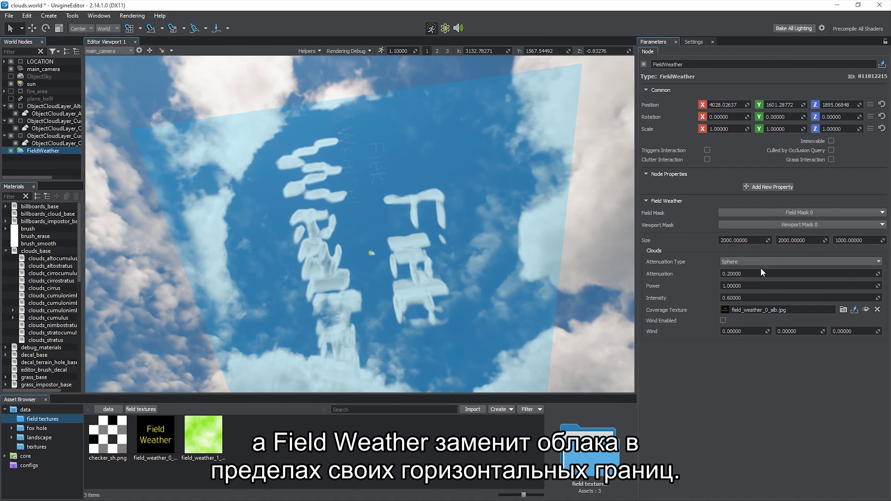
# - Rotate the Field Weather node to 270 degrees about the Z axis
pyautogui.press('e')
pyautogui.moveTo(415, 232); pyautogui.dragTo(397, 189)
pyautogui.press('q')
# - Place a copy of the Field Weather at about X 3340, Y 3412 and assign checker_sh.png as its coverage texture
pyautogui.moveTo(399, 190); pyautogui.dragTo(398, 191, button='right')
pyautogui.press('e')
pyautogui.press('w')
pyautogui.moveTo(414, 153)
pyautogui.mouseDown()
pyautogui.moveTo(376, 216)
pyautogui.moveTo(221, 152)
pyautogui.mouseUp()
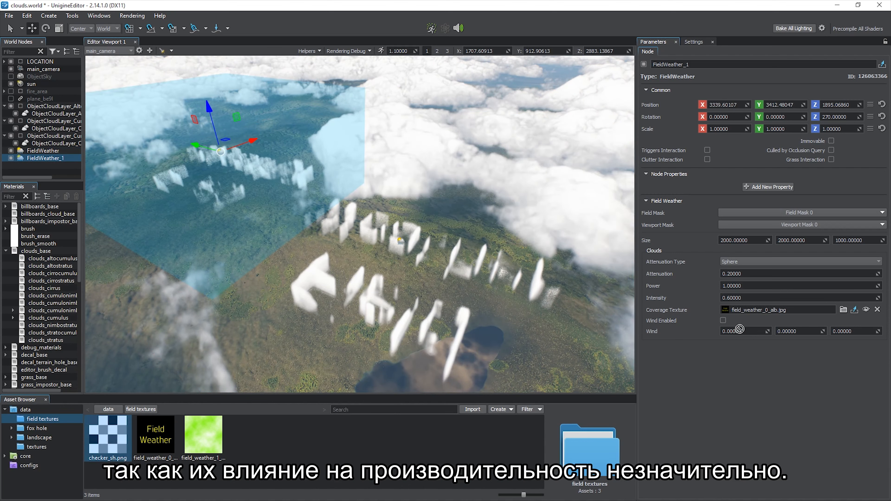
pyautogui.moveTo(740, 329); pyautogui.dragTo(755, 310)
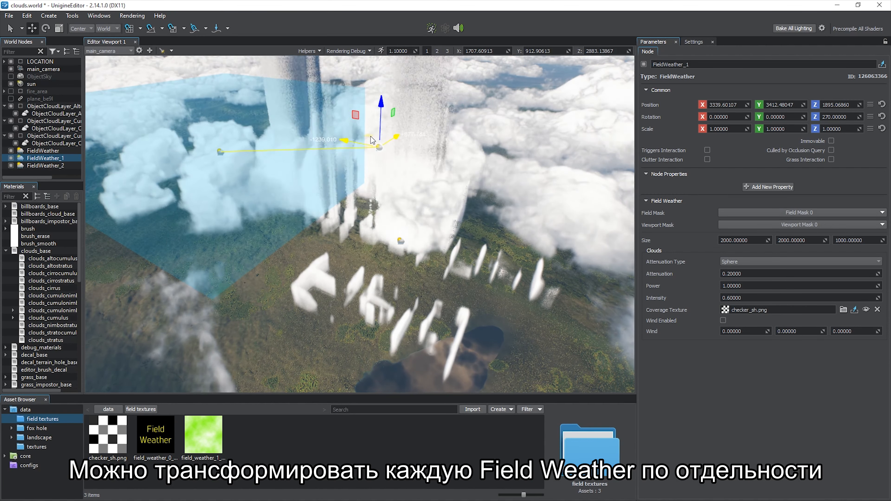
# - Place another Field Weather copy at about X 4795, Y 1528, assign field_weather_1_alb.jpg as its coverage texture and rotate it
pyautogui.moveTo(316, 130); pyautogui.dragTo(418, 152)
pyautogui.moveTo(596, 419); pyautogui.dragTo(779, 310)
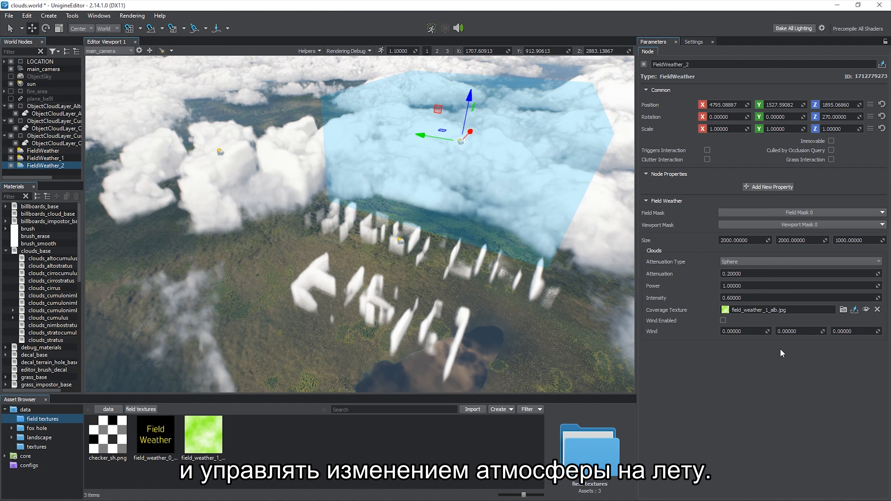
pyautogui.press('e')
pyautogui.moveTo(510, 160); pyautogui.dragTo(501, 142)
pyautogui.press('q')
# - In the cloud render settings, raise the Dynamic Coverage Area to about 22227, then reduce it to about 18030
pyautogui.click(694, 42)
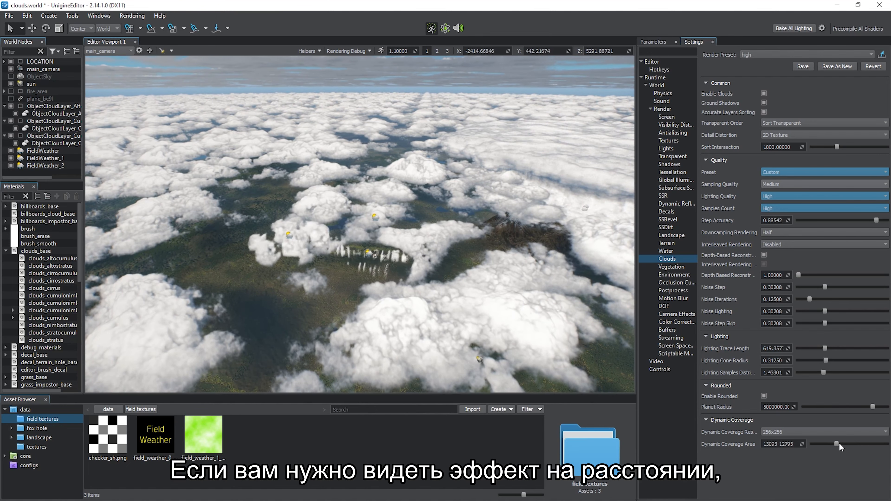
pyautogui.moveTo(850, 444)
pyautogui.mouseDown()
pyautogui.moveTo(836, 443)
pyautogui.moveTo(853, 444)
pyautogui.mouseUp()
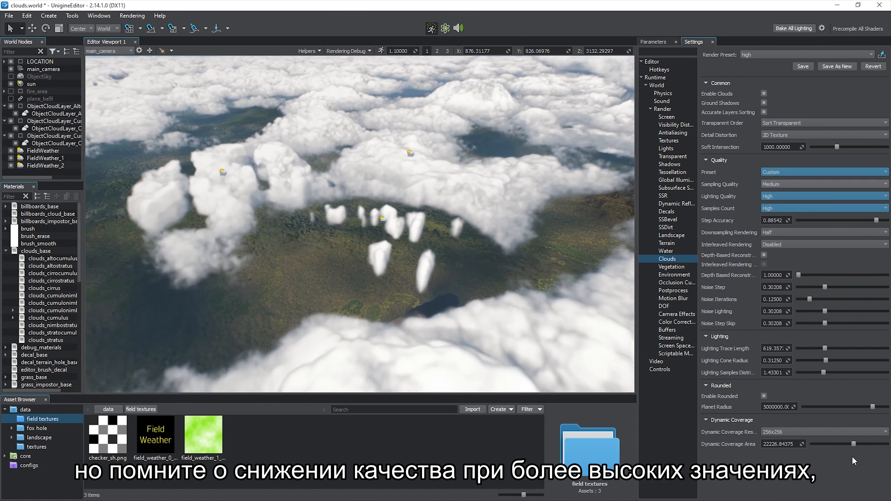
pyautogui.moveTo(853, 444)
pyautogui.mouseDown()
pyautogui.moveTo(821, 445)
pyautogui.moveTo(846, 441)
pyautogui.mouseUp()
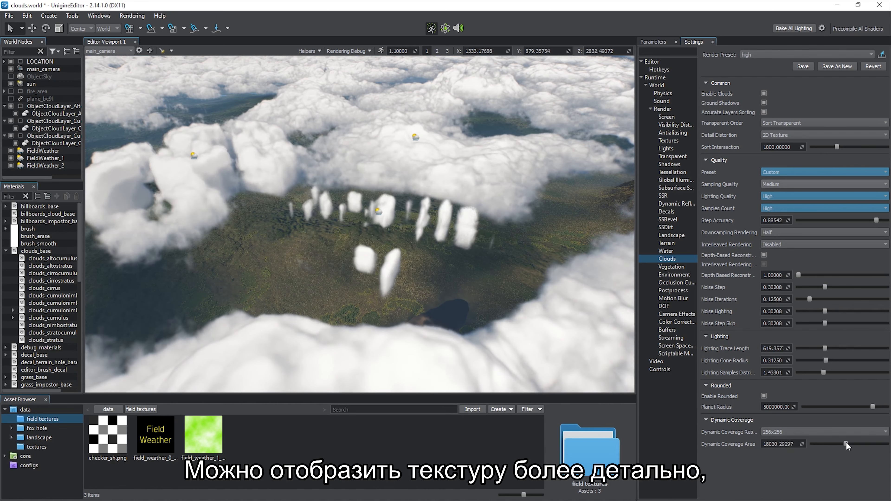
# - Set the Dynamic Coverage Resolution to 2048x2048 and the Dynamic Coverage Area to about 20746
pyautogui.click(840, 433)
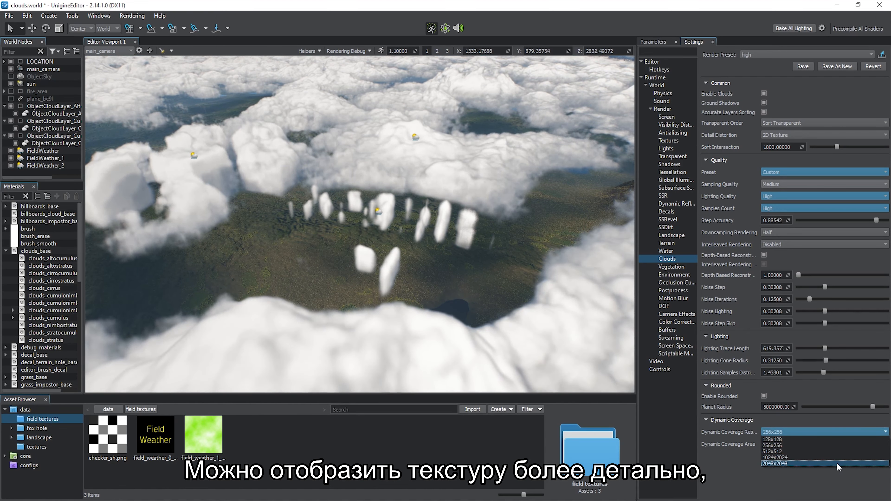
pyautogui.click(837, 463)
pyautogui.moveTo(846, 445); pyautogui.dragTo(851, 445)
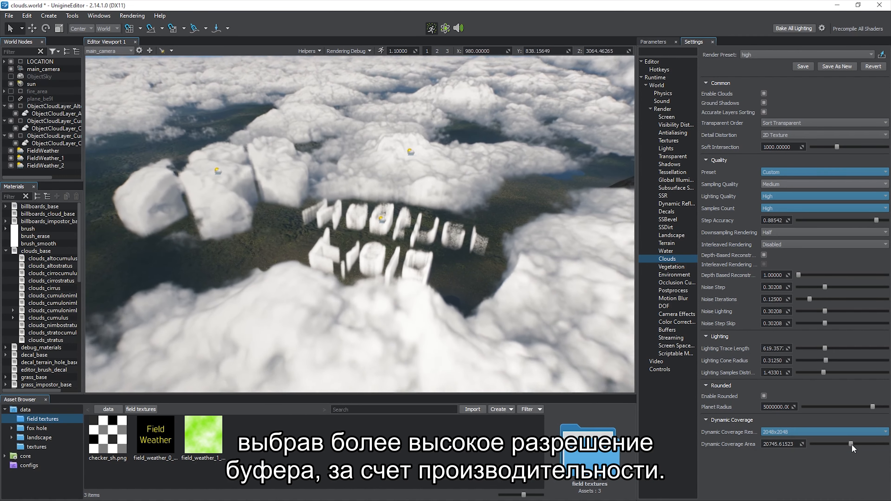
# - Set the Dynamic Coverage Resolution to 512x512 and the clouds' quality preset to Ultra
pyautogui.click(846, 434)
pyautogui.click(843, 453)
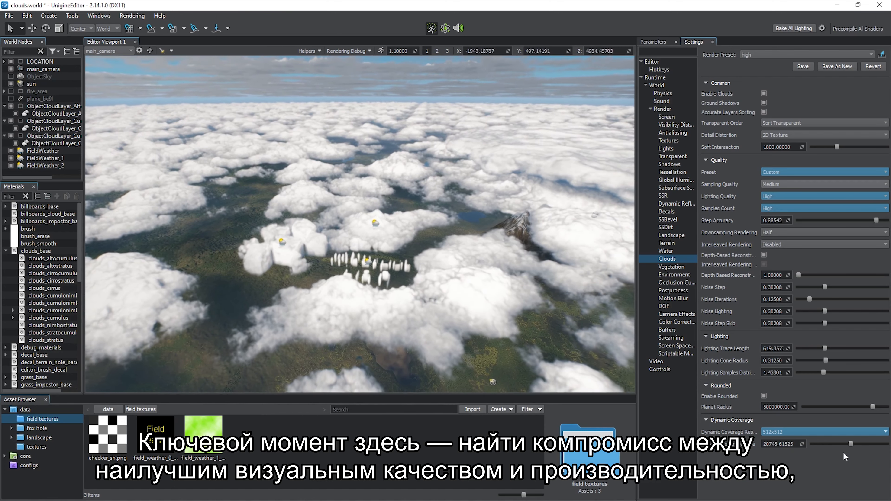
pyautogui.click(797, 172)
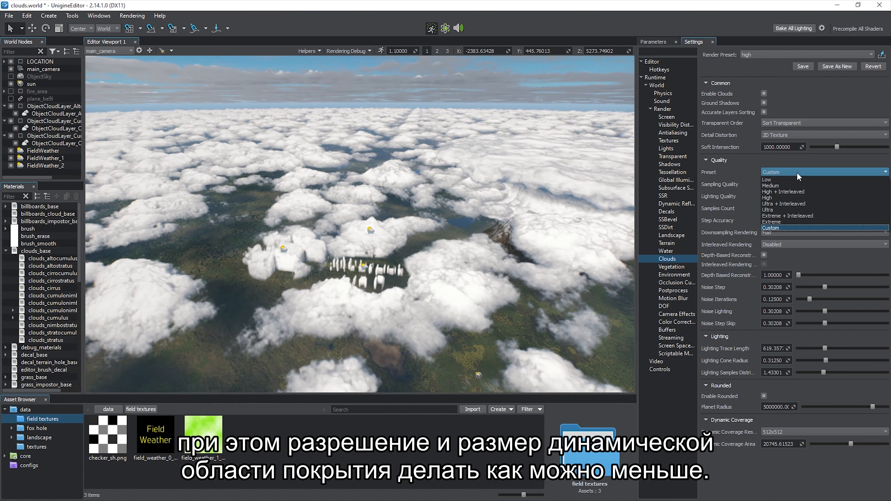
pyautogui.click(789, 207)
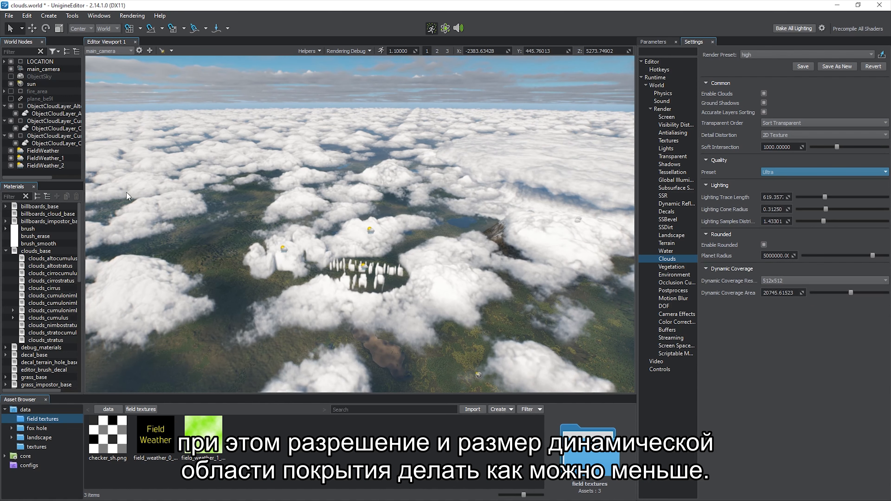
# - Delete the three Field Weather nodes from the world
pyautogui.click(59, 166)
pyautogui.keyDown('shift'); pyautogui.click(50, 152); pyautogui.keyUp('shift')
pyautogui.rightClick(49, 151)
pyautogui.click(66, 245)
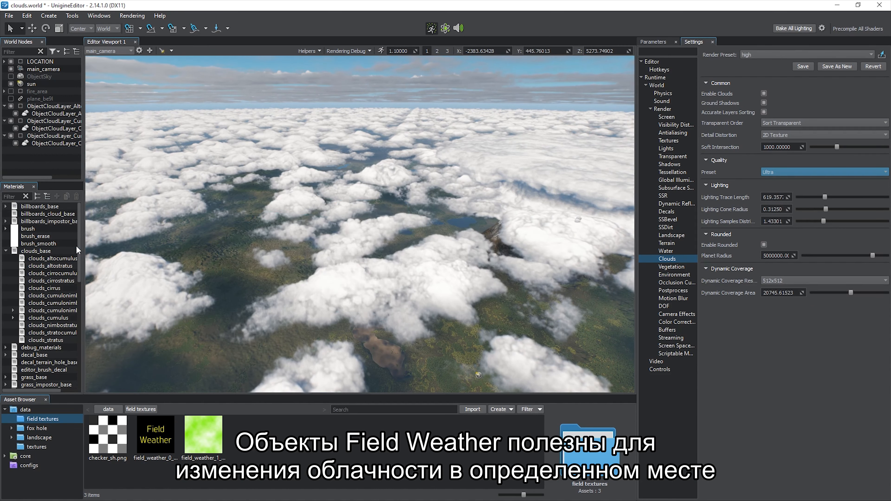
# - Show the root data folder's assets and delete the first and third cloud layers from the world
pyautogui.click(50, 409)
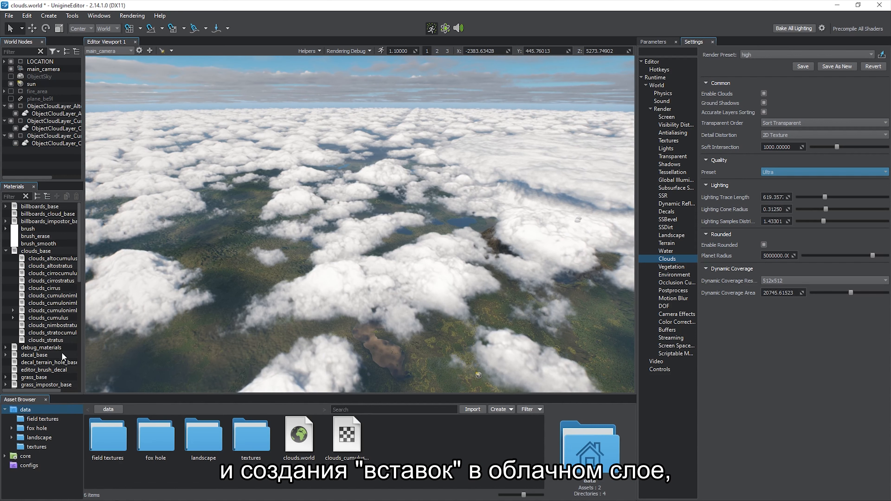
pyautogui.keyDown('ctrl'); pyautogui.click(62, 107); pyautogui.keyUp('ctrl')
pyautogui.rightClick(63, 107)
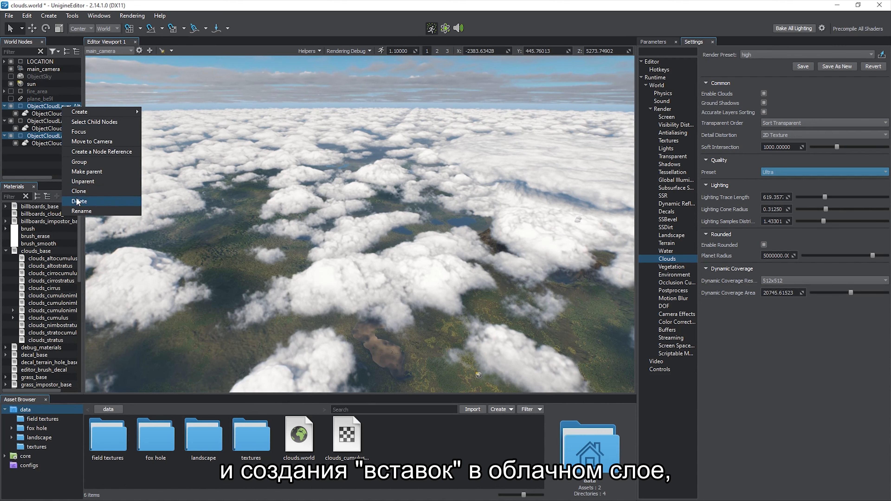
pyautogui.click(67, 201)
# - Assign the clouds_base material to the remaining cloud layer and create a child material from it
pyautogui.doubleClick(72, 114)
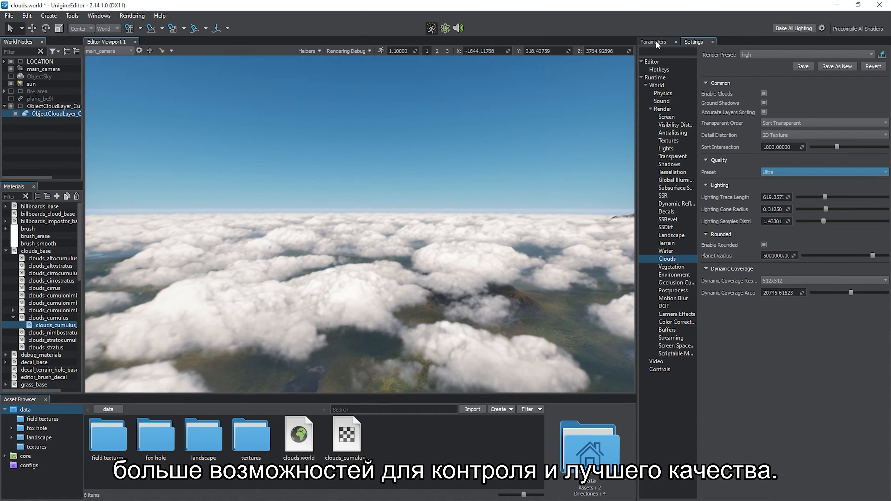
pyautogui.click(656, 41)
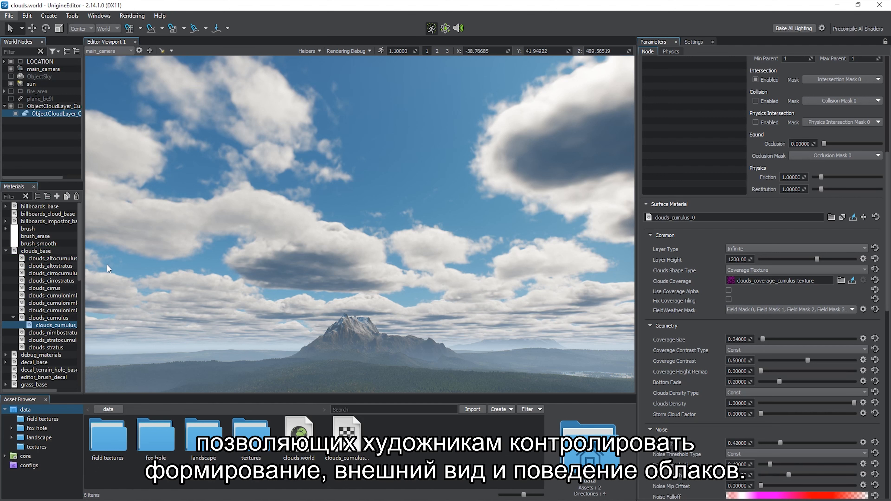
pyautogui.moveTo(49, 251); pyautogui.dragTo(108, 238)
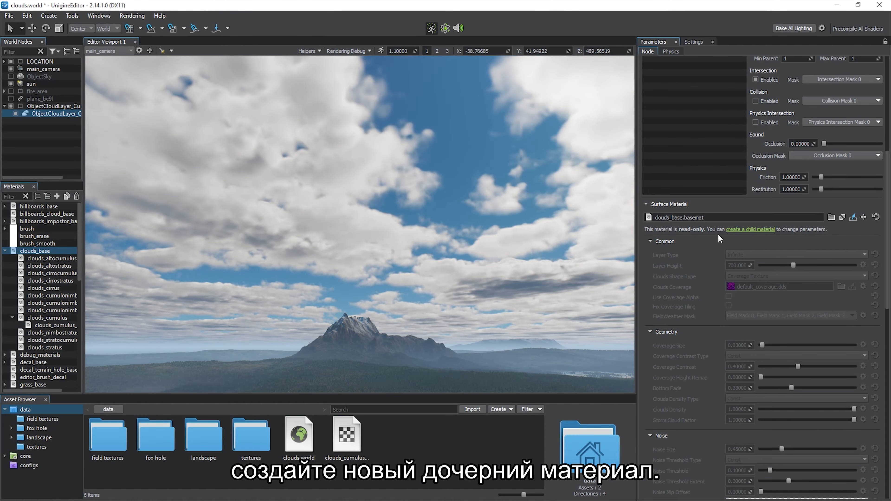
pyautogui.click(749, 230)
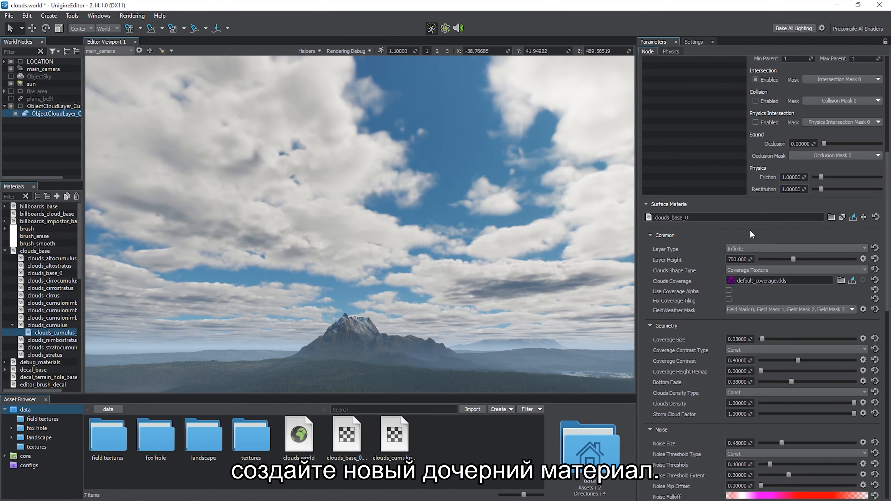
# - Set the clouds_base_0 material's layer type to Defined with a layer size of 15000 by 18000
pyautogui.click(767, 249)
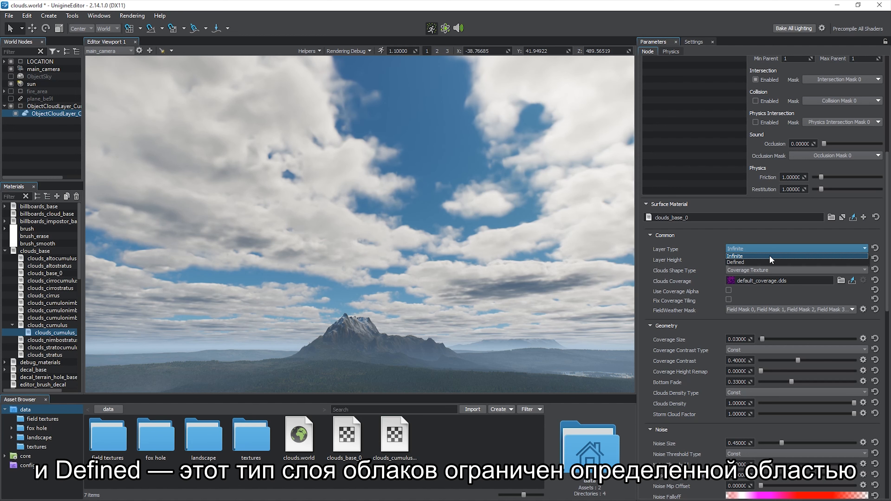
pyautogui.click(764, 262)
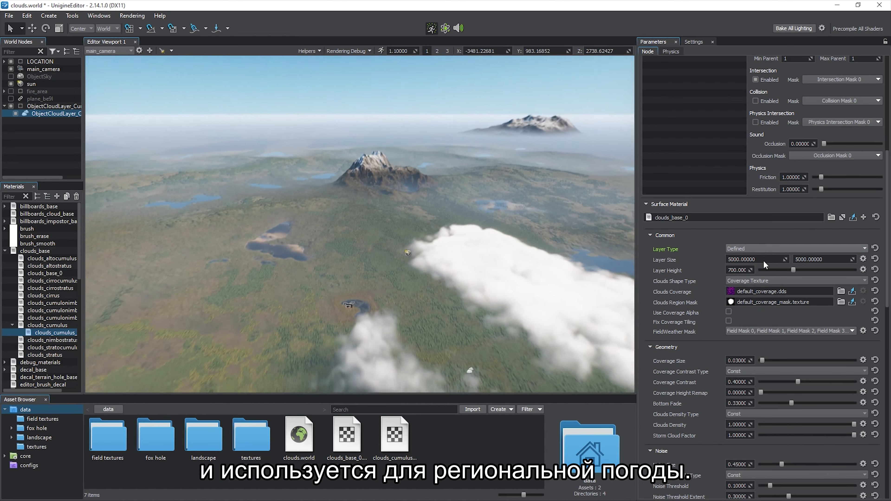
pyautogui.click(732, 263)
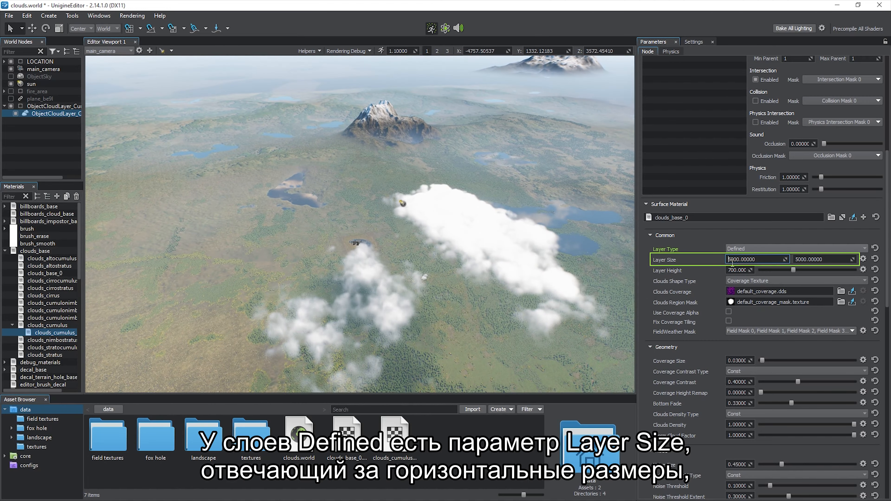
pyautogui.moveTo(798, 259); pyautogui.dragTo(786, 260)
pyautogui.write('18')
pyautogui.press('Return')
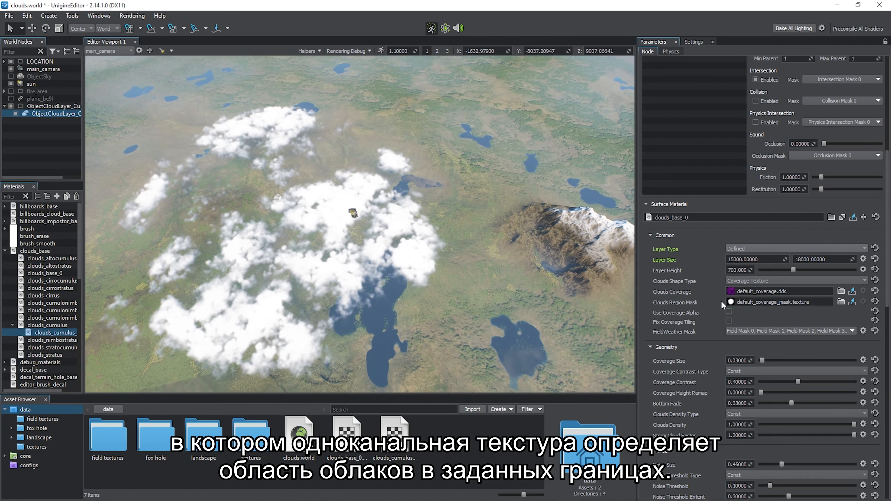
# - Add a Nimbostratus cloud layer to the scene and create a child material for it
pyautogui.moveTo(721, 300)
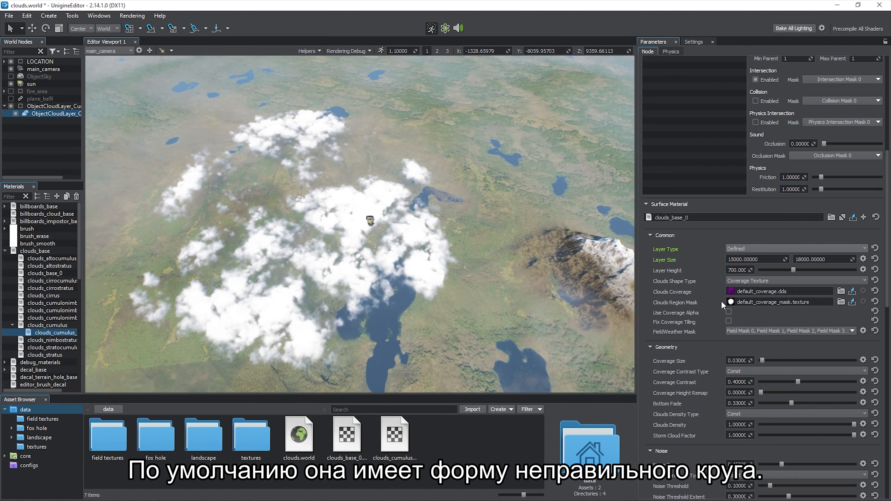
pyautogui.rightClick(429, 112)
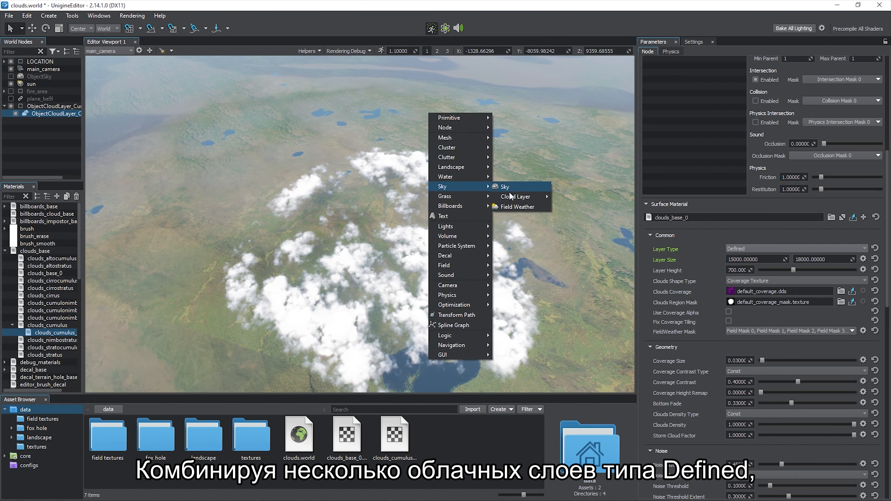
pyautogui.moveTo(513, 197)
pyautogui.click(589, 288)
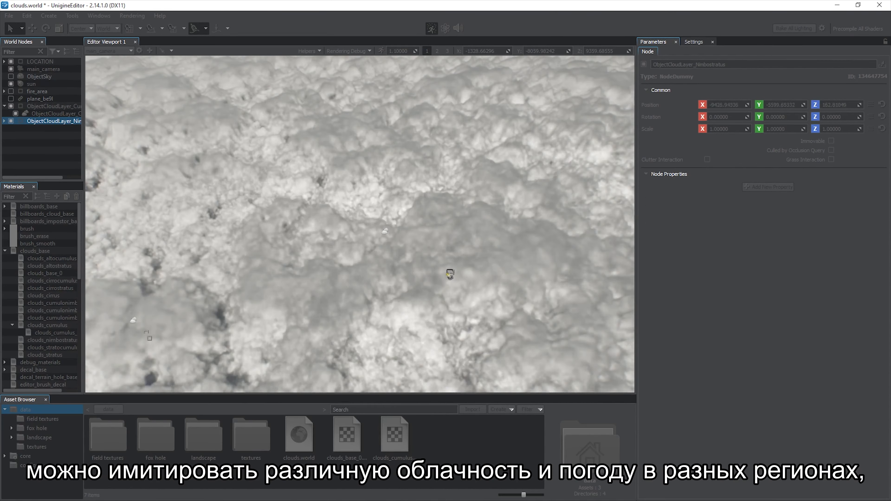
pyautogui.click(750, 229)
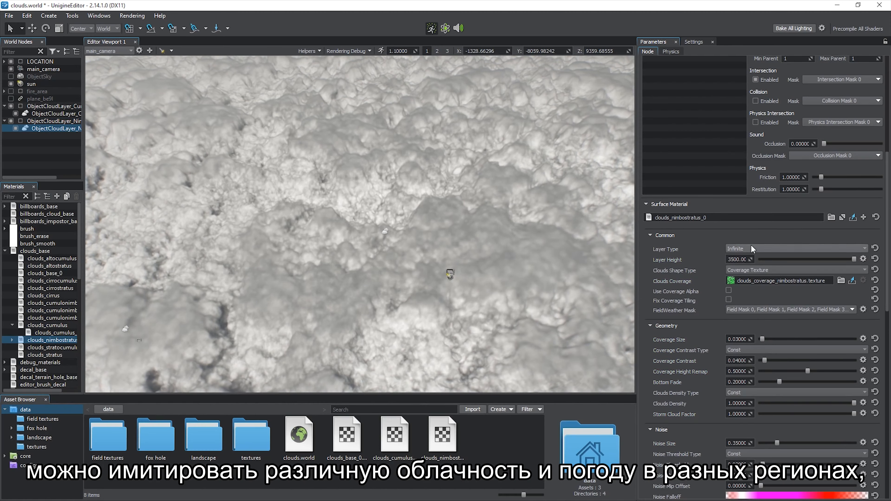
# - Set the nimbostratus layer type to Defined with a size of 20000 by 50000, and move the layer along the X axis
pyautogui.click(753, 249)
pyautogui.click(753, 258)
pyautogui.moveTo(731, 260); pyautogui.dragTo(716, 260)
pyautogui.write('20000.00000')
pyautogui.moveTo(798, 260); pyautogui.dragTo(776, 261)
pyautogui.write('50000.00000')
pyautogui.click(717, 257)
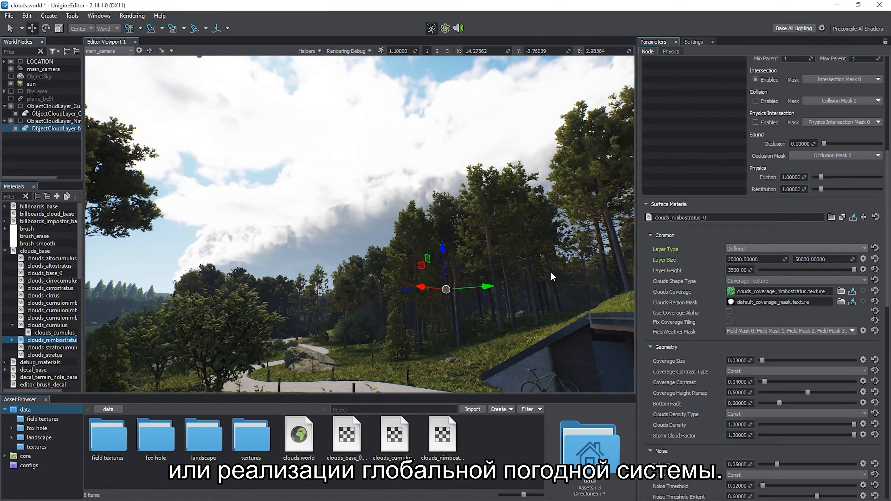
pyautogui.moveTo(436, 290)
pyautogui.mouseDown()
pyautogui.moveTo(373, 285)
pyautogui.moveTo(449, 294)
pyautogui.moveTo(422, 293)
pyautogui.mouseUp()
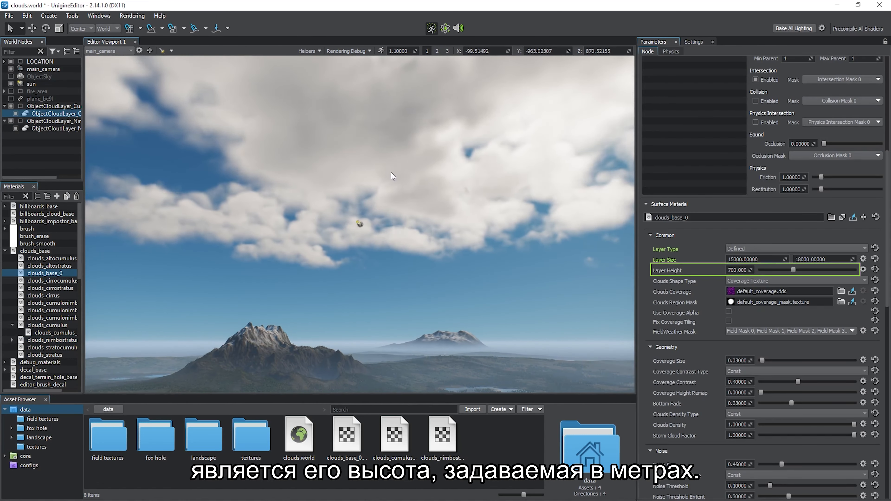
# - Set the clouds_base_0 material's layer type to Infinite and its layer height to 2000
pyautogui.click(758, 250)
pyautogui.click(761, 256)
pyautogui.moveTo(794, 259); pyautogui.dragTo(857, 260)
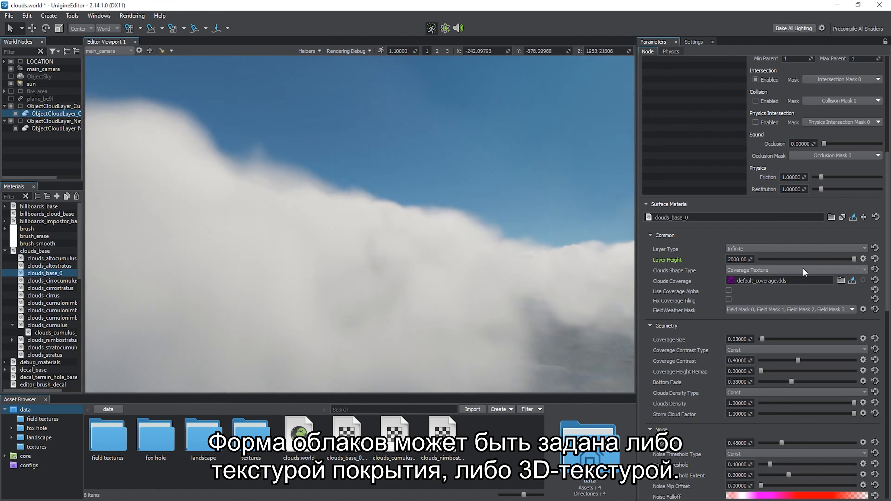
# - Locate the assigned cloud coverage texture among the built-in assets and examine the stratus and cumulus coverage textures
pyautogui.click(803, 269)
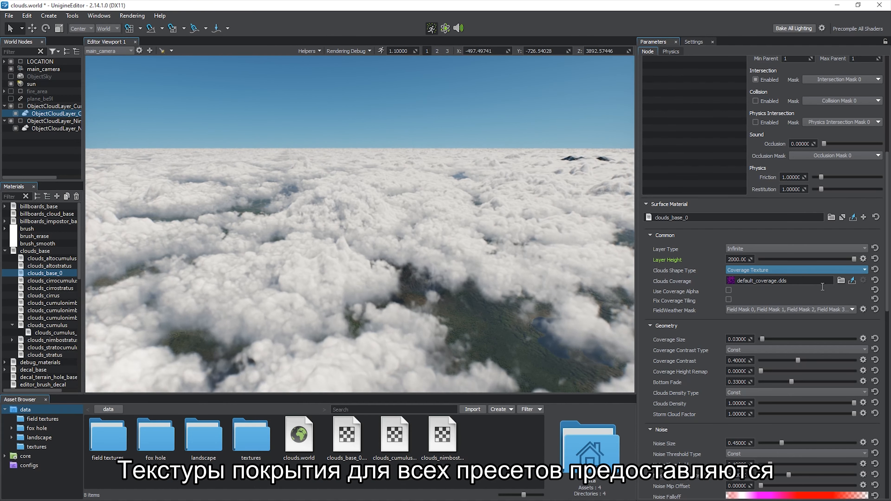
pyautogui.click(852, 280)
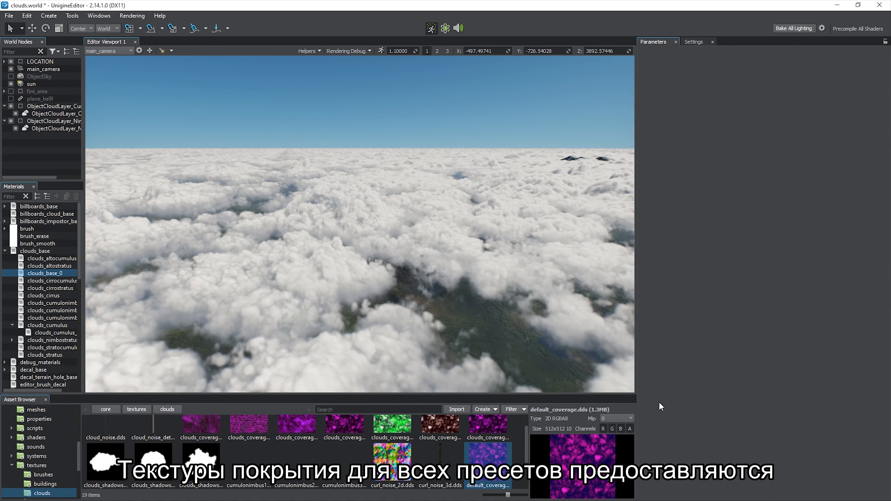
pyautogui.click(449, 435)
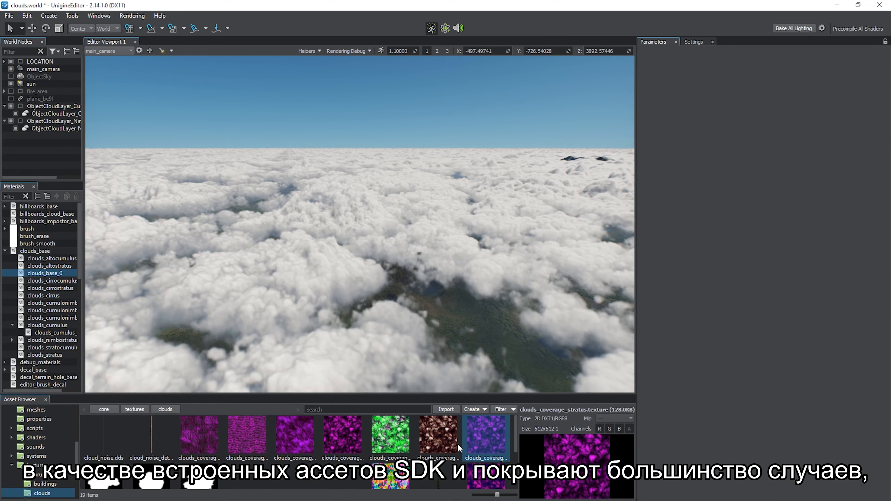
pyautogui.click(406, 450)
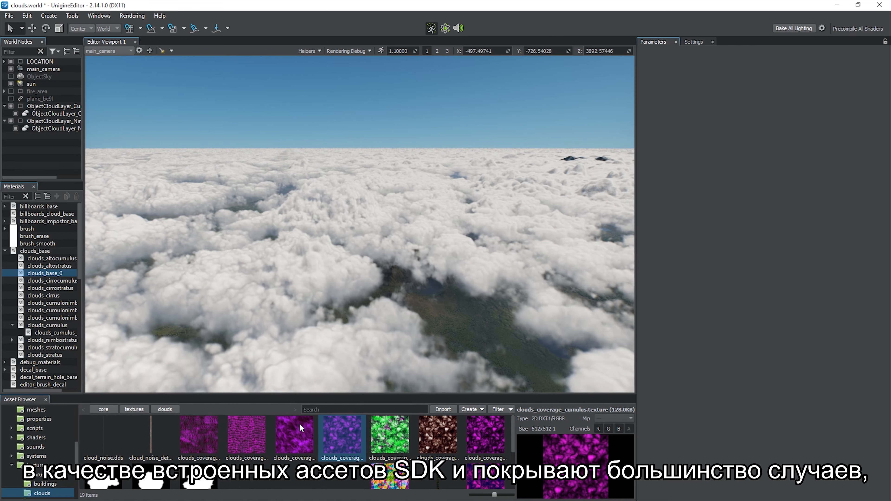
# - Reselect the cumulus cloud layer and try a different Coverage Size on its clouds_base_0 material
pyautogui.click(77, 114)
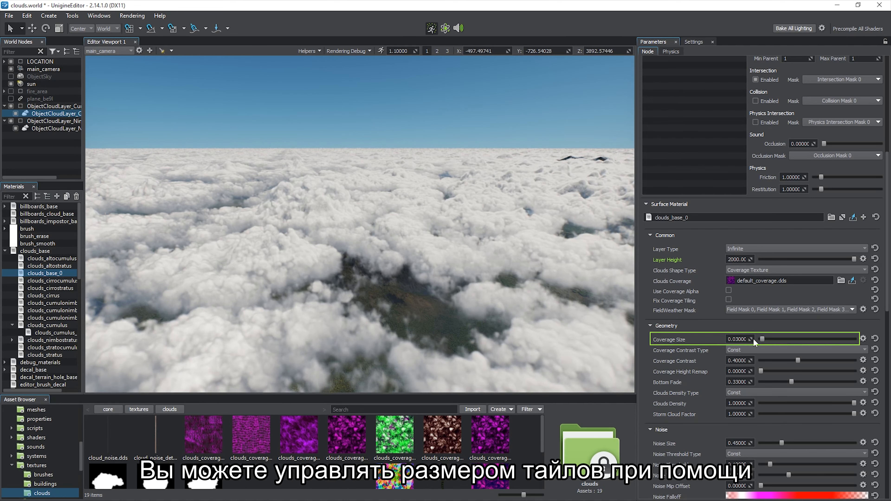
pyautogui.moveTo(762, 339)
pyautogui.mouseDown()
pyautogui.moveTo(771, 341)
pyautogui.moveTo(760, 340)
pyautogui.mouseUp()
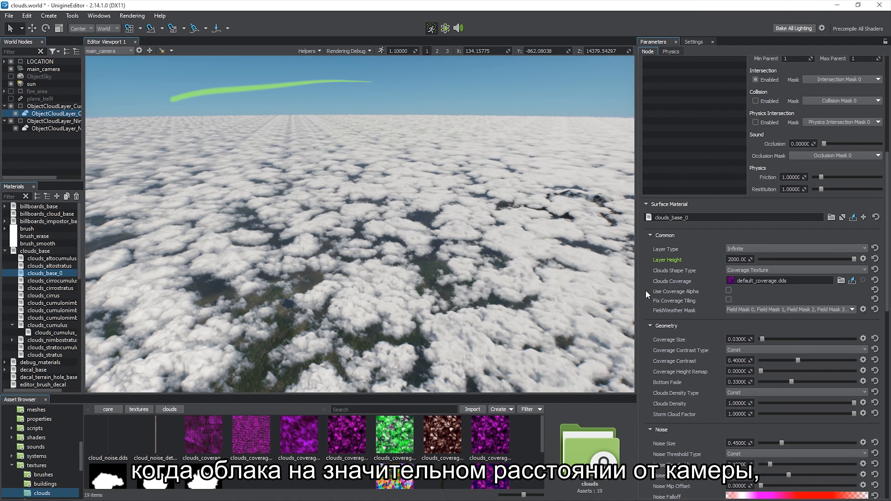
# - Examine the color and alpha channels of custom_coverage.png in the project's textures folder
pyautogui.scroll(10, 80, 432)
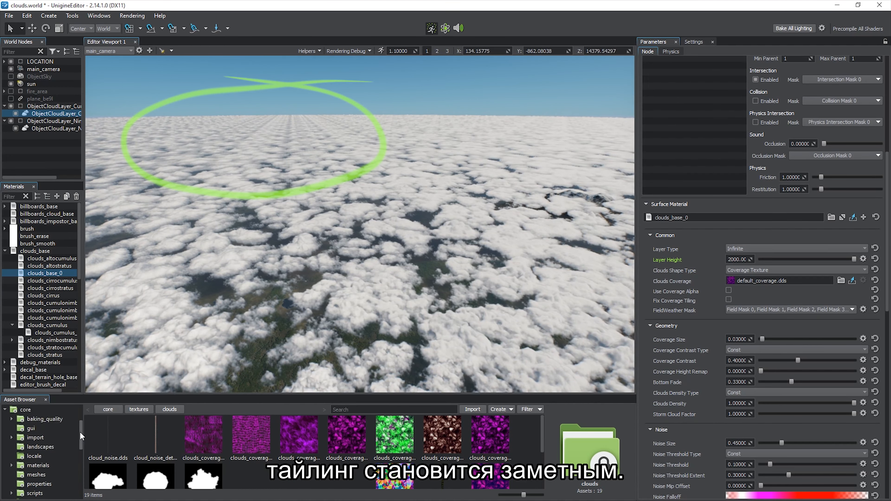
pyautogui.click(37, 446)
pyautogui.click(200, 440)
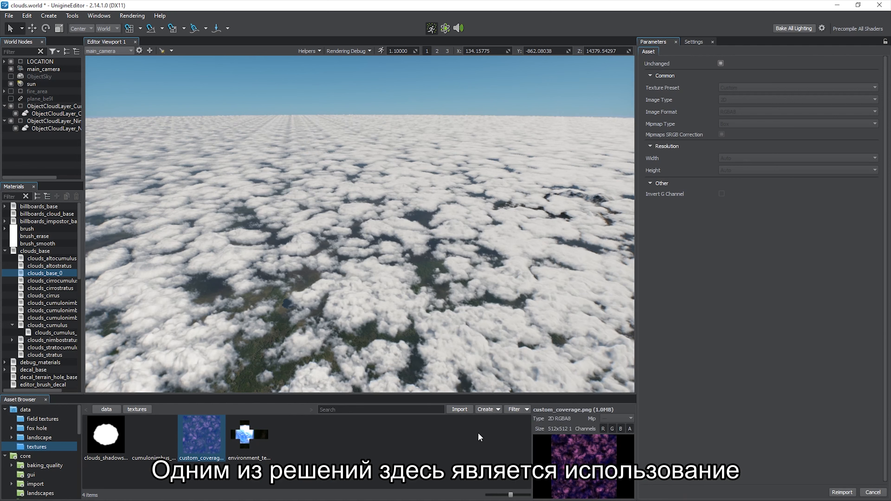
pyautogui.click(602, 430)
pyautogui.click(612, 430)
pyautogui.click(620, 429)
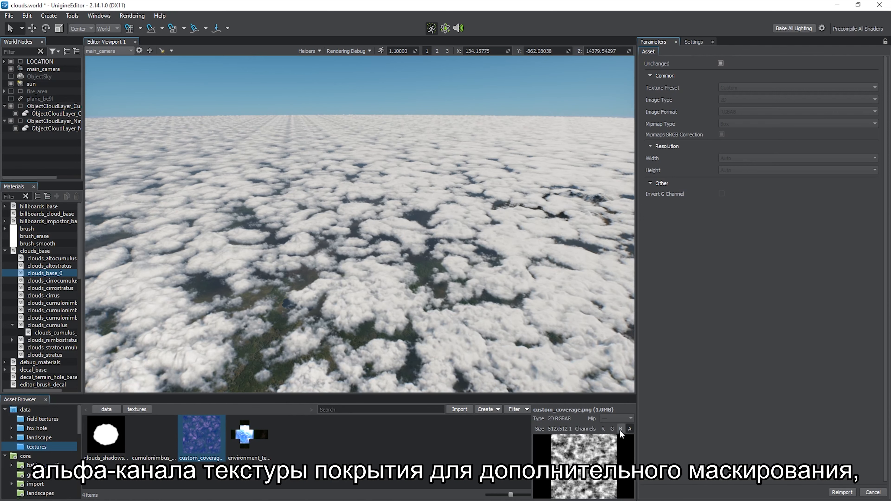
pyautogui.click(620, 430)
pyautogui.click(612, 429)
pyautogui.click(603, 429)
# - Assign custom_coverage.png as the cumulus layer's cloud coverage and mask it with coverage alpha at an Alpha Size of 0.01
pyautogui.click(57, 113)
pyautogui.moveTo(204, 438); pyautogui.dragTo(746, 283)
pyautogui.click(729, 291)
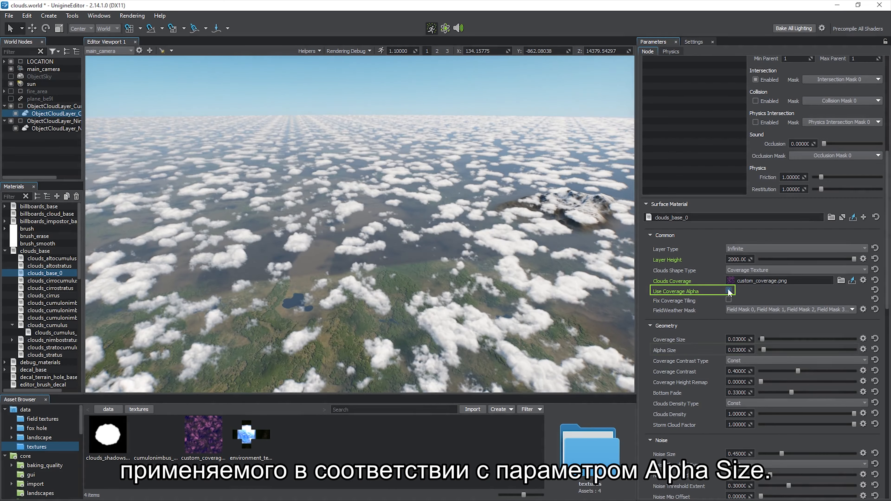
pyautogui.moveTo(764, 350)
pyautogui.mouseDown()
pyautogui.moveTo(776, 349)
pyautogui.moveTo(759, 348)
pyautogui.mouseUp()
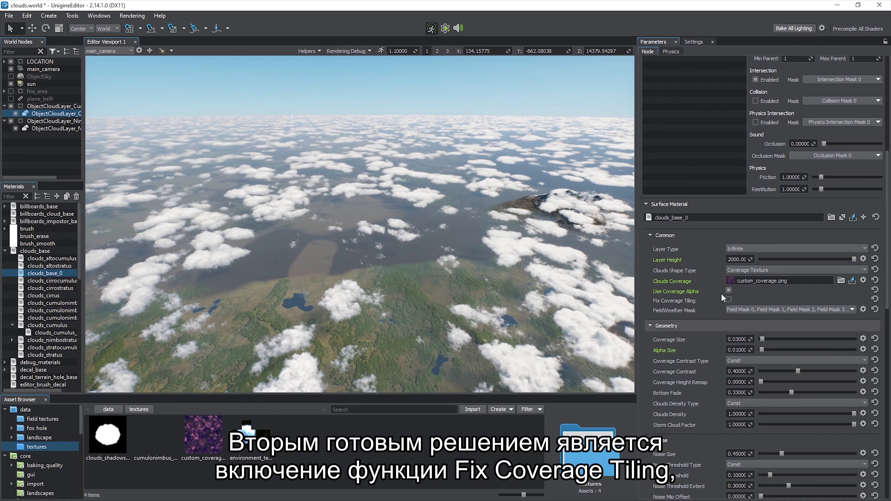
# - Disable Use Coverage Alpha and enable Fix Coverage Tiling on the clouds_base_0 material
pyautogui.click(728, 291)
pyautogui.click(729, 300)
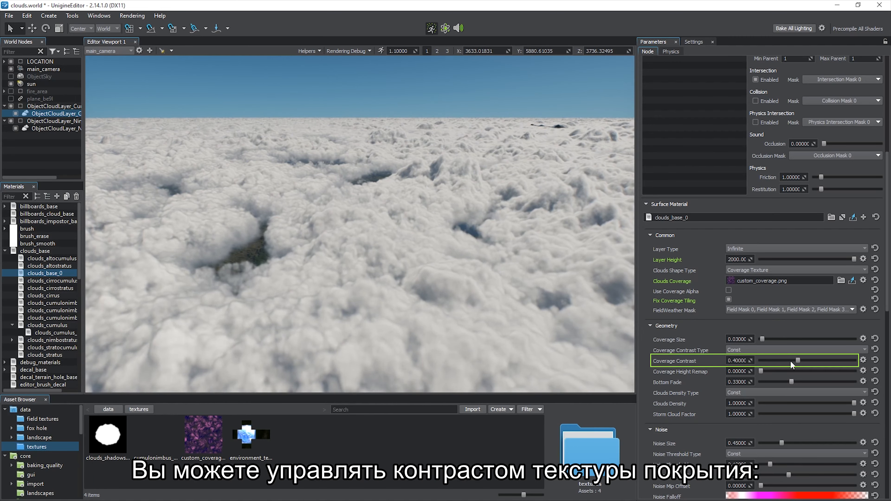
# - Try Coverage Contrast values of about 0.25 and 0.69
pyautogui.click(791, 360)
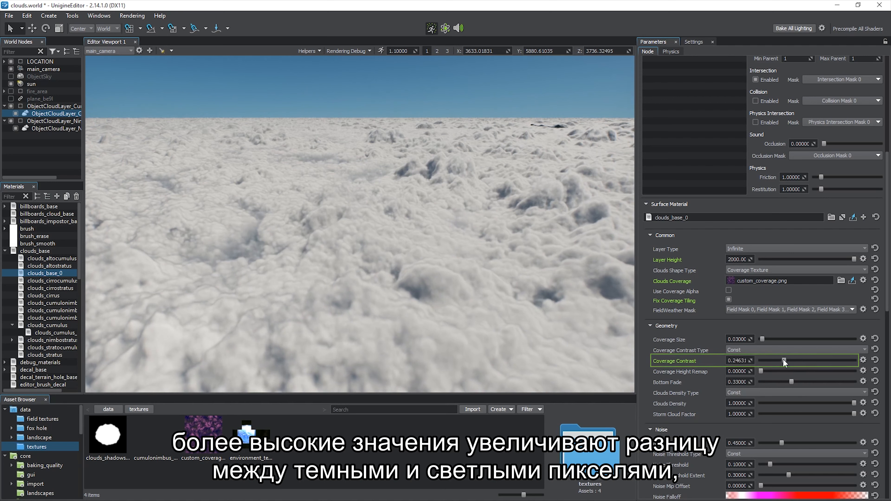
pyautogui.moveTo(793, 359); pyautogui.dragTo(827, 361)
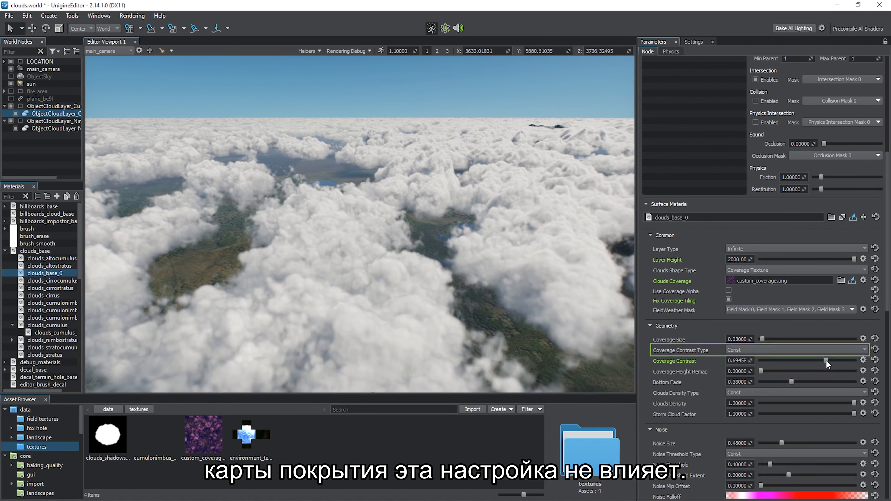
# - Switch the Coverage Contrast Type to Curve and shape the contrast curve with a high peak near the middle and lower ends
pyautogui.click(809, 362)
pyautogui.click(786, 361)
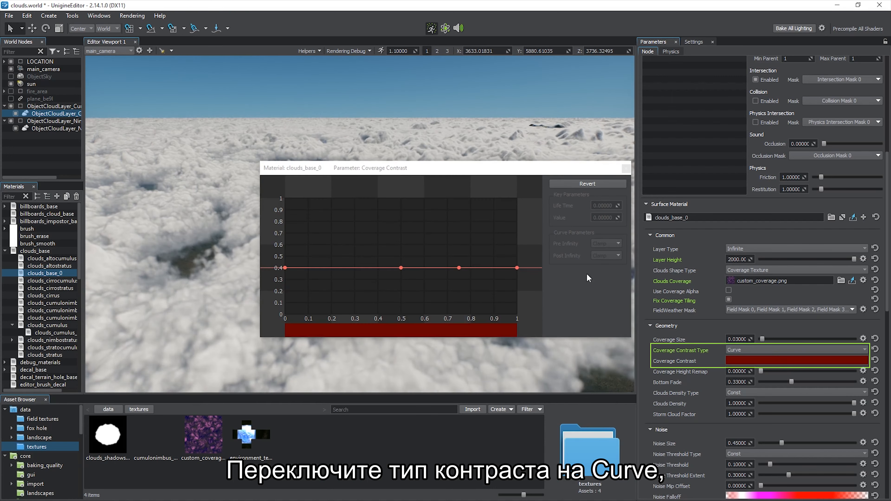
pyautogui.moveTo(508, 166); pyautogui.dragTo(751, 176)
pyautogui.moveTo(645, 277); pyautogui.dragTo(663, 243)
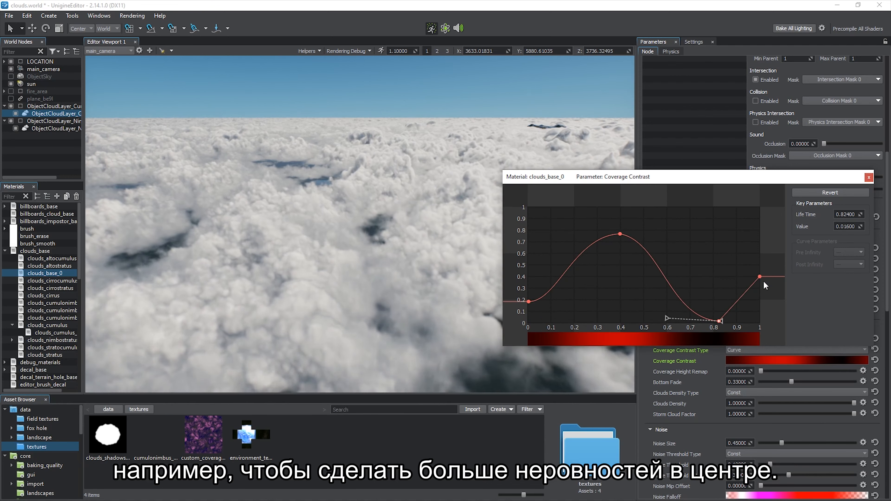
pyautogui.moveTo(719, 321); pyautogui.dragTo(721, 299)
pyautogui.click(868, 177)
# - Switch the Clouds Density Type to Curve and shape it to hold 1 until 0.5, easing down to 0.004 at 0.99
pyautogui.scroll(-2, 885, 310)
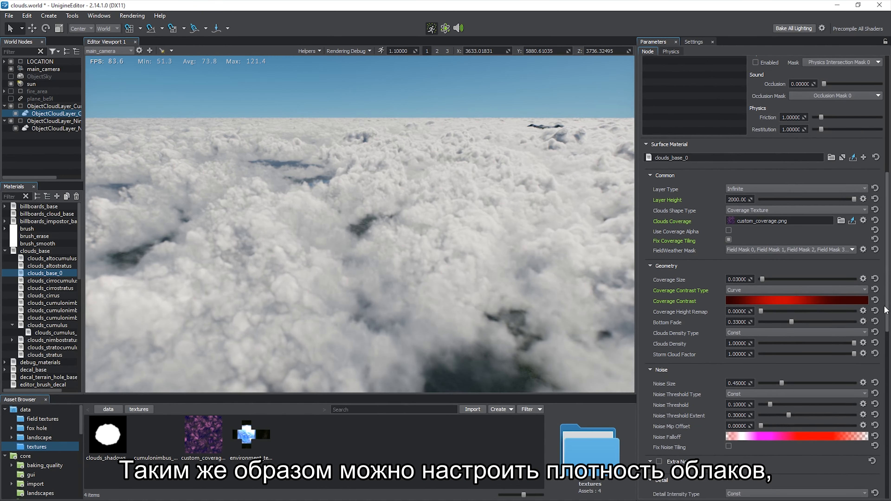
pyautogui.moveTo(844, 346); pyautogui.dragTo(819, 347)
pyautogui.click(797, 333)
pyautogui.click(796, 342)
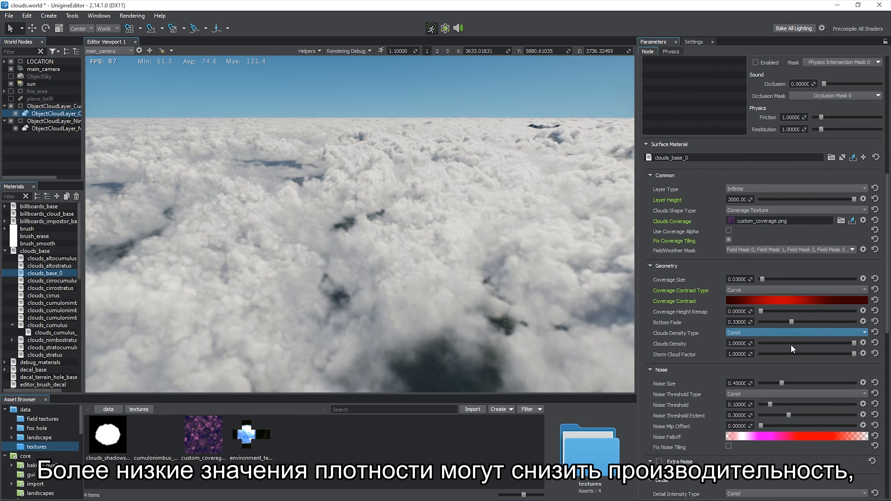
pyautogui.click(797, 343)
pyautogui.moveTo(498, 167); pyautogui.dragTo(739, 183)
pyautogui.moveTo(691, 213); pyautogui.dragTo(725, 294)
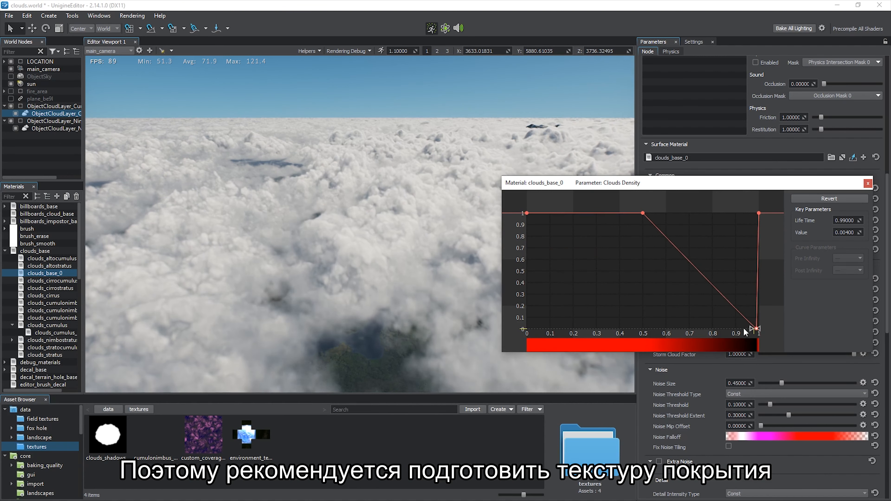
pyautogui.moveTo(692, 328); pyautogui.dragTo(668, 328)
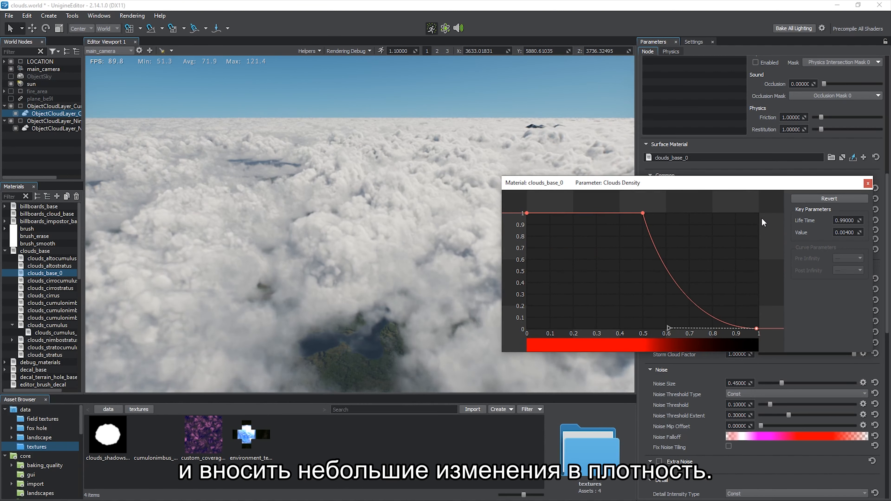
pyautogui.click(868, 183)
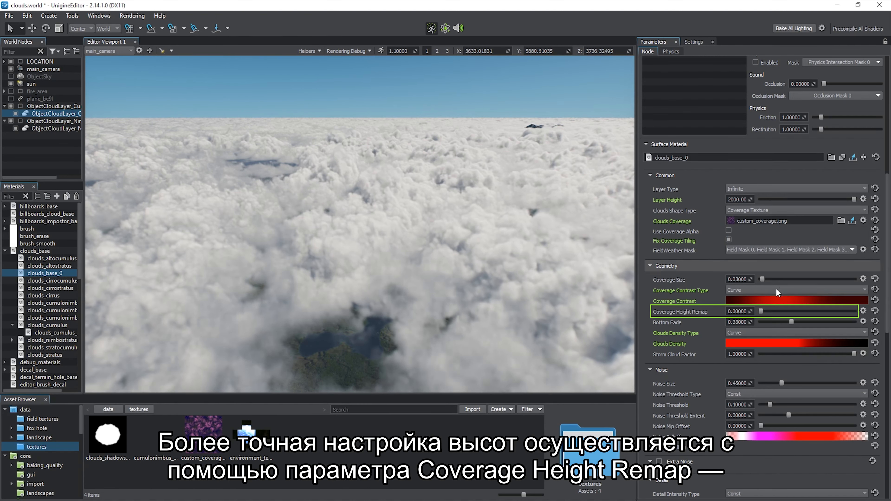
# - Set the Coverage Height Remap to about 0.86, the Bottom Fade to about 0.1 and the Storm Cloud Factor to 0
pyautogui.moveTo(762, 312); pyautogui.dragTo(842, 311)
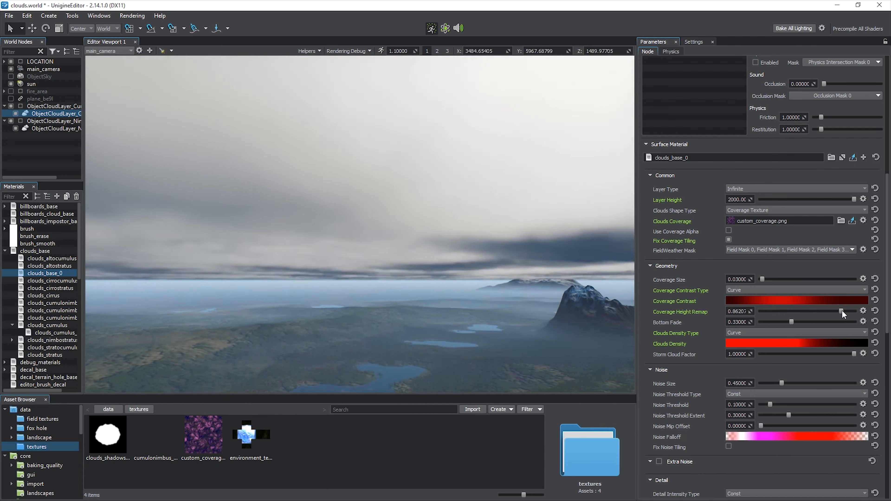
pyautogui.moveTo(792, 321); pyautogui.dragTo(770, 321)
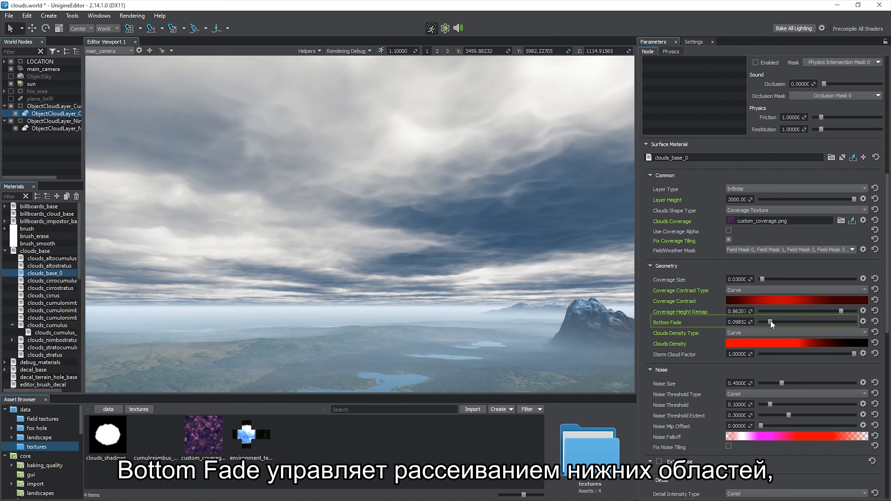
pyautogui.moveTo(853, 354); pyautogui.dragTo(760, 354)
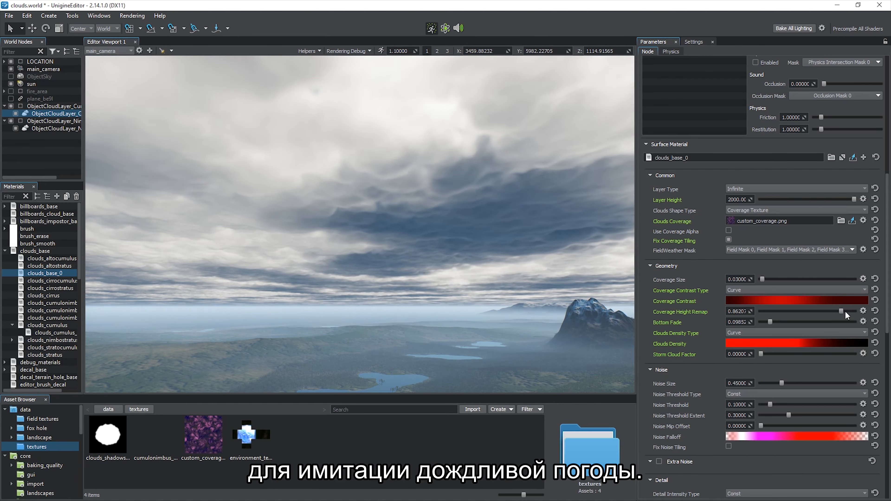
# - Try Noise Size values up to 6 with the Coverage Height Remap lowered to about 0.55, and reset the Noise Size
pyautogui.moveTo(886, 269); pyautogui.dragTo(886, 312)
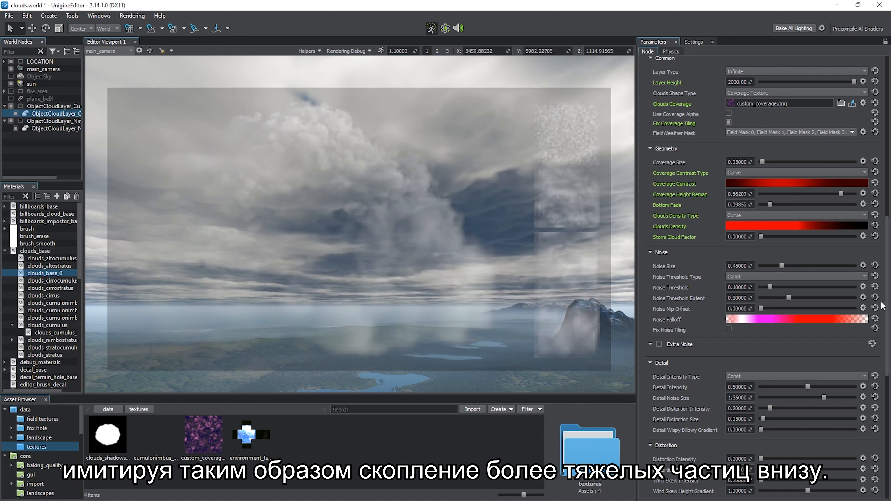
pyautogui.moveTo(781, 266)
pyautogui.mouseDown()
pyautogui.moveTo(762, 265)
pyautogui.moveTo(850, 268)
pyautogui.moveTo(779, 266)
pyautogui.mouseUp()
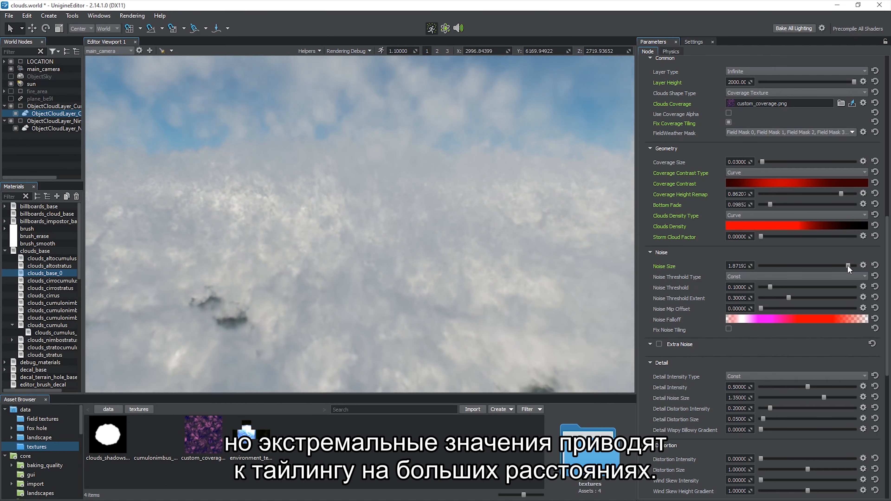
pyautogui.moveTo(841, 194); pyautogui.dragTo(830, 194)
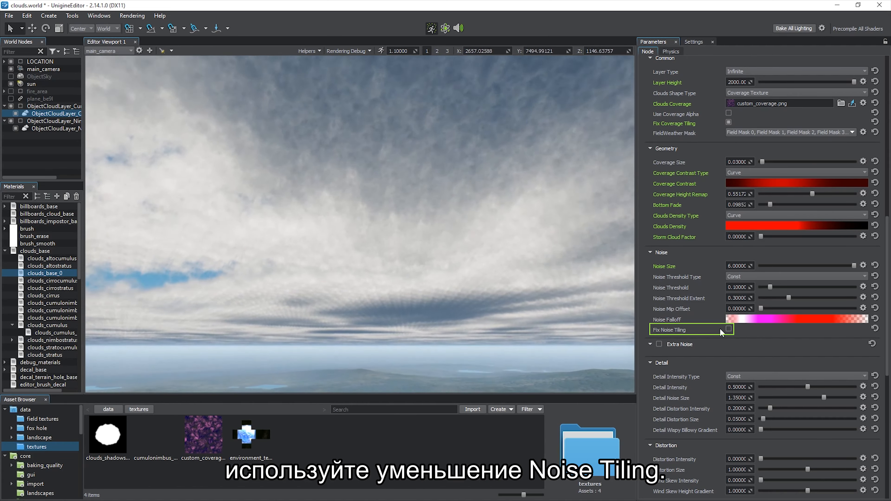
pyautogui.click(875, 266)
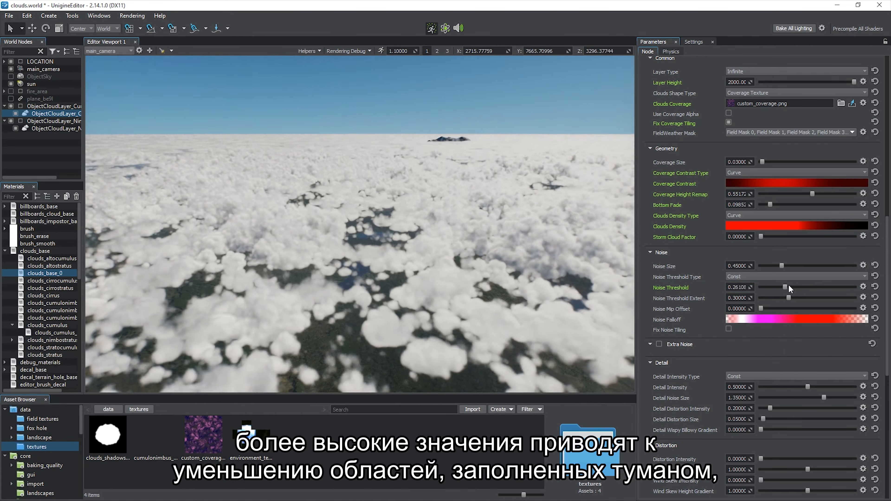
# - Set the Noise Threshold to about 0.3 and the Noise Threshold Extent to about 0.37
pyautogui.moveTo(788, 287)
pyautogui.mouseDown()
pyautogui.moveTo(799, 282)
pyautogui.moveTo(790, 285)
pyautogui.moveTo(796, 296)
pyautogui.moveTo(809, 296)
pyautogui.moveTo(780, 286)
pyautogui.moveTo(802, 296)
pyautogui.mouseUp()
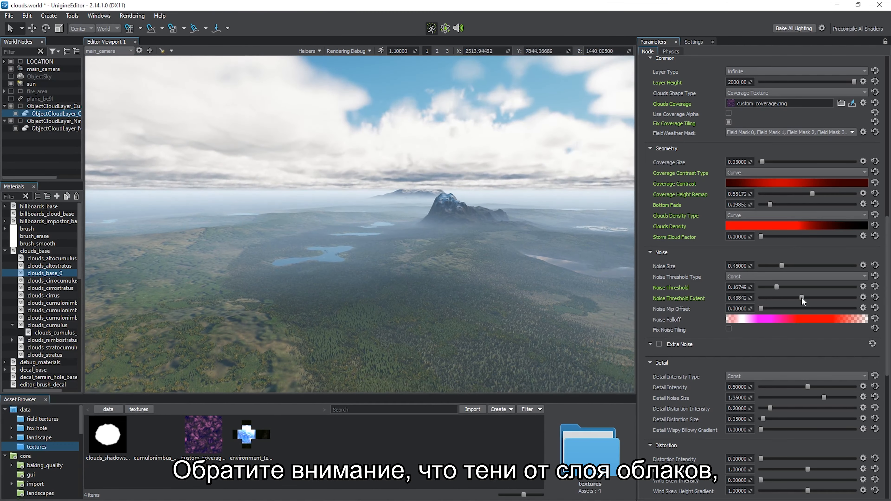
pyautogui.moveTo(776, 287); pyautogui.dragTo(778, 285)
pyautogui.moveTo(796, 300); pyautogui.dragTo(790, 290)
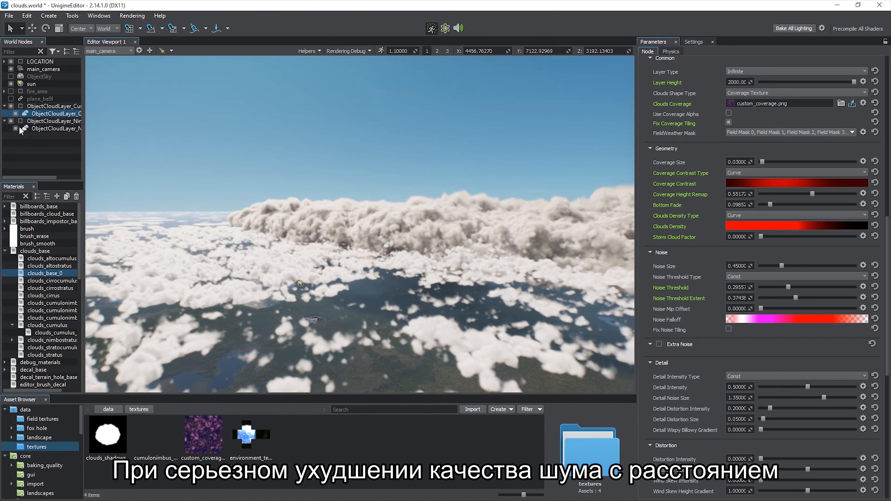
# - Disable the Nimbostratus cloud layer and set the cumulus layer's Noise Size to about 0.3
pyautogui.click(11, 120)
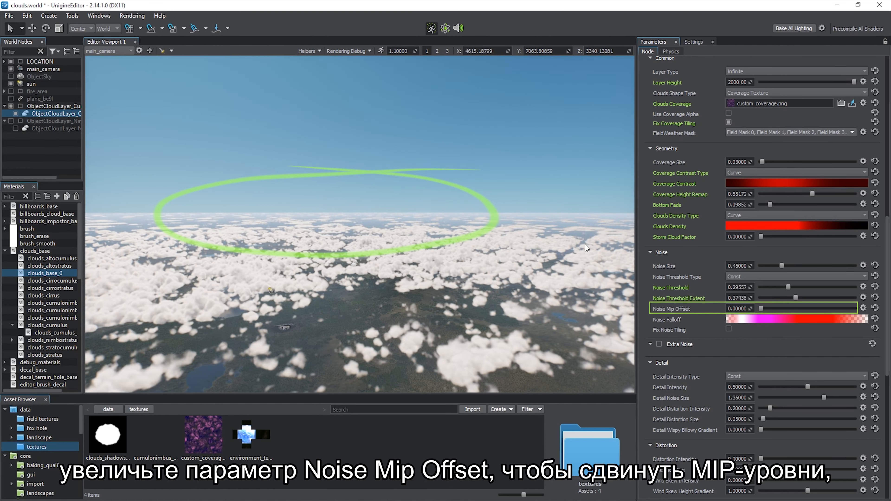
pyautogui.moveTo(780, 266); pyautogui.dragTo(774, 266)
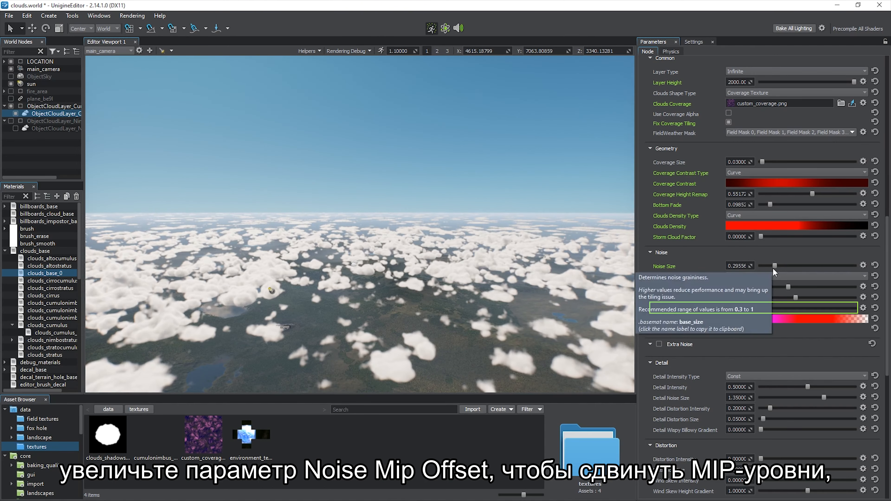
# - Try a Noise Mip Offset of 15 and reset it to the default
pyautogui.moveTo(763, 308); pyautogui.dragTo(786, 308)
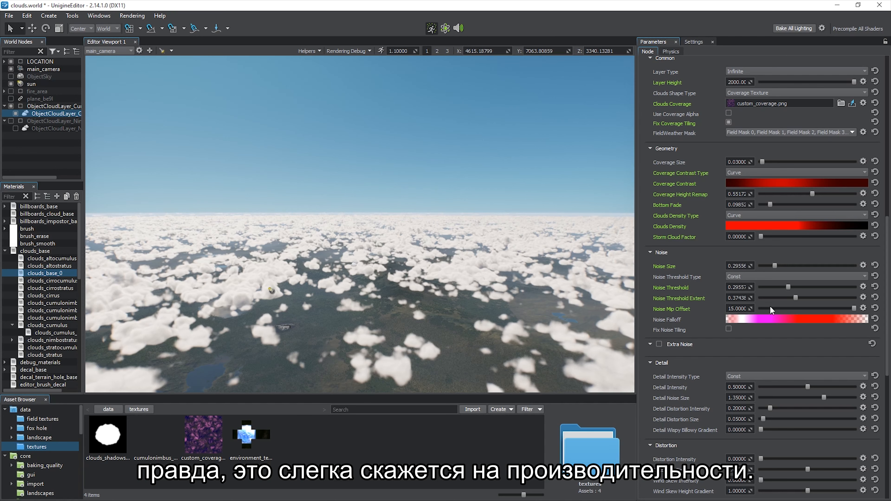
pyautogui.click(875, 308)
# - Examine the channel curves of the Noise Falloff parameter
pyautogui.click(823, 311)
pyautogui.moveTo(527, 170); pyautogui.dragTo(728, 176)
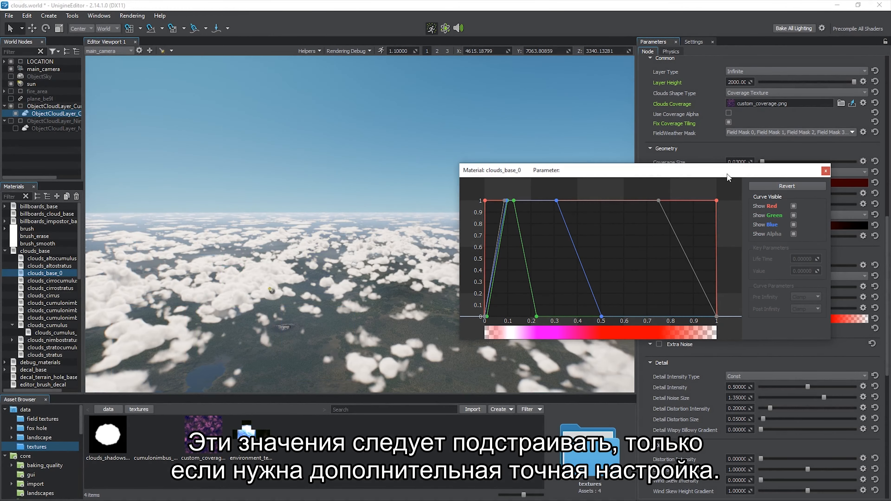
pyautogui.click(826, 171)
# - Switch the Noise Threshold Type to Curve and set the Coverage Height Remap to about 0.74
pyautogui.click(780, 276)
pyautogui.click(779, 287)
pyautogui.moveTo(811, 194); pyautogui.dragTo(830, 195)
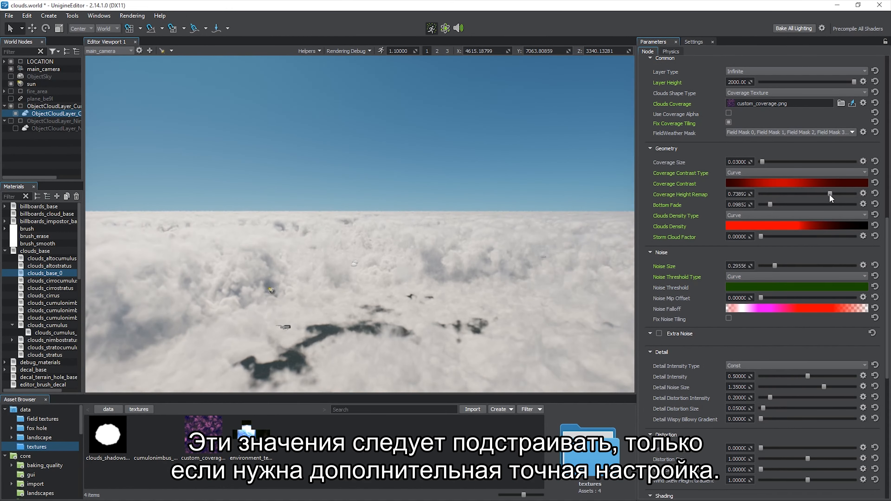
# - Change the cumulus cloud layer's Layer Type to Defined
pyautogui.click(796, 71)
pyautogui.click(795, 79)
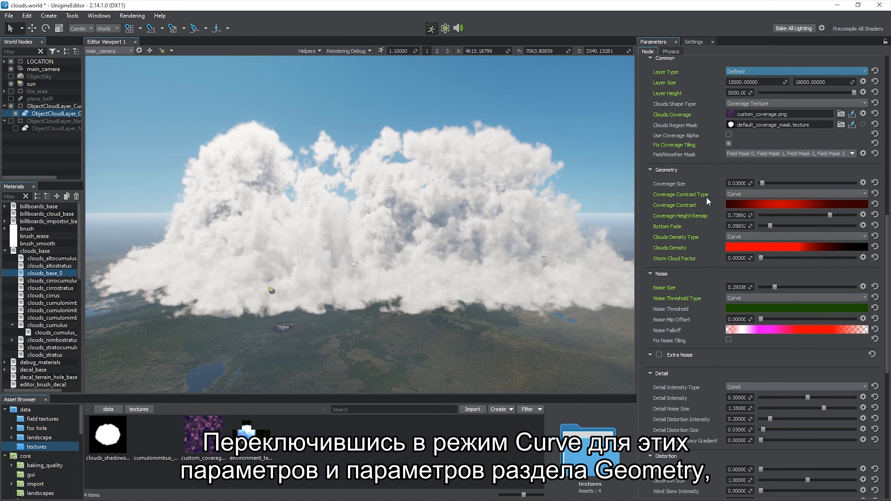
# - Reshape the red and green curves of the Noise Threshold and set the Layer Type to Infinite
pyautogui.click(772, 308)
pyautogui.click(630, 374)
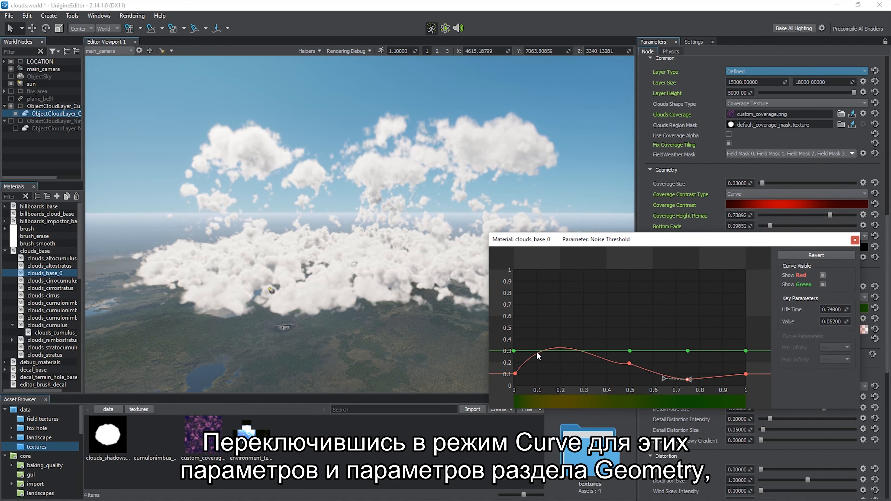
pyautogui.moveTo(514, 351); pyautogui.dragTo(517, 368)
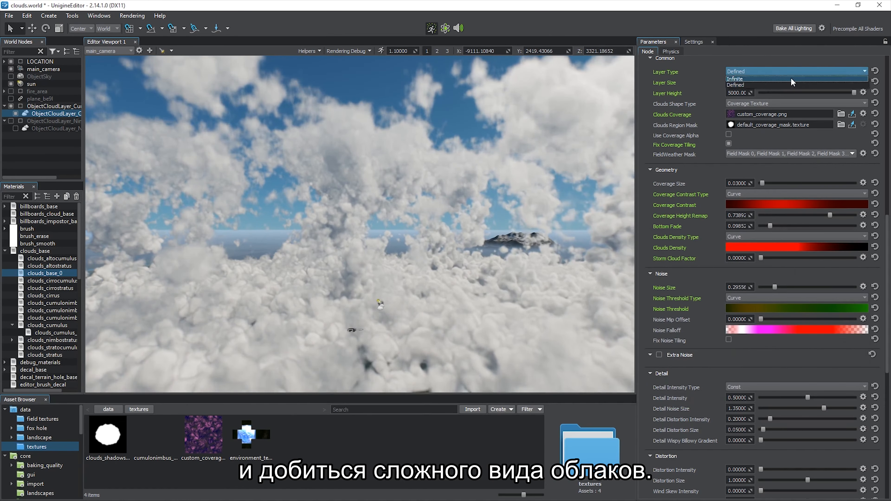
pyautogui.click(794, 73)
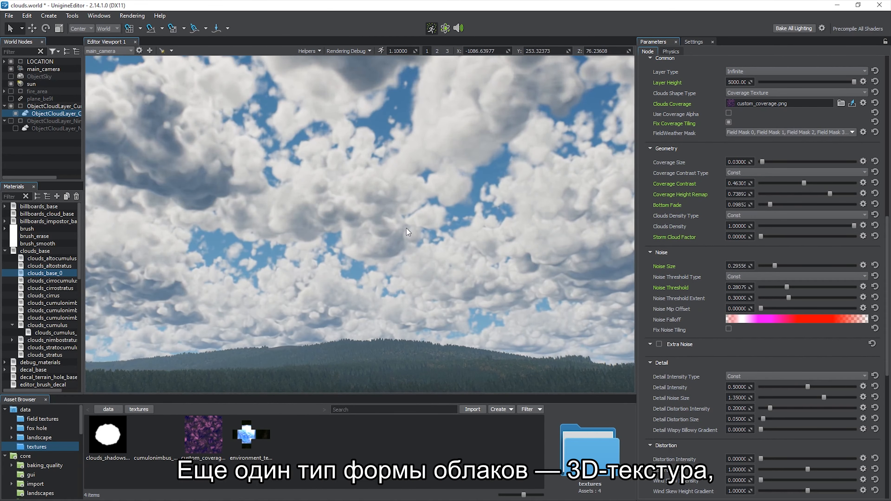
# - Disable the cumulus cloud layer and add a Cumulonimbus 3 cloud layer above the hills
pyautogui.click(11, 106)
pyautogui.rightClick(330, 134)
pyautogui.moveTo(372, 210)
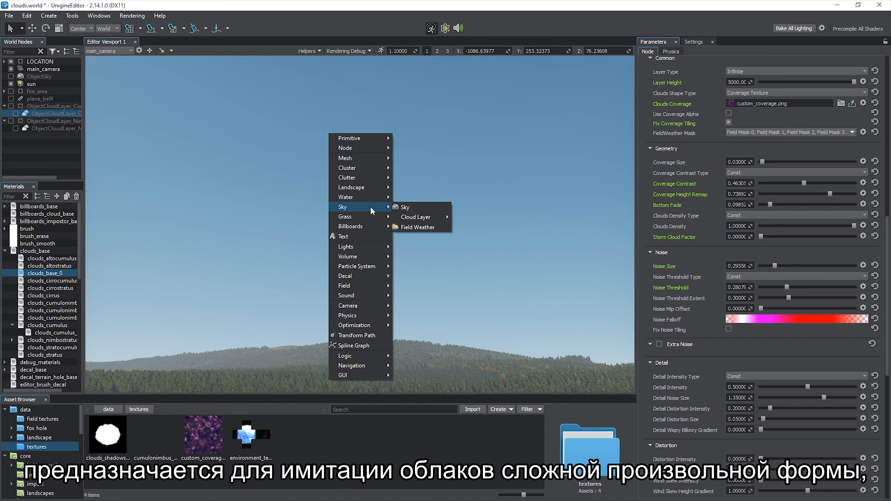
pyautogui.click(507, 290)
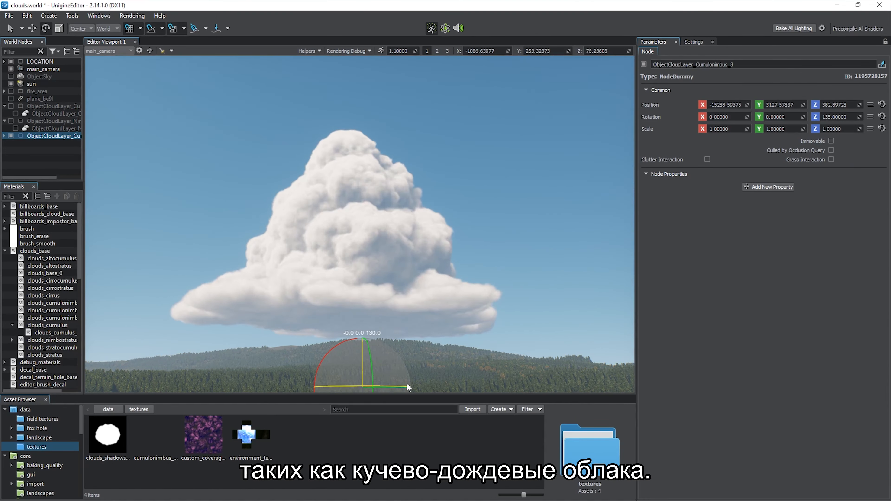
# - Select the cloud object inside the new cumulonimbus node and create an editable child material for it
pyautogui.click(5, 136)
pyautogui.click(46, 143)
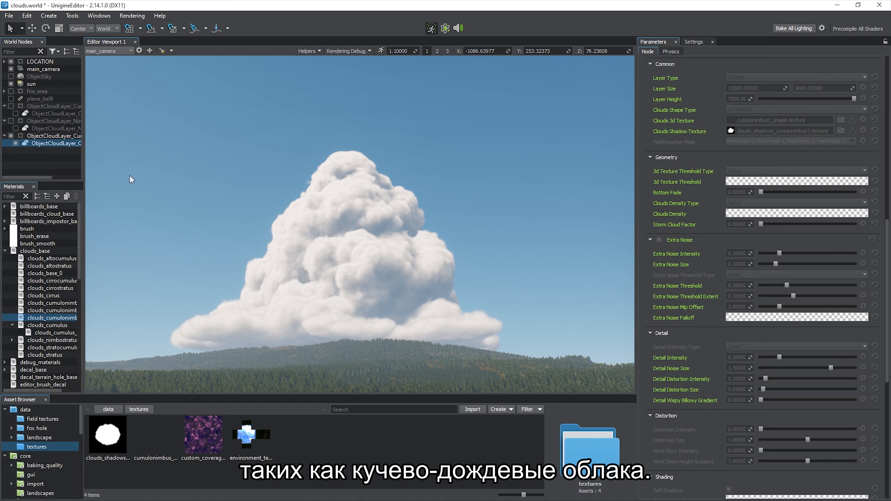
pyautogui.scroll(3, 804, 160)
pyautogui.click(767, 124)
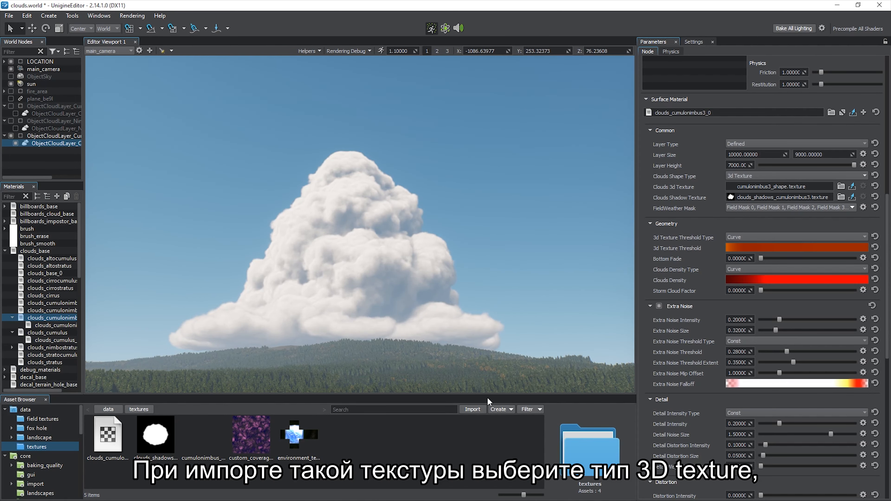
# - Import ship.png into the textures folder with import settings unlocked and the Image Type set to 3D
pyautogui.click(477, 410)
pyautogui.click(321, 106)
pyautogui.click(483, 266)
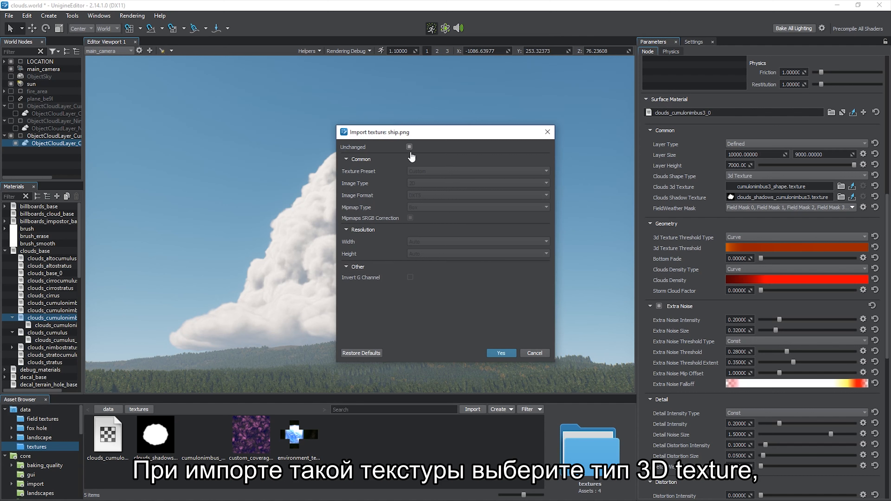
pyautogui.click(409, 146)
pyautogui.click(447, 183)
pyautogui.click(452, 195)
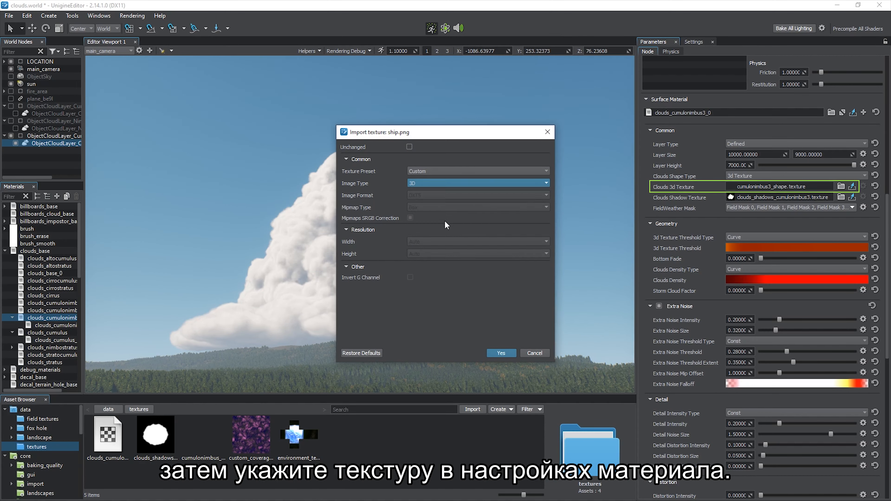
pyautogui.click(495, 355)
# - Assign ship.png as the Clouds 3d Texture and set the second Layer Size value to 7000
pyautogui.moveTo(569, 442); pyautogui.dragTo(779, 186)
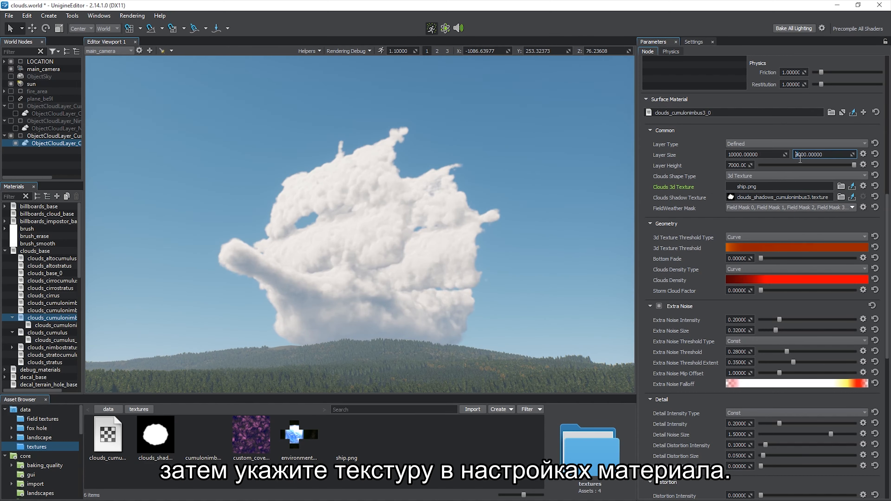
pyautogui.moveTo(395, 375); pyautogui.dragTo(443, 380)
# - Assign cumulonimbus_custom.dds as the Clouds 3d Texture and clouds_shadows_cumulonimbus.texture as the Clouds Shadow Texture
pyautogui.moveTo(420, 446); pyautogui.dragTo(734, 187)
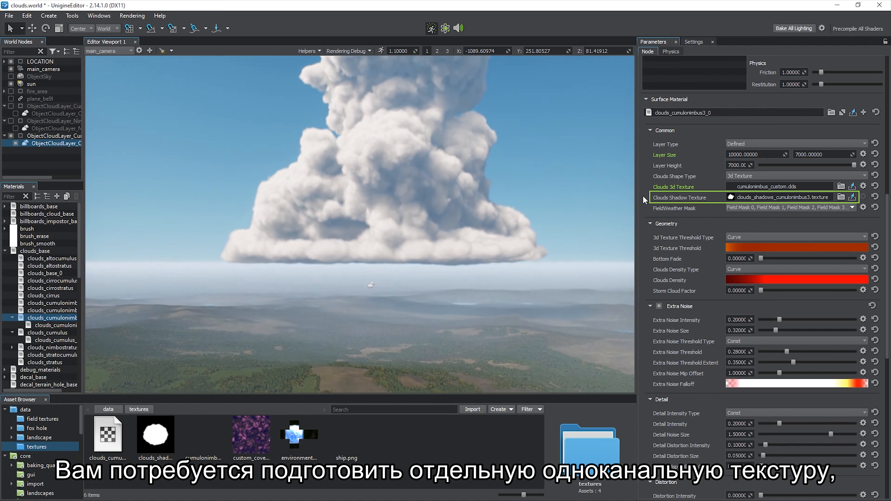
pyautogui.moveTo(155, 444); pyautogui.dragTo(443, 352)
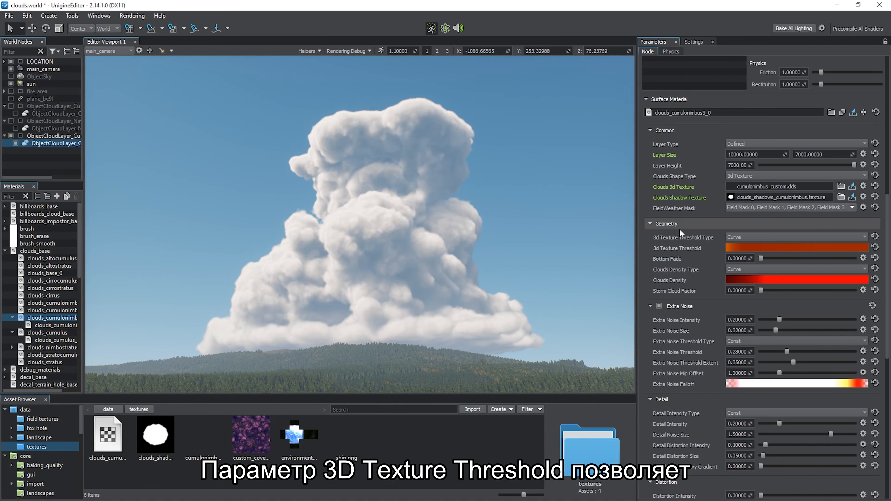
# - Try a constant 3d Texture Threshold and switch its type back to Curve
pyautogui.click(755, 238)
pyautogui.click(767, 239)
pyautogui.moveTo(817, 247)
pyautogui.mouseDown()
pyautogui.moveTo(843, 247)
pyautogui.moveTo(781, 258)
pyautogui.moveTo(806, 249)
pyautogui.mouseUp()
pyautogui.click(804, 239)
pyautogui.click(802, 250)
# - Reshape the 3d Texture Threshold's red and green curves, raising the green curve's last key to about 0.56
pyautogui.moveTo(527, 164); pyautogui.dragTo(768, 163)
pyautogui.moveTo(762, 241); pyautogui.dragTo(762, 259)
pyautogui.moveTo(541, 257); pyautogui.dragTo(587, 245)
pyautogui.moveTo(760, 288); pyautogui.dragTo(759, 241)
pyautogui.moveTo(734, 241); pyautogui.dragTo(756, 326)
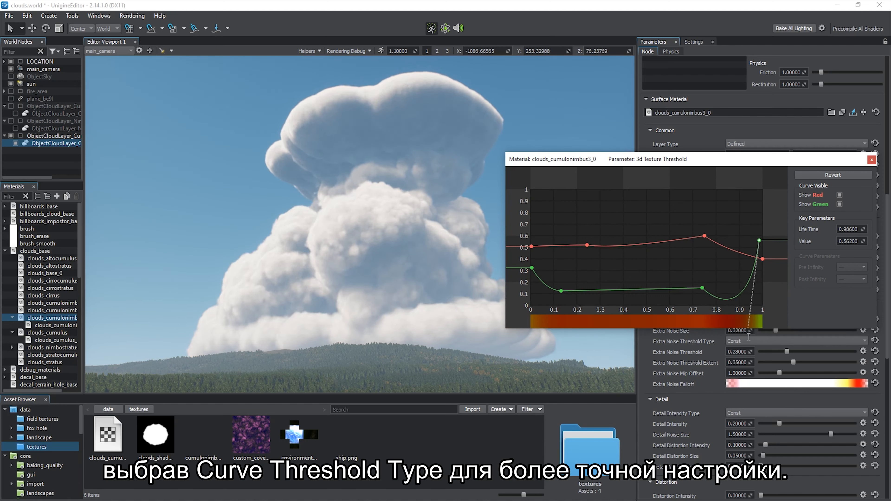
pyautogui.click(872, 160)
# - Rotate the cumulonimbus cloud slightly around its vertical axis and set the Storm Cloud Factor to 1
pyautogui.press('e')
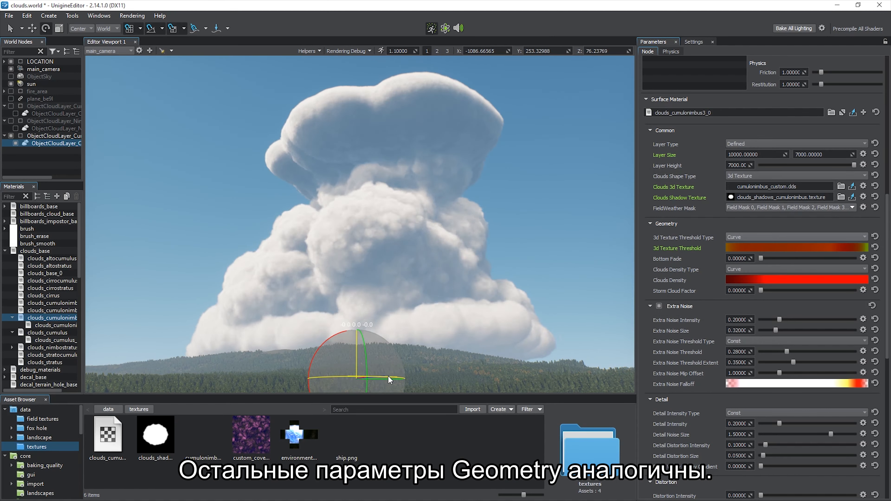
pyautogui.moveTo(389, 378)
pyautogui.mouseDown()
pyautogui.moveTo(478, 377)
pyautogui.moveTo(397, 376)
pyautogui.mouseUp()
pyautogui.press('q')
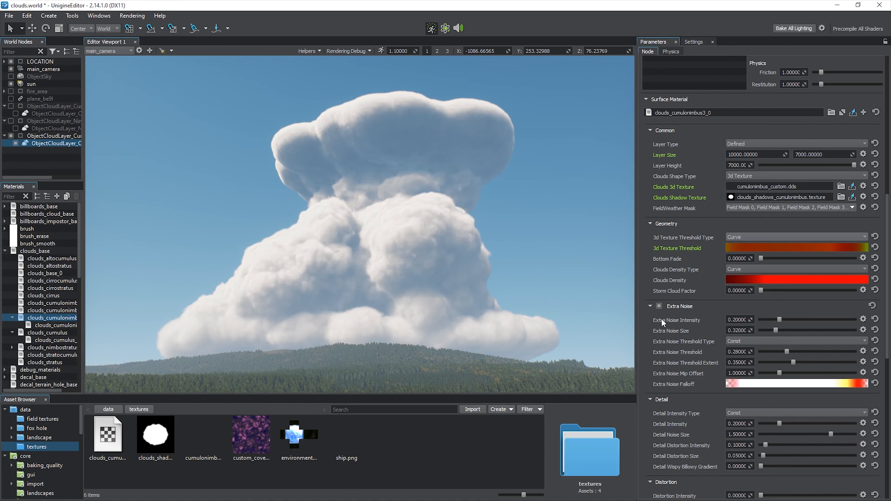
pyautogui.moveTo(761, 290); pyautogui.dragTo(888, 333)
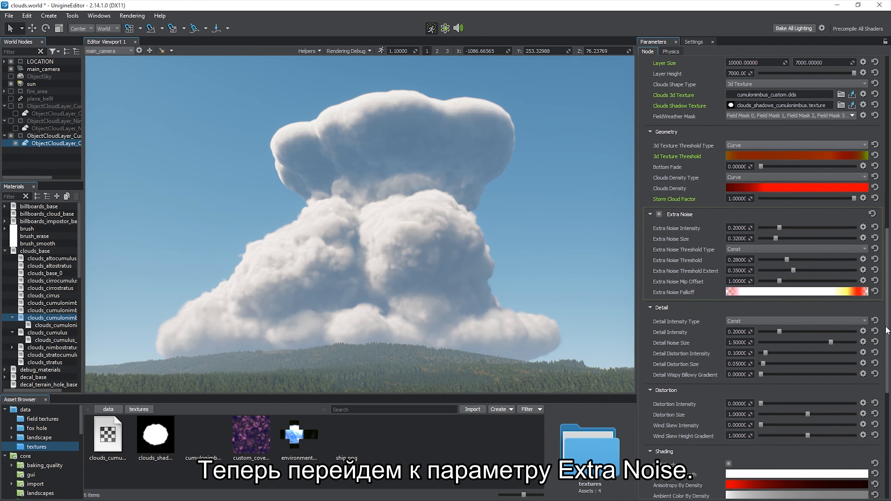
# - Toggle the cumulonimbus layer's Extra Noise off and on, and raise the Extra Noise Intensity to about 0.99
pyautogui.click(660, 215)
pyautogui.click(660, 215)
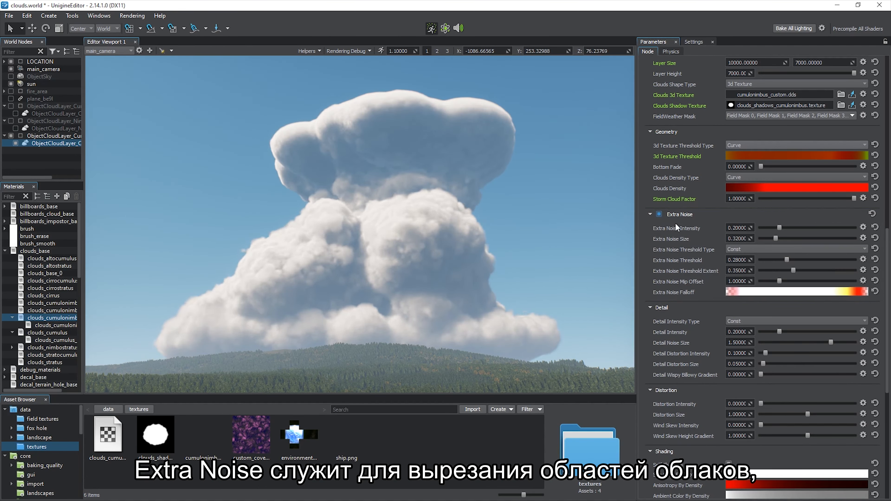
pyautogui.moveTo(780, 228); pyautogui.dragTo(786, 227)
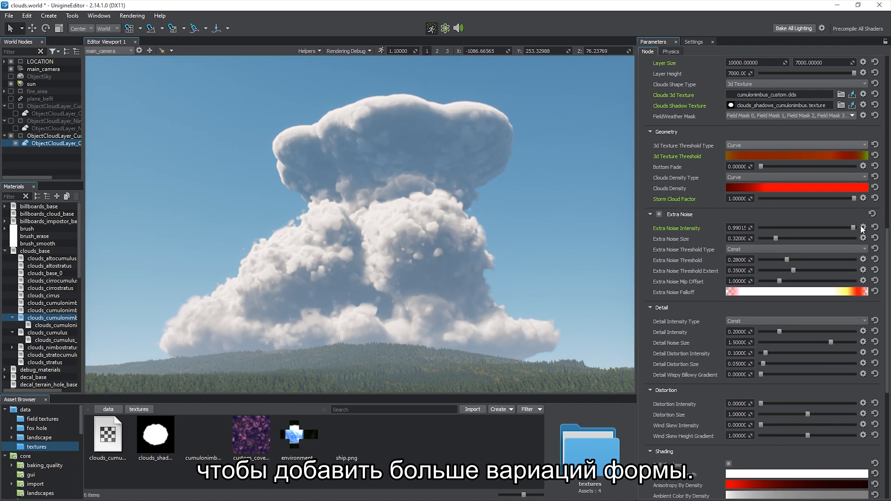
pyautogui.moveTo(863, 229); pyautogui.dragTo(779, 237)
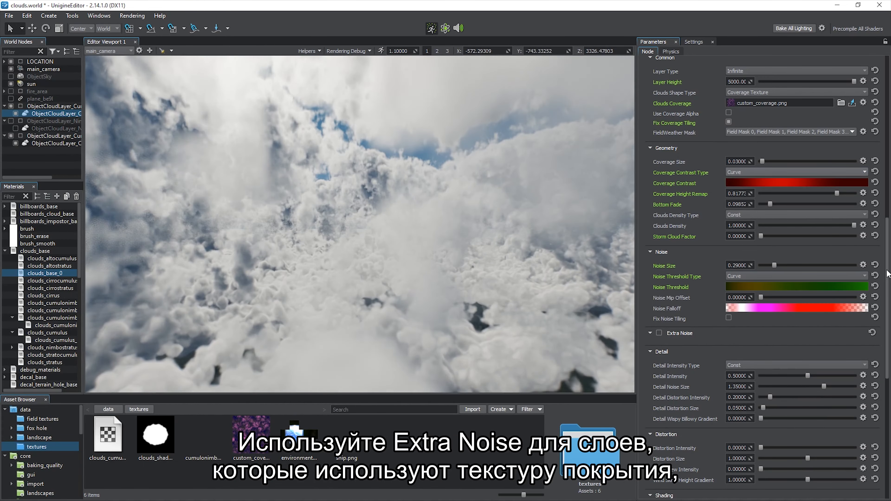
# - Enable Extra Noise on the cumulus layer with an intensity of about 0.06 and a size of about 0.2
pyautogui.moveTo(888, 272); pyautogui.dragTo(887, 294)
pyautogui.click(667, 273)
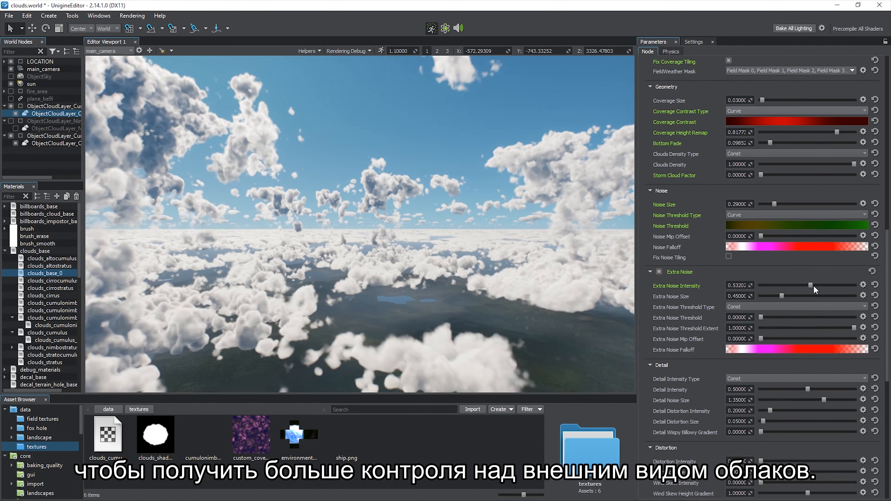
pyautogui.moveTo(773, 286); pyautogui.dragTo(767, 285)
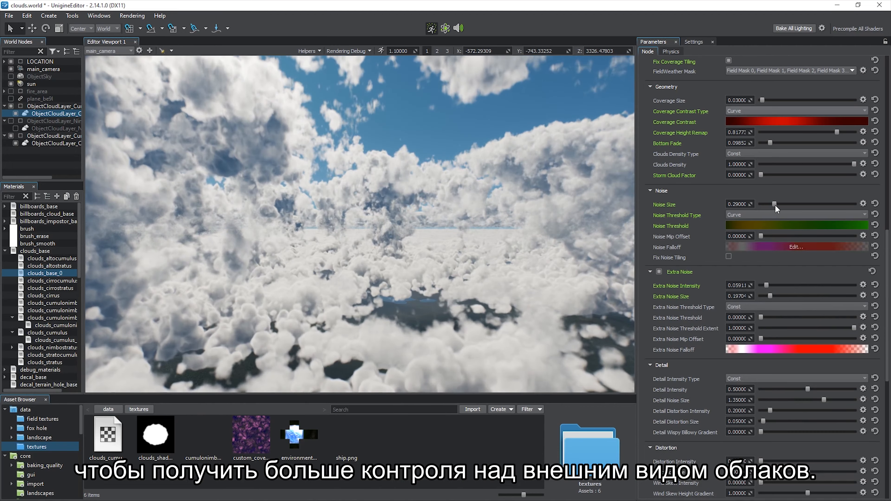
# - Set Noise Size to about 0.35, Noise Mip Offset to 5, Extra Noise Threshold to about 0.25 and its extent to about 0.14
pyautogui.moveTo(775, 205); pyautogui.dragTo(778, 204)
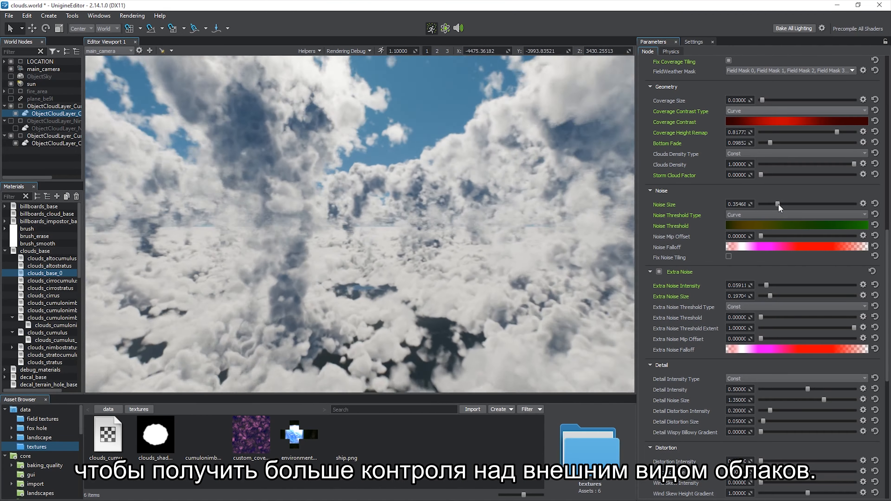
pyautogui.moveTo(761, 237); pyautogui.dragTo(856, 236)
pyautogui.moveTo(761, 317); pyautogui.dragTo(810, 317)
pyautogui.moveTo(854, 328); pyautogui.dragTo(822, 330)
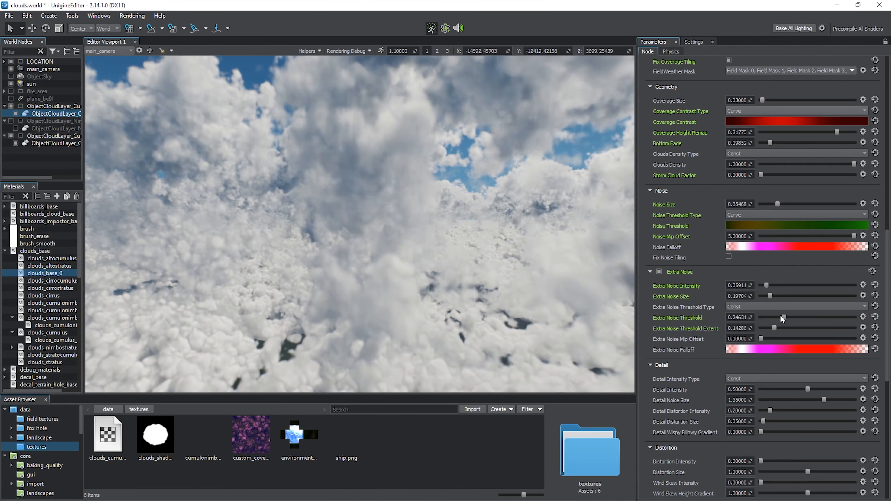
# - Disable Extra Noise on the cumulus layer and switch the Noise Threshold Type to Const
pyautogui.click(658, 272)
pyautogui.click(796, 215)
pyautogui.click(823, 228)
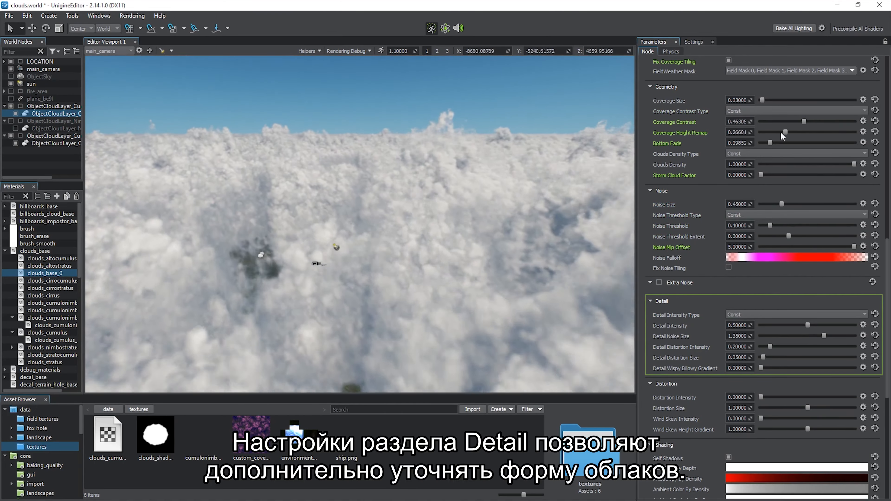
# - Set Coverage Height Remap to 0, Detail Intensity to about 0.71, Detail Noise and Distortion Size to about 0.17, and Detail Distortion Intensity to about 1.24
pyautogui.moveTo(780, 132); pyautogui.dragTo(754, 132)
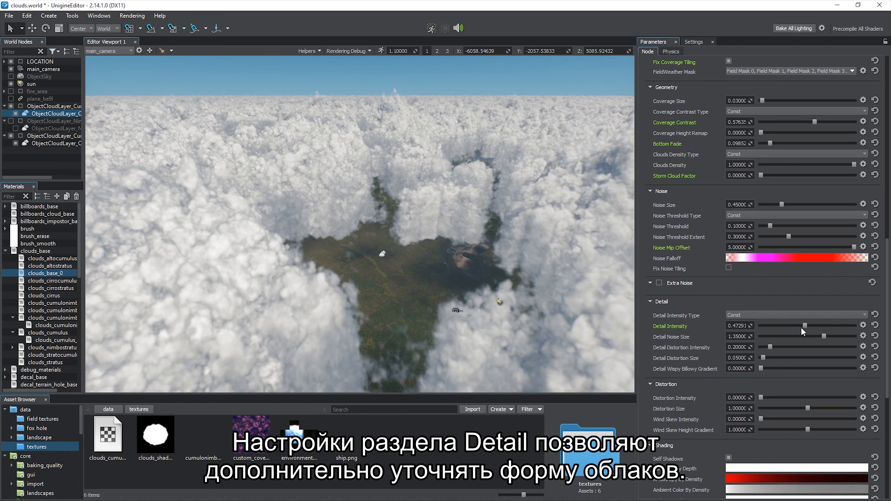
pyautogui.moveTo(769, 326); pyautogui.dragTo(770, 356)
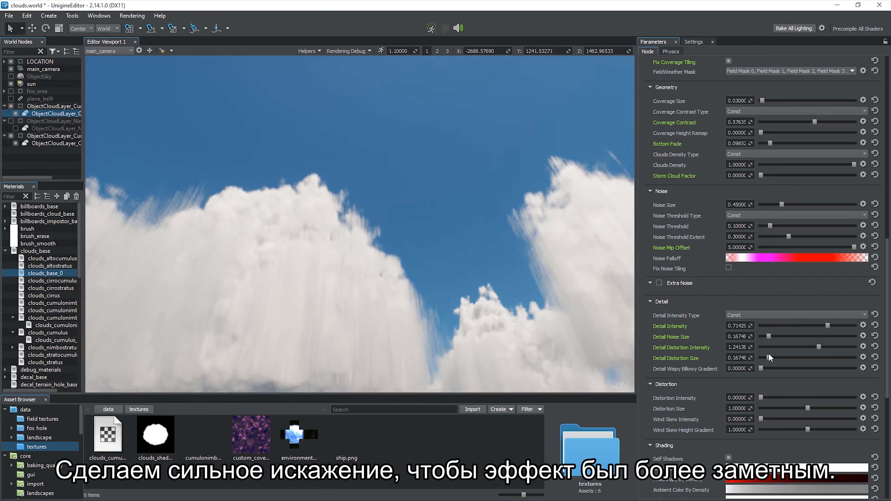
# - Set Detail Distortion to 3D Texture in the clouds render settings
pyautogui.click(694, 42)
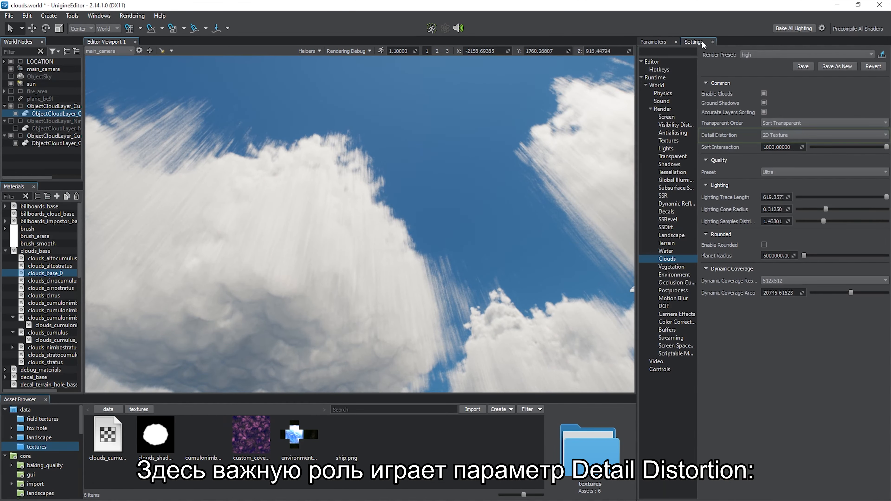
pyautogui.click(800, 136)
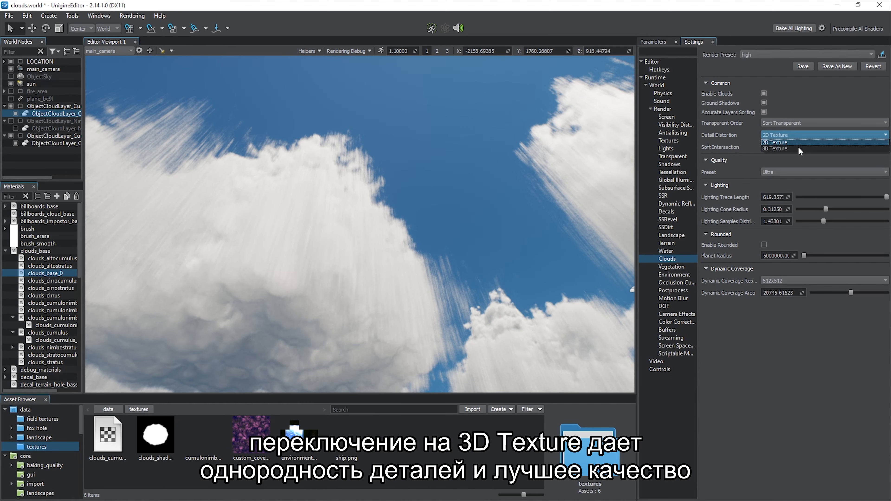
pyautogui.click(798, 146)
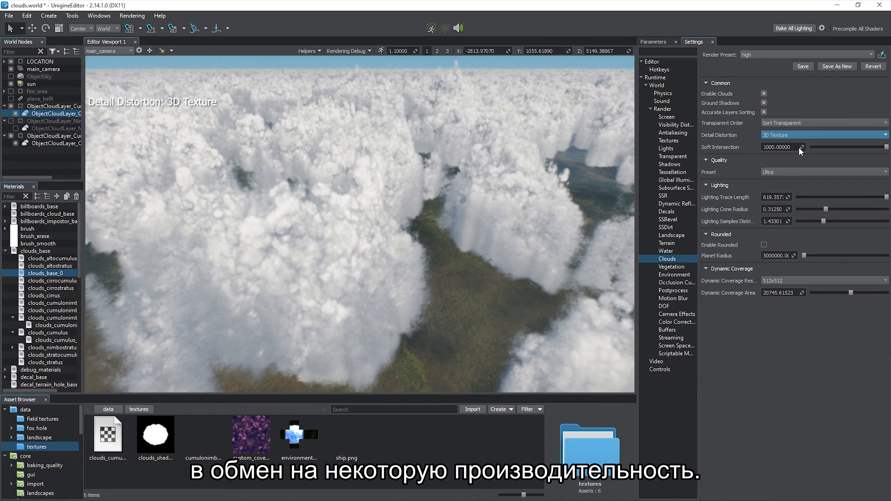
# - Set the cumulus layer's Detail Distortion Intensity to about 0.05, Detail Noise Size to about 1.05 and Detail Wispy Billowy Gradient to 1
pyautogui.click(658, 42)
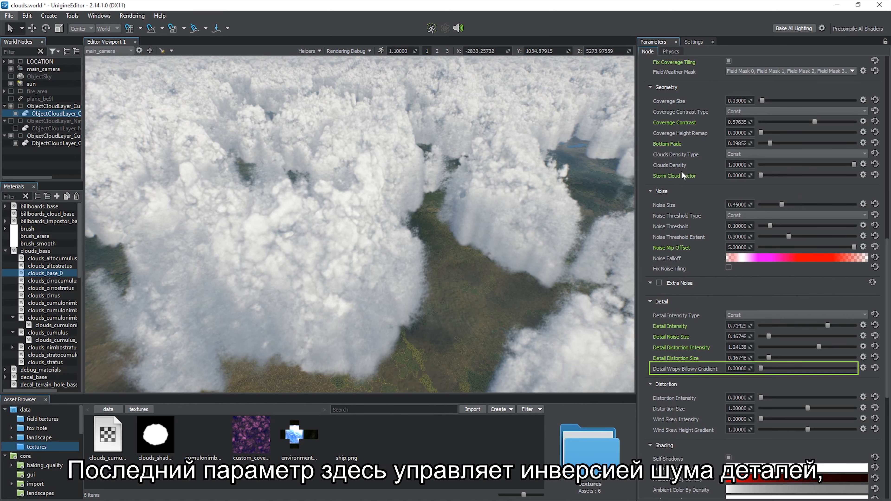
pyautogui.click(763, 347)
pyautogui.moveTo(771, 335); pyautogui.dragTo(810, 337)
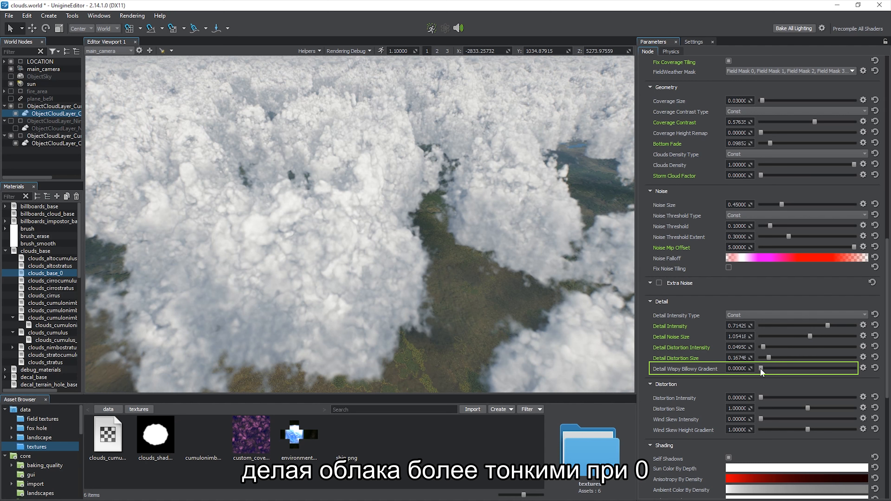
pyautogui.moveTo(760, 368); pyautogui.dragTo(849, 370)
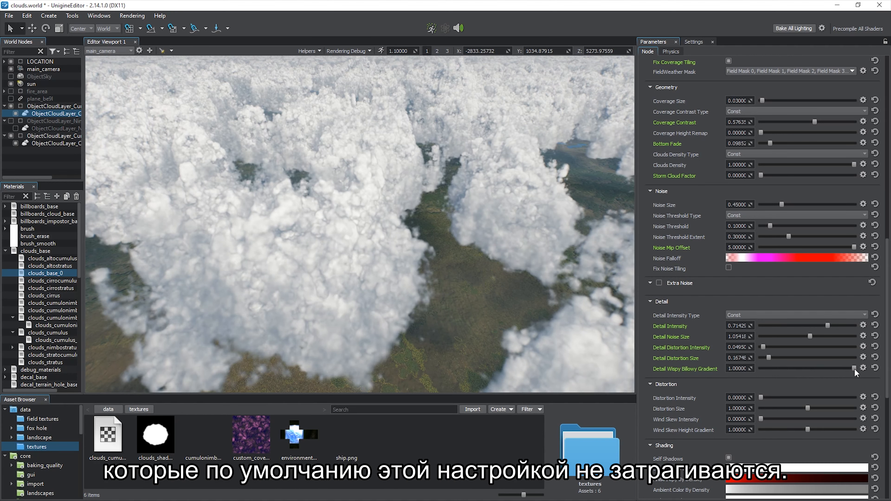
# - Reset all changed Detail parameters of the cumulus layer to their defaults
pyautogui.click(875, 369)
pyautogui.click(875, 357)
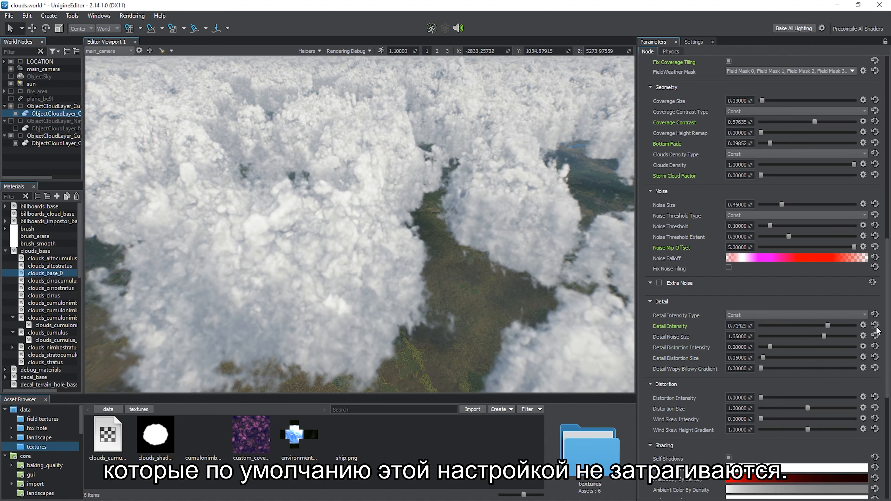
pyautogui.scroll(-10, 881, 386)
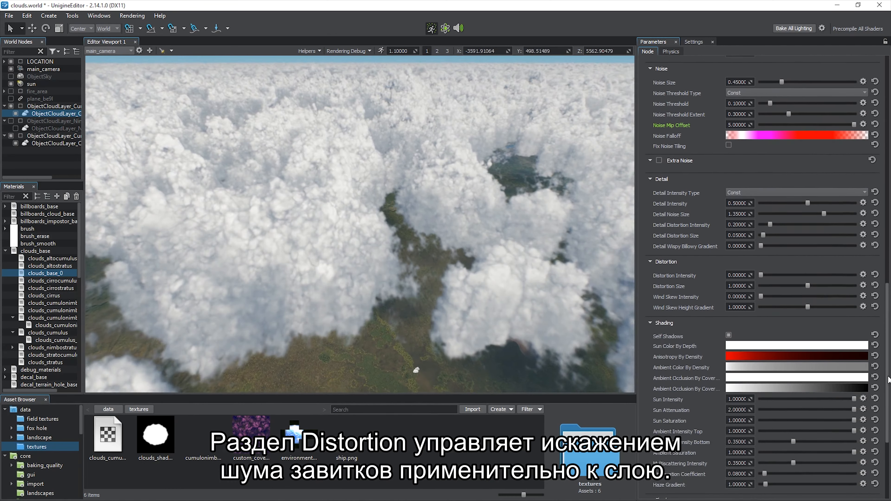
# - Set the cumulus layer's Distortion Intensity to about 0.25 and Distortion Size to about 0.41
pyautogui.scroll(-1, 877, 351)
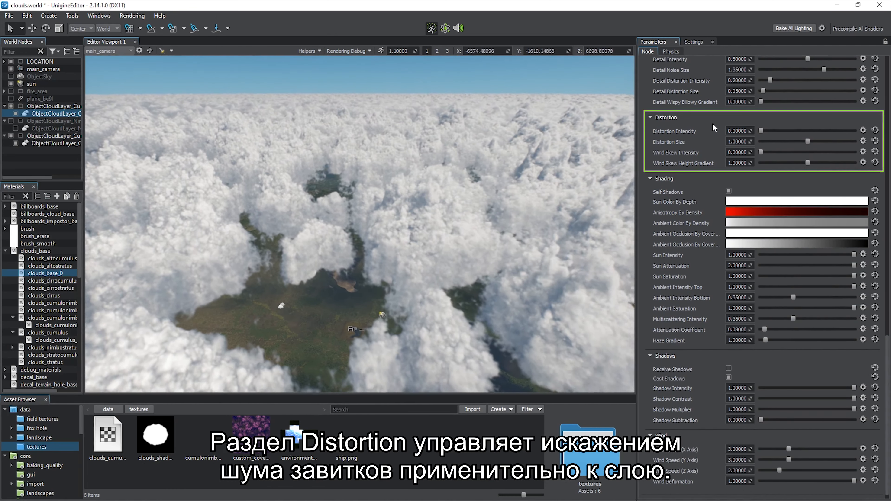
pyautogui.moveTo(762, 131)
pyautogui.mouseDown()
pyautogui.moveTo(790, 130)
pyautogui.moveTo(779, 132)
pyautogui.mouseUp()
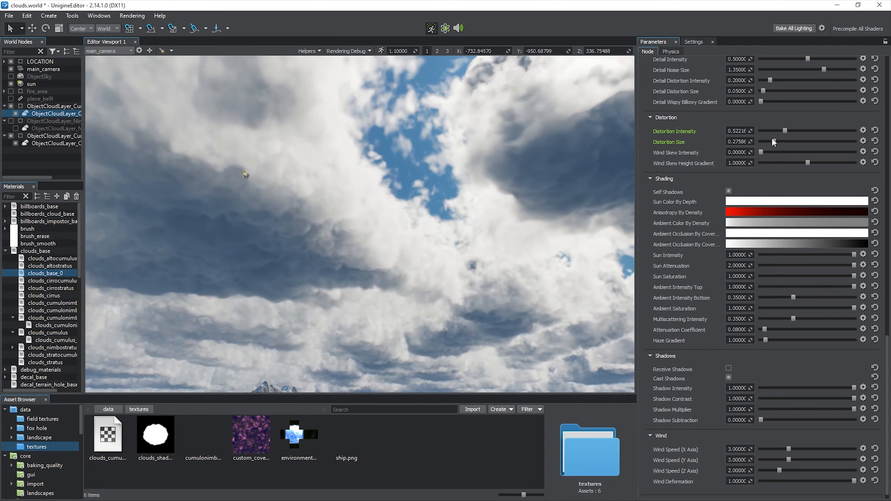
pyautogui.moveTo(773, 141)
pyautogui.mouseDown()
pyautogui.moveTo(831, 142)
pyautogui.moveTo(781, 129)
pyautogui.moveTo(804, 141)
pyautogui.moveTo(780, 142)
pyautogui.mouseUp()
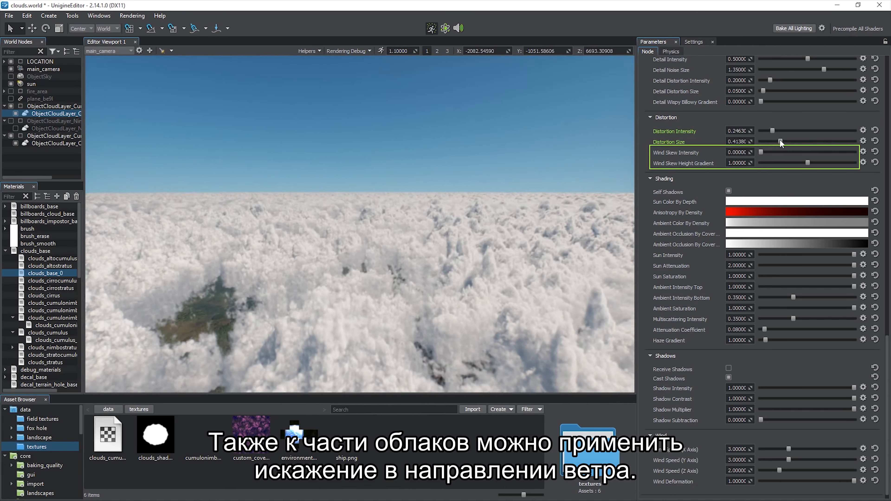
# - Try raising Wind Skew Intensity with Wind Skew Height Gradient at about 1.36, and restore all Distortion parameters to their defaults
pyautogui.moveTo(762, 153); pyautogui.dragTo(824, 163)
pyautogui.moveTo(810, 152); pyautogui.dragTo(759, 131)
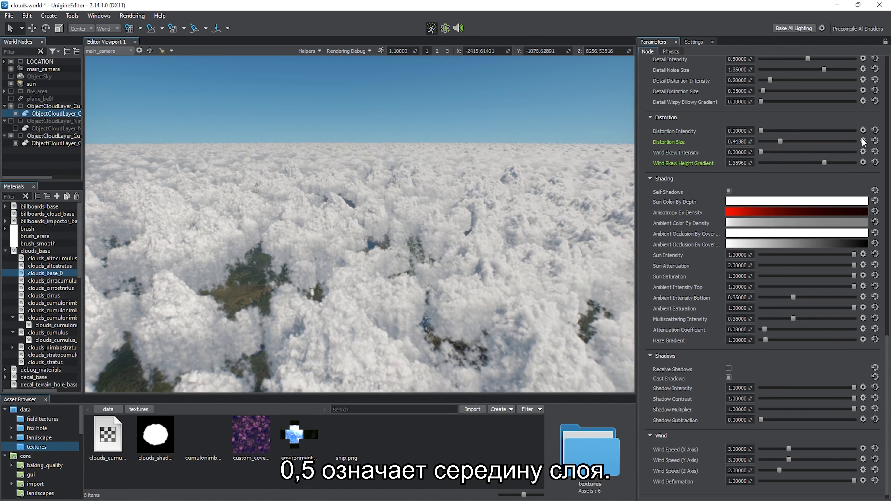
pyautogui.click(875, 163)
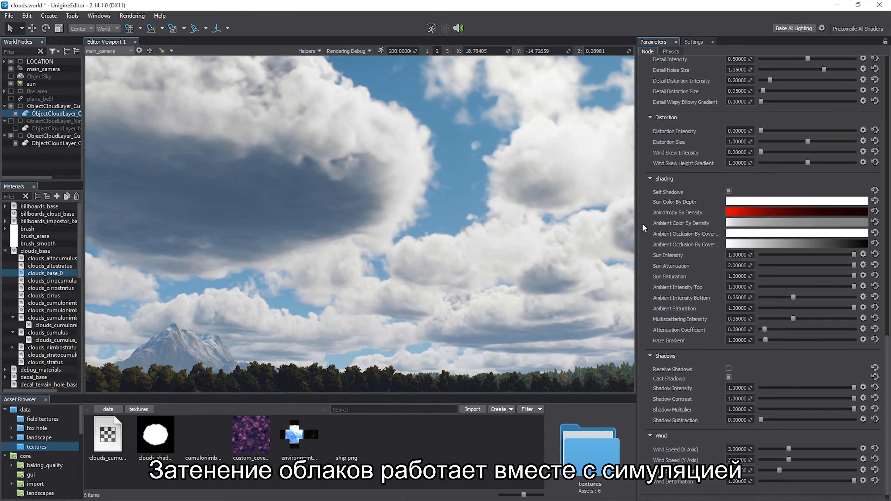
# - Move the sun node to the camera and rotate it to a low angle for warm sunset lighting
pyautogui.rightClick(54, 89)
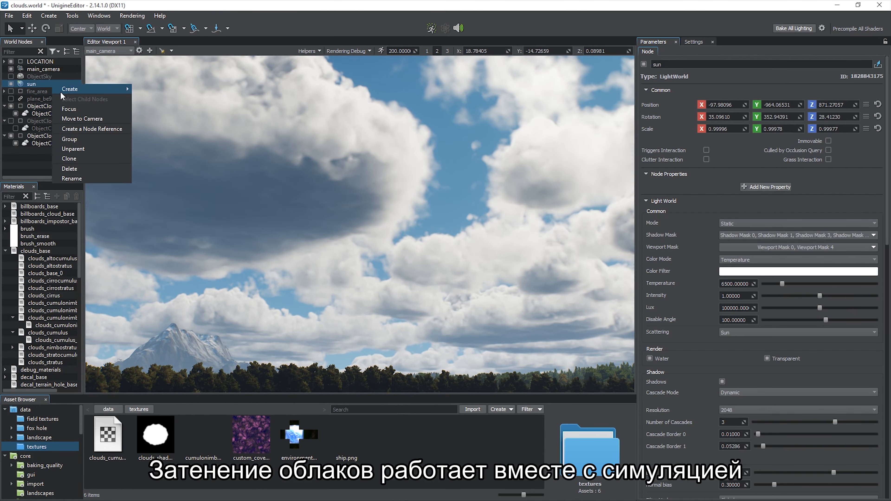
pyautogui.click(74, 117)
pyautogui.moveTo(325, 217); pyautogui.dragTo(380, 171)
pyautogui.press('q')
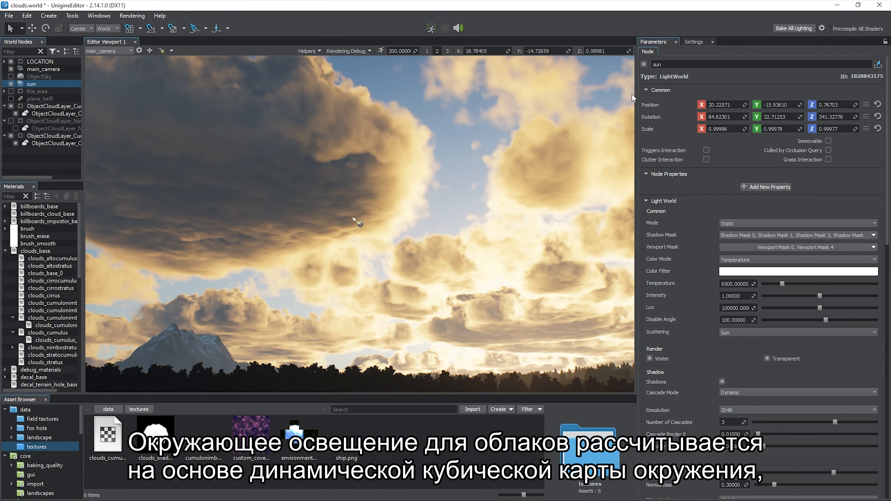
# - Assign environment_texture.hdr as the Environment texture of Preset 0 in the render settings
pyautogui.click(694, 42)
pyautogui.click(674, 275)
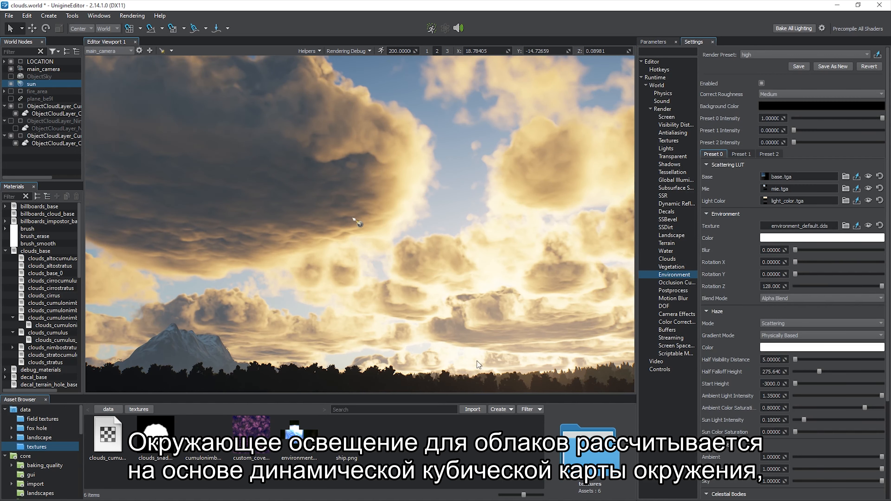
pyautogui.moveTo(716, 274); pyautogui.dragTo(800, 225)
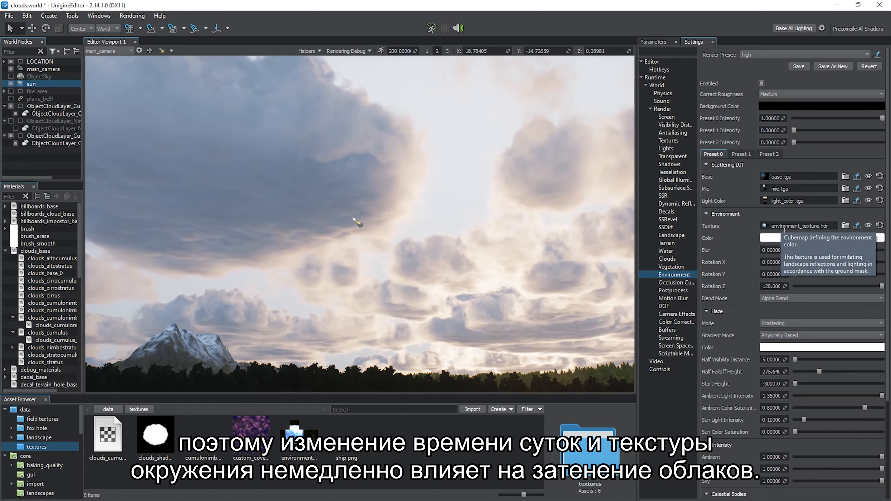
# - Rotate the sun to a high daytime angle and reset the Environment texture to its default
pyautogui.press('e')
pyautogui.moveTo(361, 239); pyautogui.dragTo(347, 295)
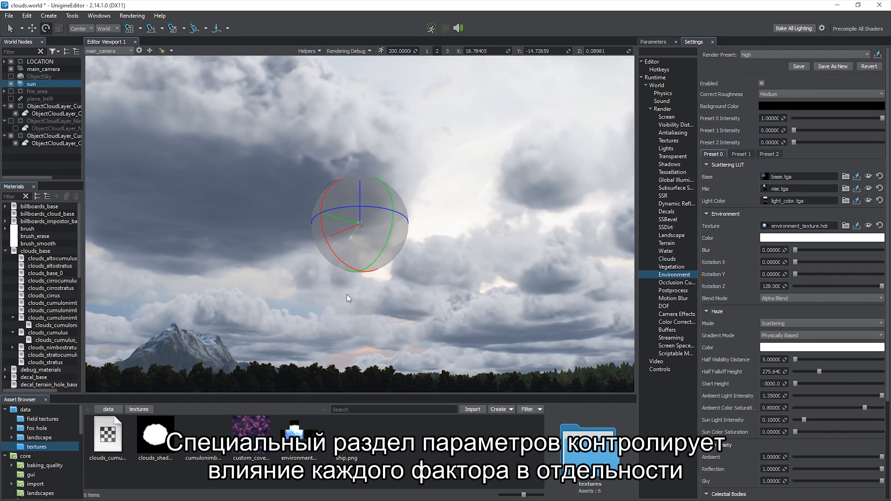
pyautogui.press('q')
pyautogui.click(879, 225)
# - Turn Self Shadows off and on again for the first cumulus cloud layer
pyautogui.click(661, 43)
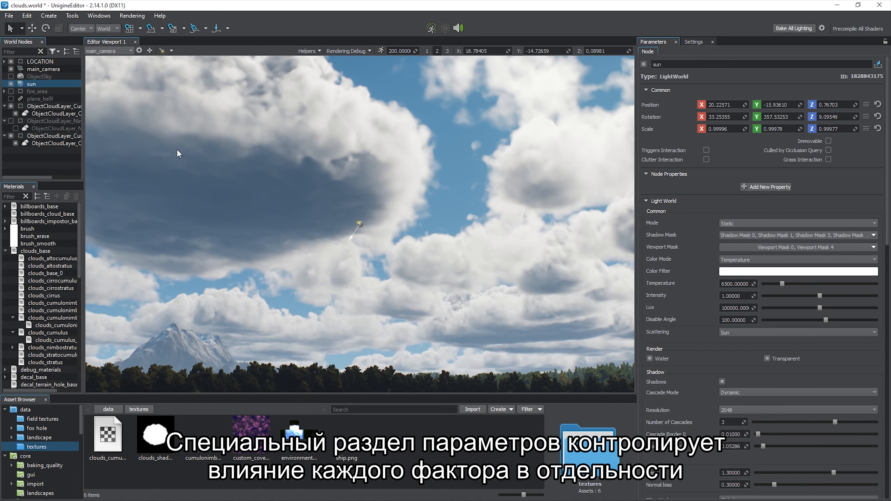
pyautogui.click(65, 114)
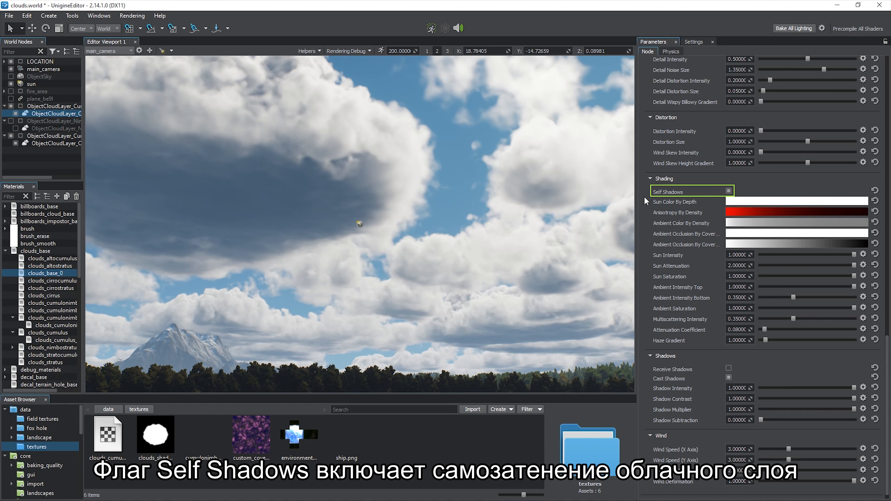
pyautogui.click(729, 191)
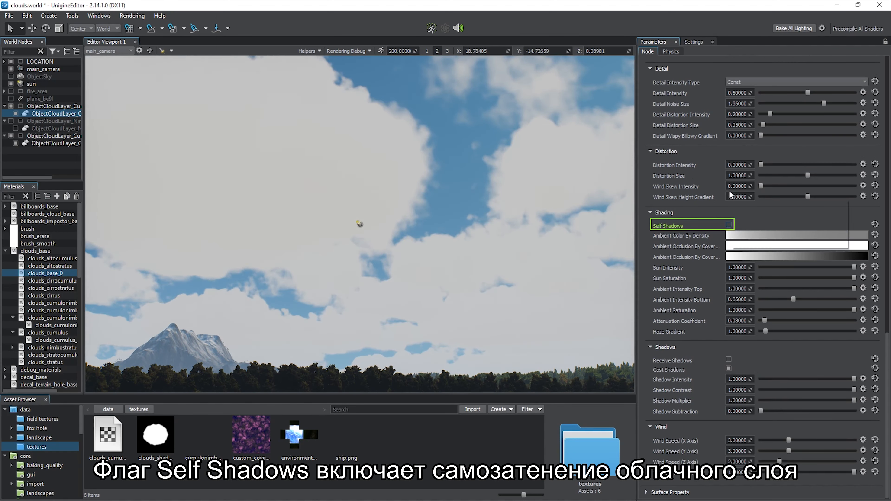
pyautogui.click(729, 226)
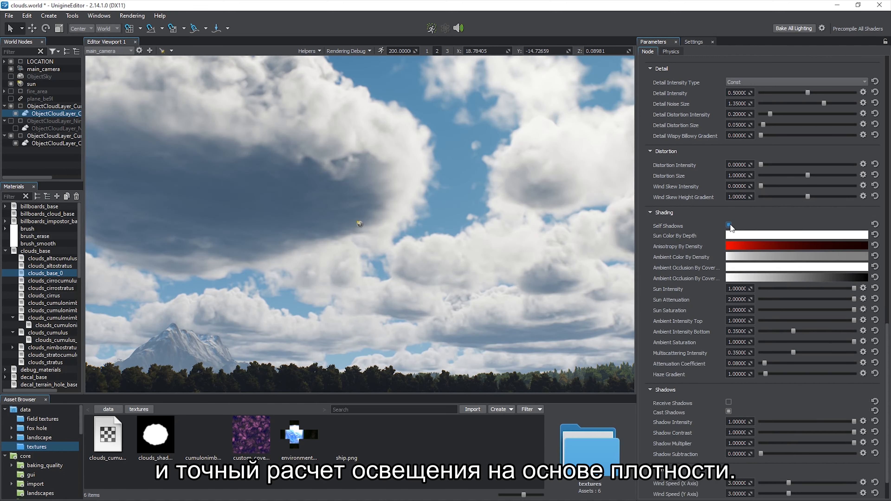
# - Try lowering the blue end key and setting the green start key to 0.22 in the Sun Color By Depth curve, and revert it
pyautogui.click(790, 245)
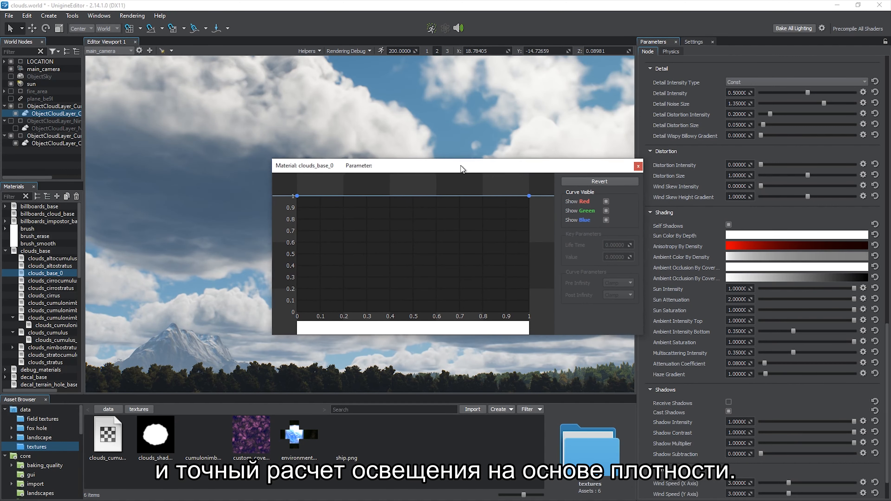
pyautogui.moveTo(461, 169); pyautogui.dragTo(697, 150)
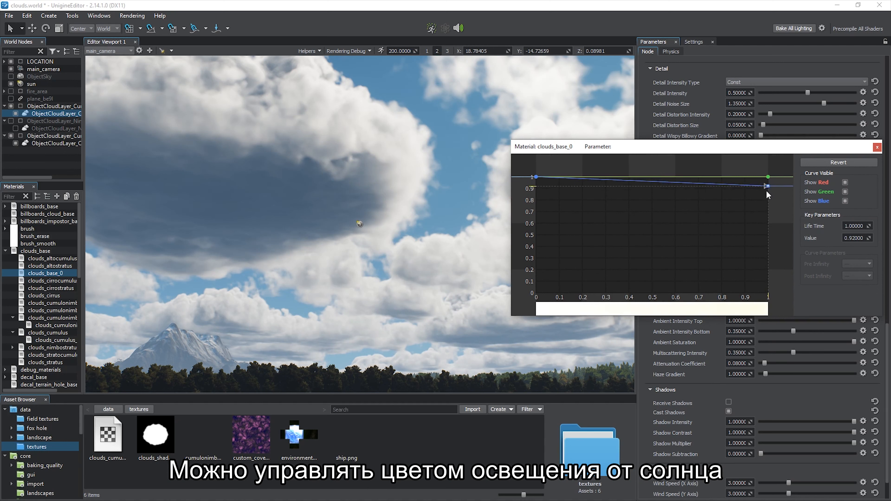
pyautogui.moveTo(766, 192); pyautogui.dragTo(766, 233)
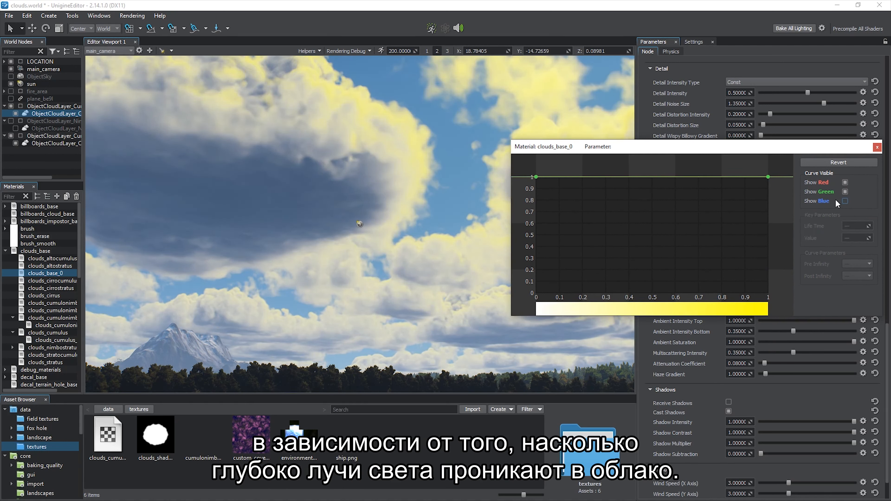
pyautogui.moveTo(537, 177)
pyautogui.mouseDown()
pyautogui.moveTo(542, 267)
pyautogui.moveTo(593, 252)
pyautogui.moveTo(544, 188)
pyautogui.mouseUp()
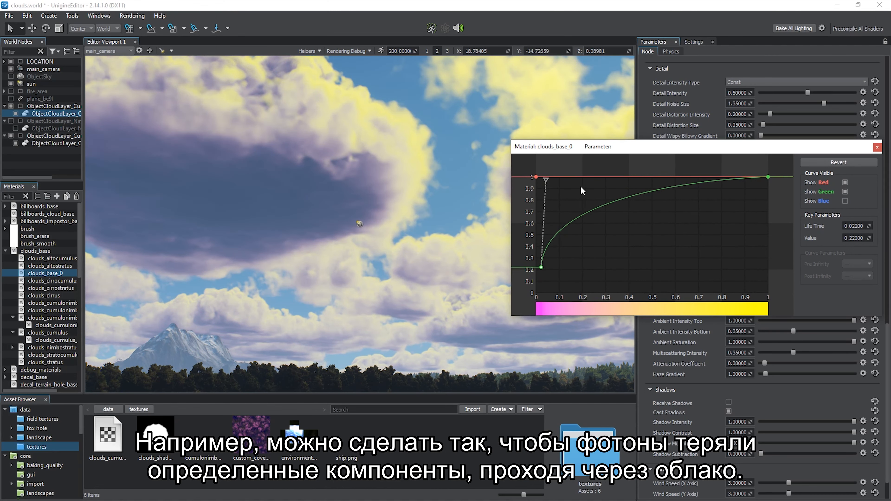
pyautogui.click(814, 164)
pyautogui.click(877, 148)
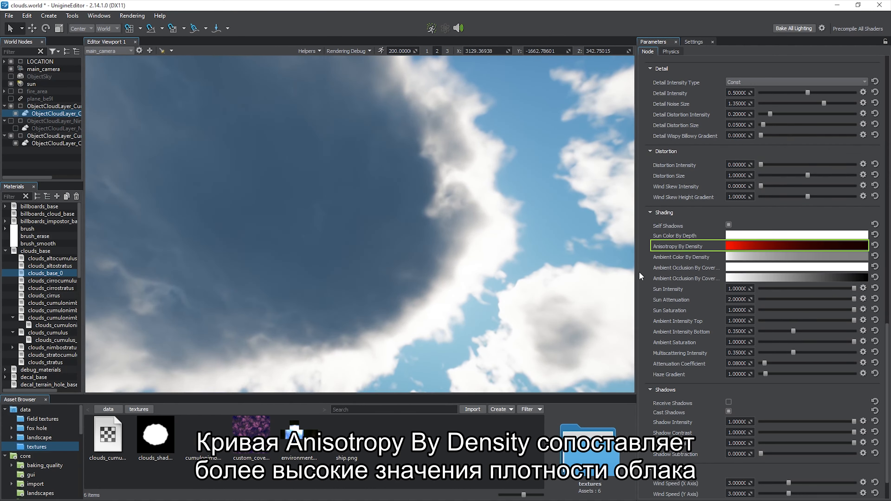
# - Try the Anisotropy By Density curve with its start key at 0.92 and its end key at about 0.03
pyautogui.click(729, 246)
pyautogui.moveTo(598, 163); pyautogui.dragTo(846, 155)
pyautogui.moveTo(764, 288)
pyautogui.mouseDown()
pyautogui.moveTo(763, 196)
pyautogui.moveTo(762, 296)
pyautogui.mouseUp()
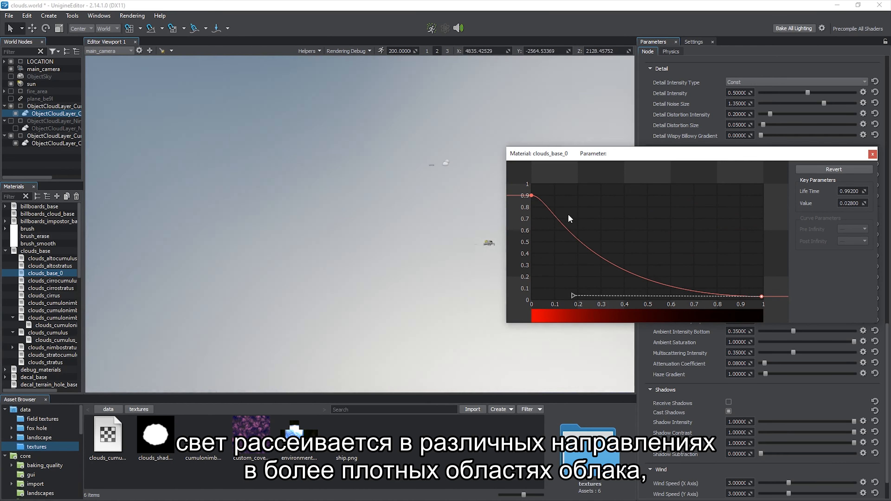
pyautogui.moveTo(532, 196)
pyautogui.mouseDown()
pyautogui.moveTo(535, 296)
pyautogui.moveTo(535, 193)
pyautogui.mouseUp()
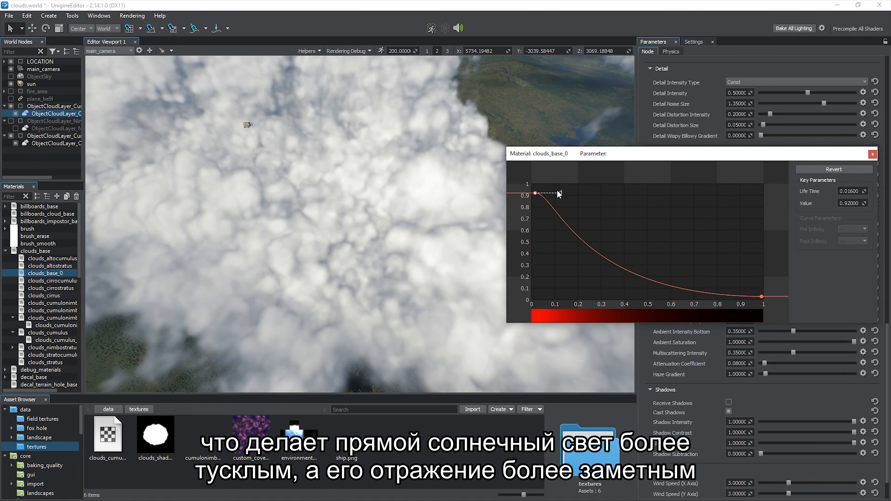
pyautogui.click(873, 154)
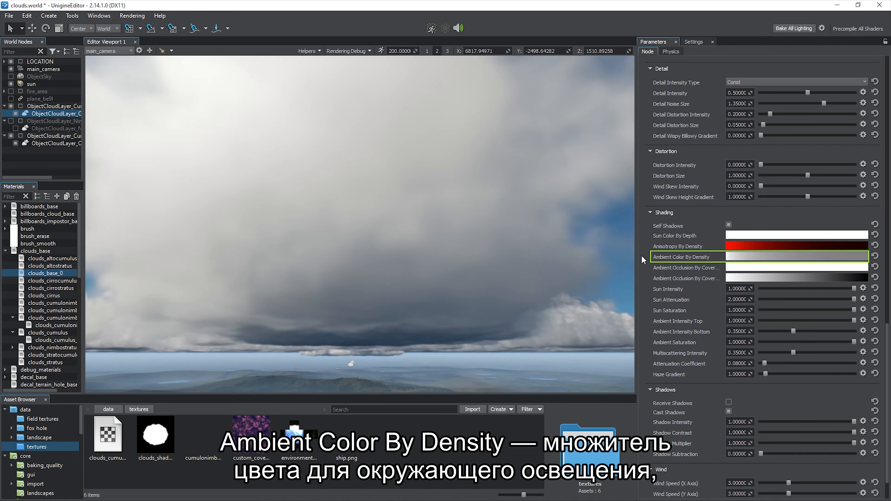
# - Try lowering the blue end key to about 0.01 and reshaping the blue curve of Ambient Color By Density
pyautogui.click(730, 257)
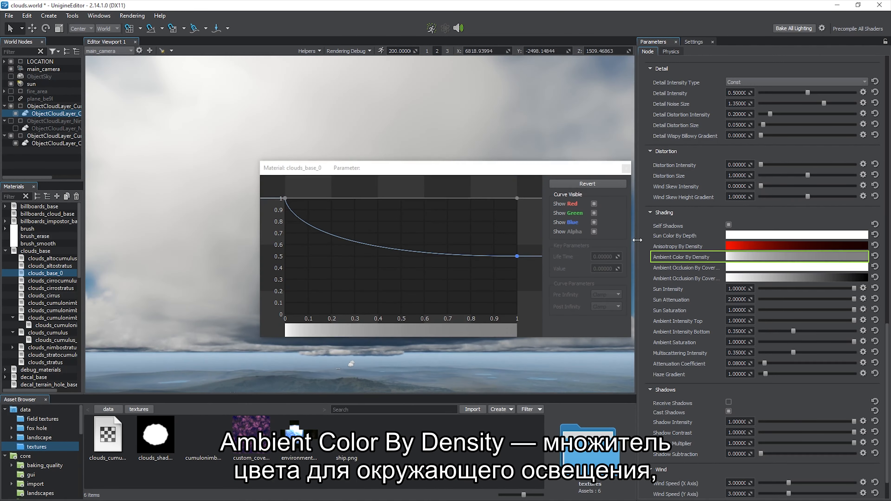
pyautogui.moveTo(563, 169); pyautogui.dragTo(813, 144)
pyautogui.moveTo(769, 223); pyautogui.dragTo(766, 284)
pyautogui.moveTo(538, 285); pyautogui.dragTo(629, 255)
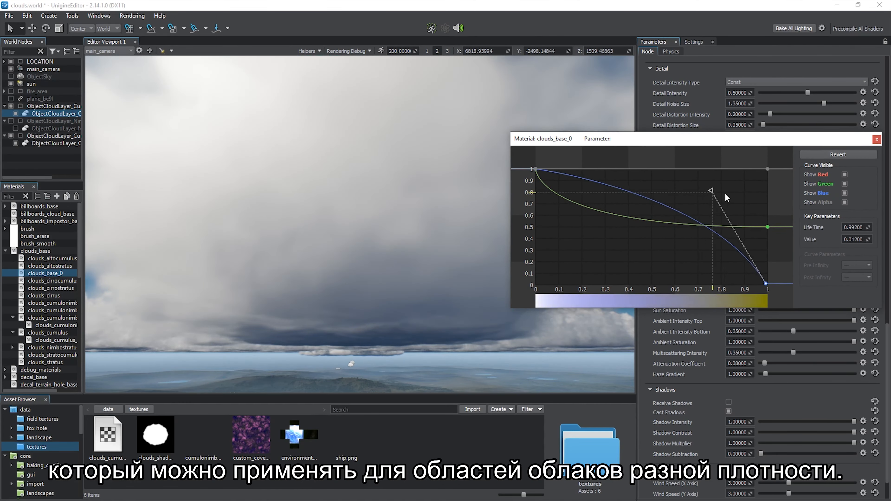
pyautogui.moveTo(536, 216); pyautogui.dragTo(597, 175)
pyautogui.click(876, 139)
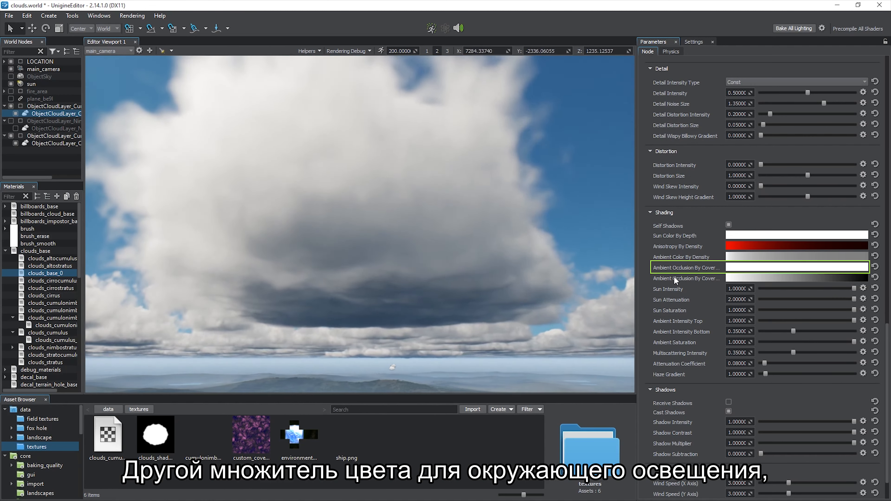
# - Try lowering the blue end key and a start key of the first Ambient Occlusion By Coverage curve
pyautogui.click(744, 269)
pyautogui.moveTo(563, 168); pyautogui.dragTo(814, 69)
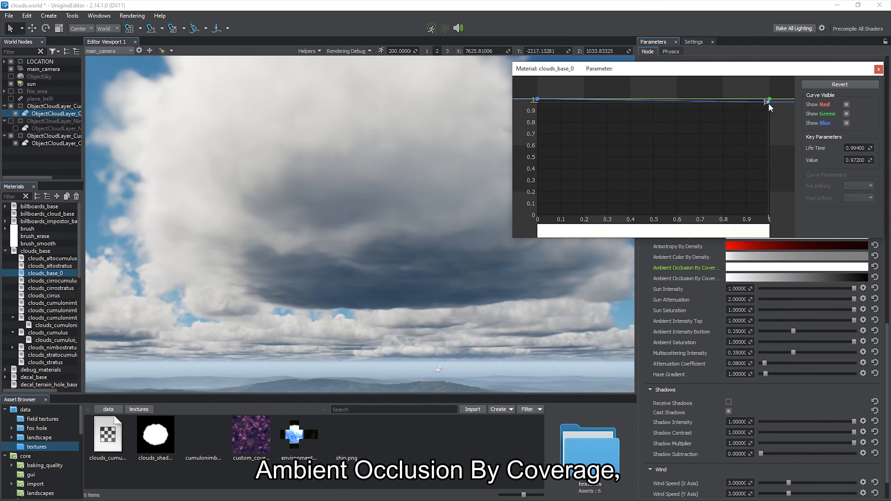
pyautogui.moveTo(767, 102); pyautogui.dragTo(765, 184)
pyautogui.moveTo(538, 99); pyautogui.dragTo(545, 187)
pyautogui.moveTo(547, 187); pyautogui.dragTo(573, 117)
pyautogui.moveTo(539, 100); pyautogui.dragTo(840, 264)
# - Try reshaping the end of the second Ambient Occlusion By Coverage curve and close both curve editors
pyautogui.click(741, 278)
pyautogui.moveTo(768, 405); pyautogui.dragTo(769, 296)
pyautogui.moveTo(753, 387); pyautogui.dragTo(768, 404)
pyautogui.click(877, 260)
pyautogui.click(880, 72)
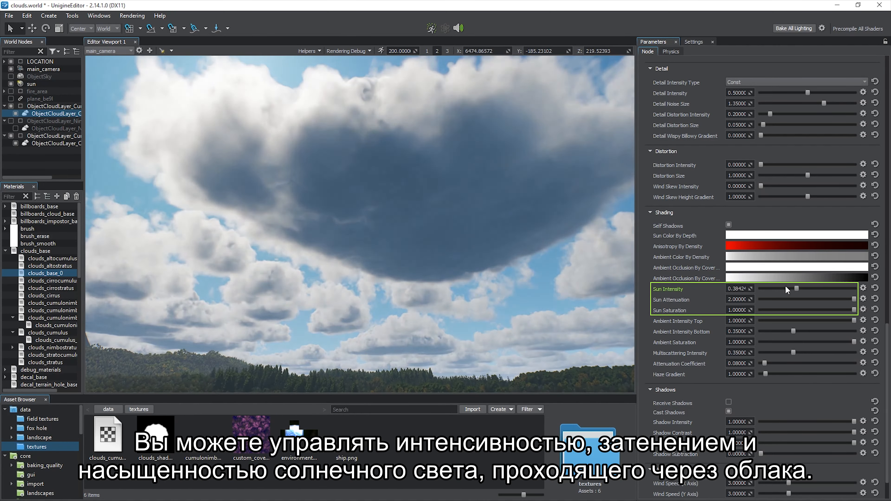
# - Try varying the sun shading parameters, Ambient Intensity Bottom at about 0.31, Ambient Intensity Top and Ambient Saturation at about 0.50, restoring their defaults
pyautogui.moveTo(853, 299)
pyautogui.mouseDown()
pyautogui.moveTo(789, 299)
pyautogui.moveTo(860, 300)
pyautogui.mouseUp()
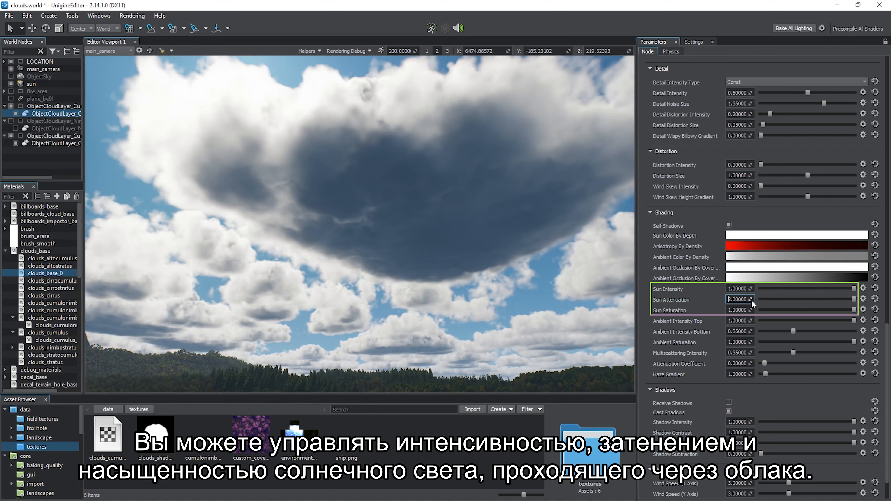
pyautogui.moveTo(751, 299); pyautogui.dragTo(854, 308)
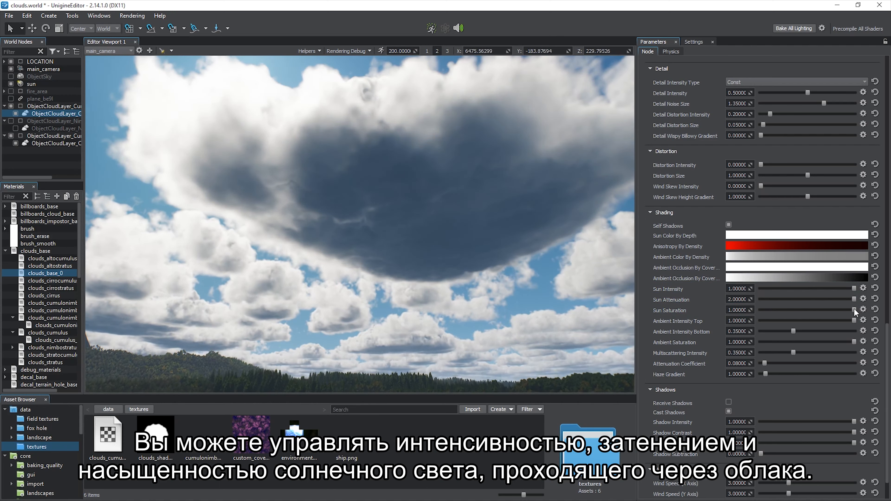
pyautogui.moveTo(792, 331)
pyautogui.mouseDown()
pyautogui.moveTo(776, 333)
pyautogui.moveTo(853, 334)
pyautogui.moveTo(788, 333)
pyautogui.mouseUp()
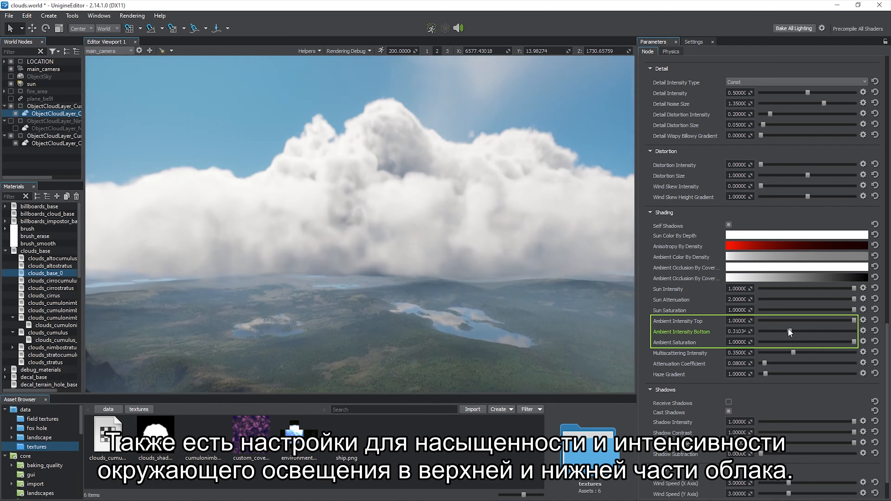
pyautogui.moveTo(854, 321); pyautogui.dragTo(834, 321)
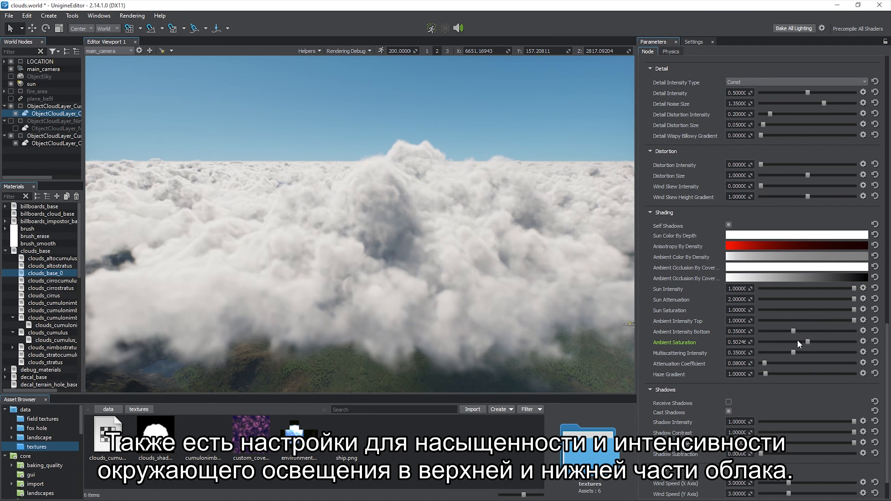
pyautogui.moveTo(849, 343); pyautogui.dragTo(853, 341)
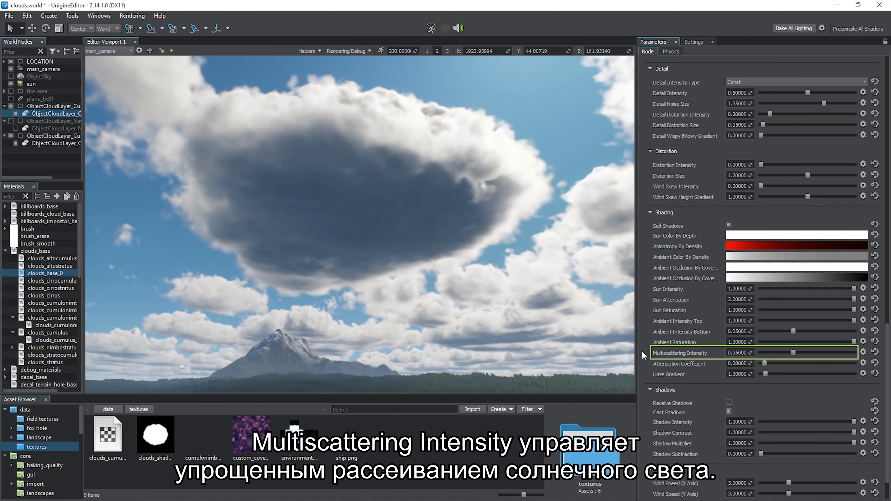
# - Try a much higher Multiscattering Intensity and a different Attenuation Coefficient, and reset both to their defaults
pyautogui.moveTo(793, 353)
pyautogui.mouseDown()
pyautogui.moveTo(858, 352)
pyautogui.moveTo(762, 356)
pyautogui.moveTo(853, 351)
pyautogui.mouseUp()
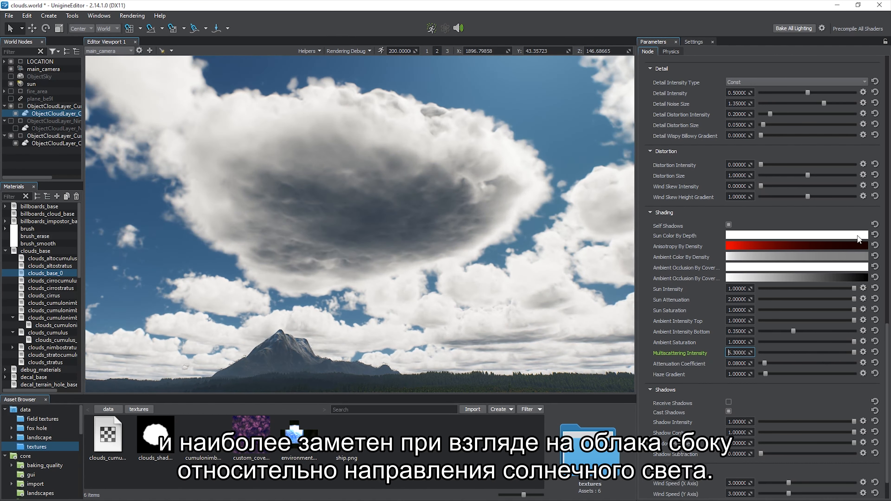
pyautogui.click(875, 352)
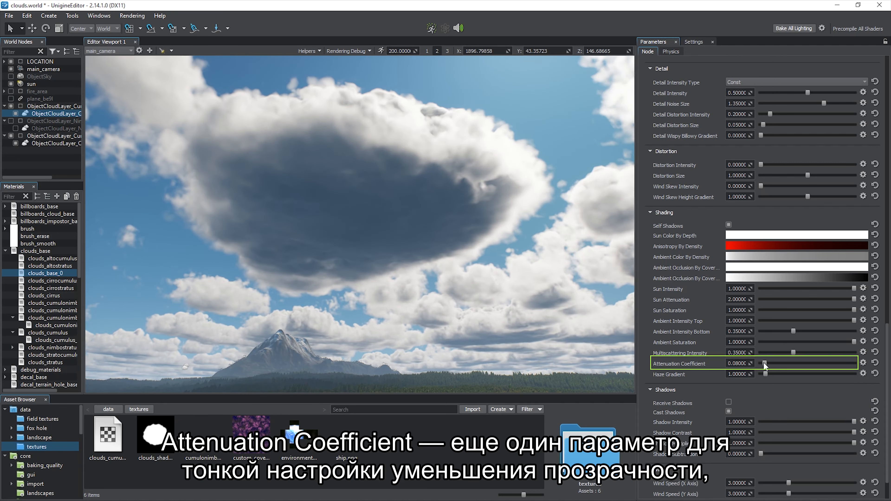
pyautogui.moveTo(764, 363)
pyautogui.mouseDown()
pyautogui.moveTo(843, 357)
pyautogui.moveTo(761, 363)
pyautogui.moveTo(770, 374)
pyautogui.moveTo(835, 371)
pyautogui.moveTo(765, 372)
pyautogui.mouseUp()
pyautogui.click(875, 363)
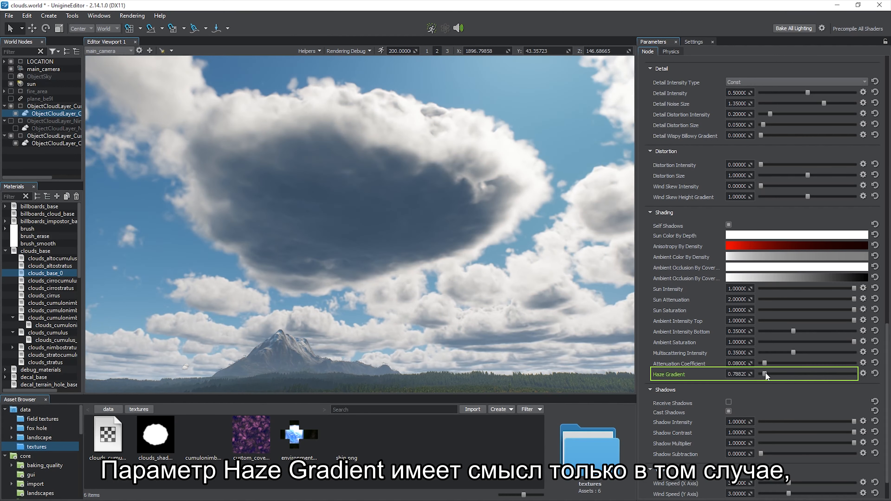
# - Try the Short Distance Range haze Gradient Mode with a varied cloud Haze Gradient, and restore both original settings
pyautogui.click(704, 43)
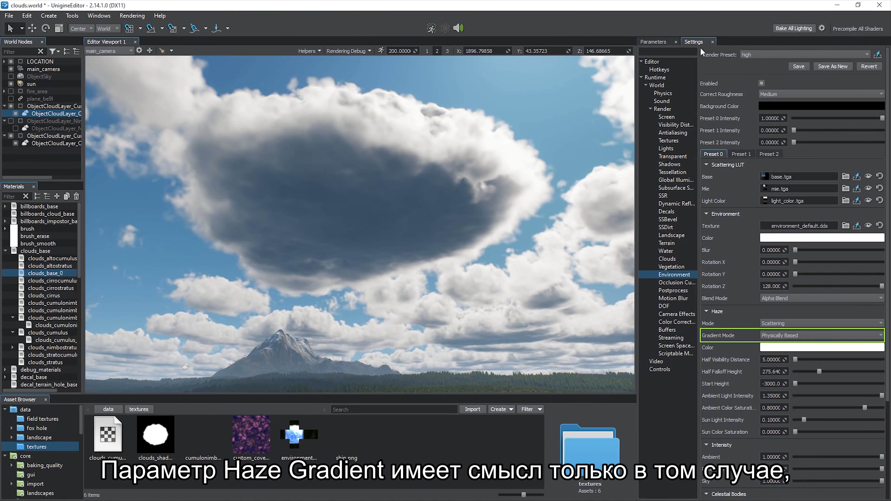
pyautogui.click(842, 336)
pyautogui.click(835, 347)
pyautogui.click(666, 42)
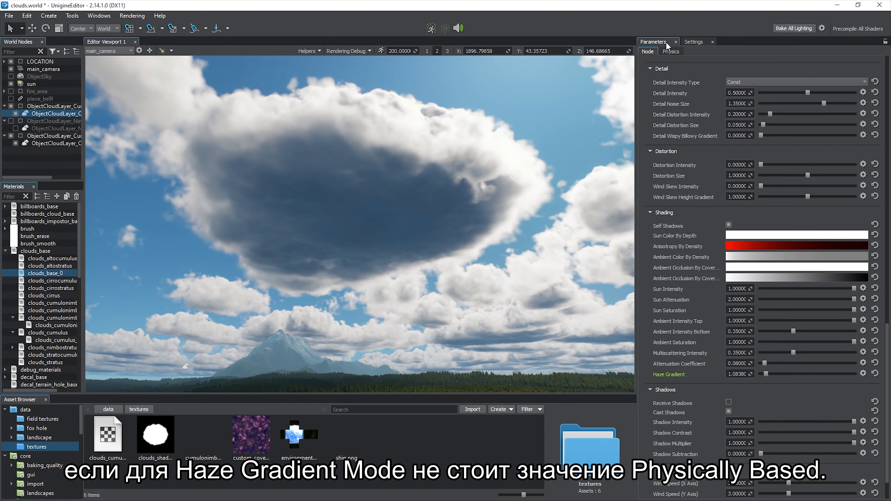
pyautogui.moveTo(766, 374)
pyautogui.mouseDown()
pyautogui.moveTo(851, 376)
pyautogui.moveTo(762, 377)
pyautogui.mouseUp()
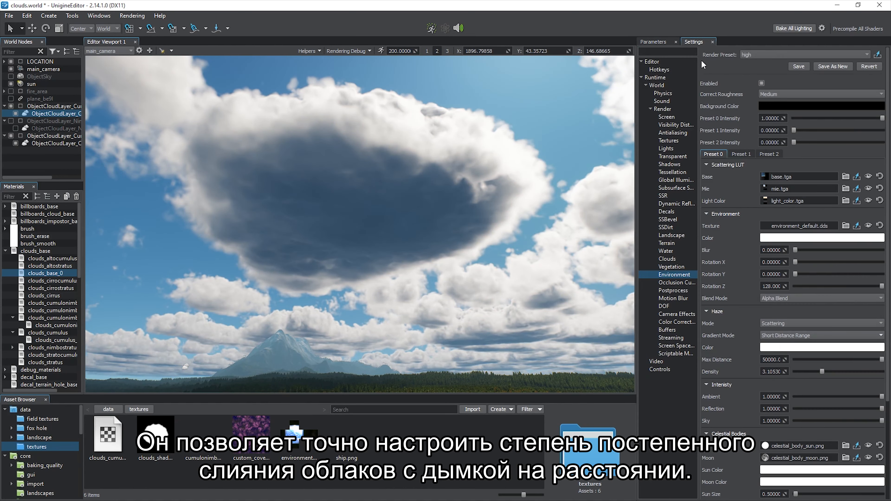
pyautogui.click(821, 335)
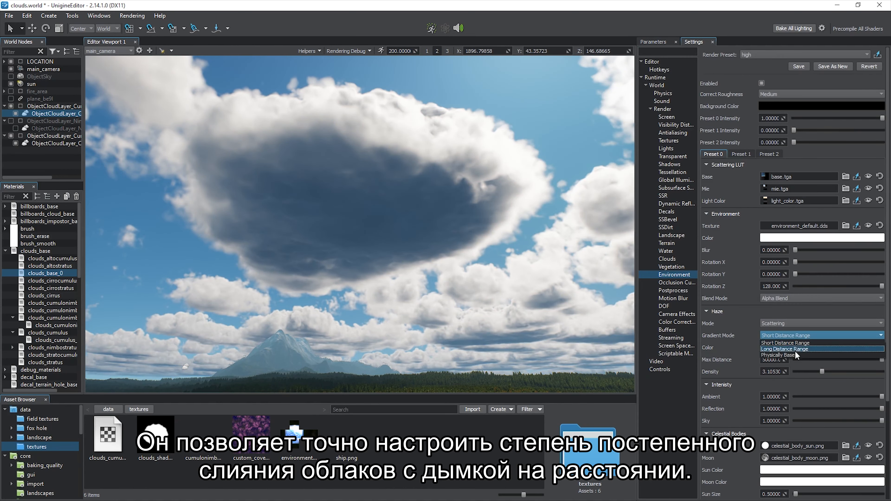
pyautogui.click(795, 351)
pyautogui.click(653, 41)
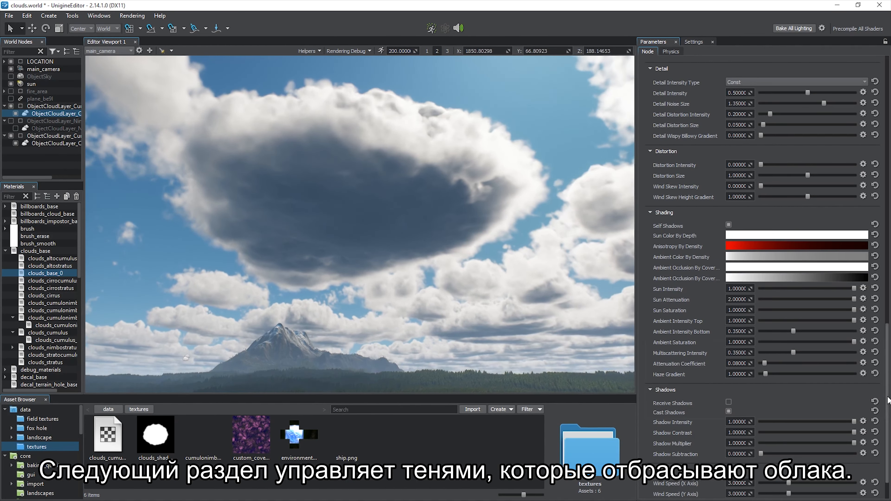
# - Try turning Cast Shadows off for the selected cloud layer's material and turn it on again
pyautogui.scroll(-3, 645, 371)
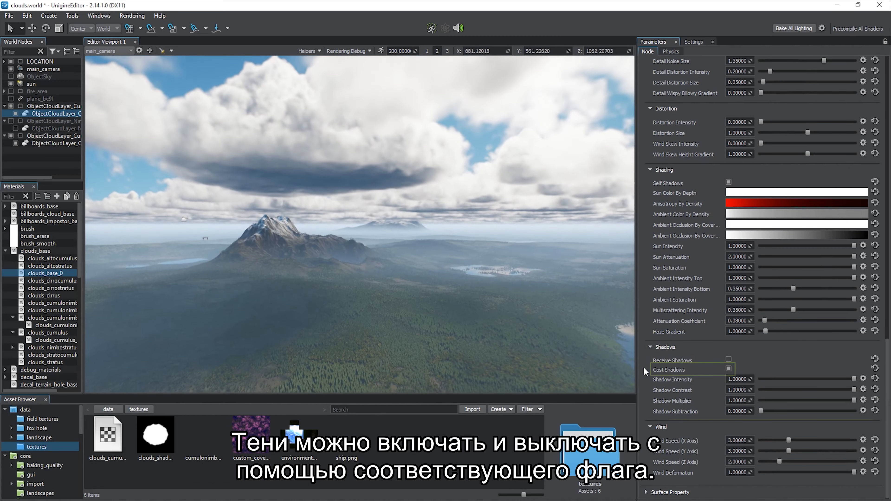
pyautogui.click(729, 369)
pyautogui.click(729, 370)
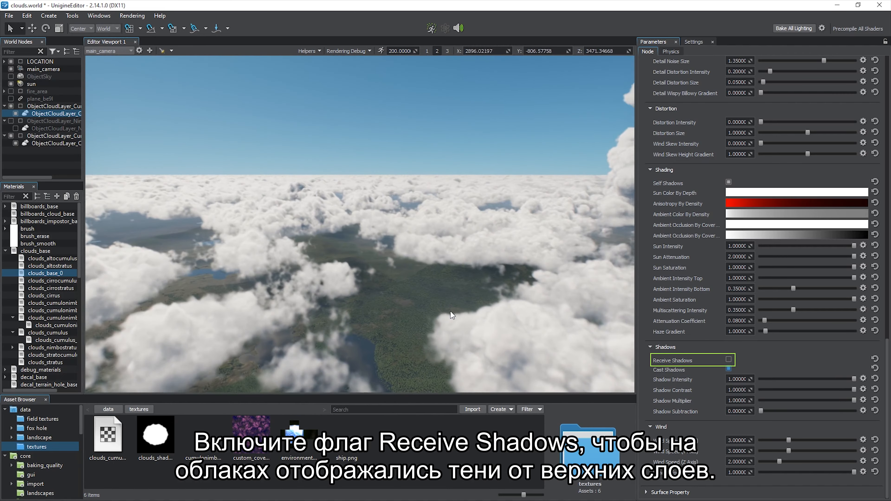
# - Show the hidden nimbostratus cloud layer and enable Receive Shadows on the selected cloud material
pyautogui.click(11, 121)
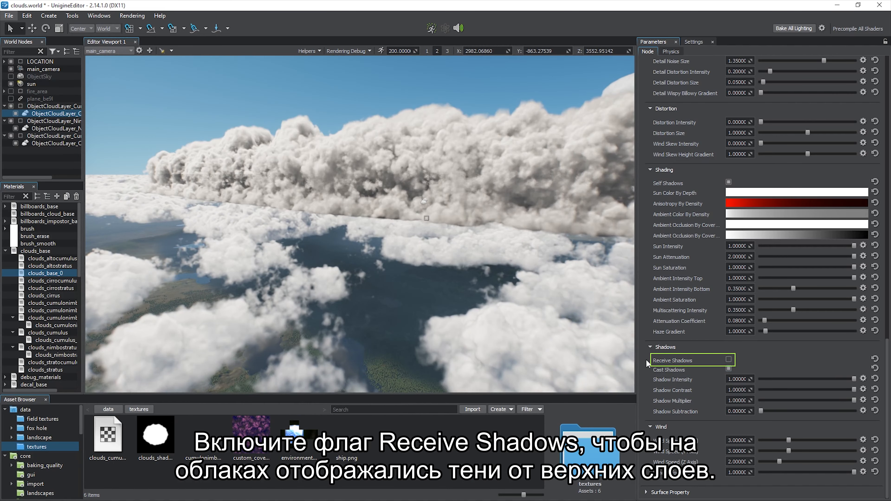
pyautogui.click(728, 360)
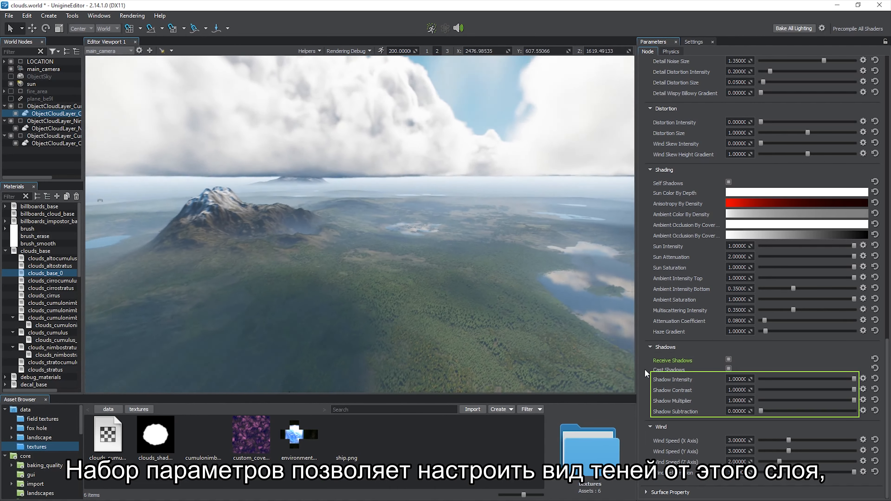
# - Set Shadow Intensity to 1.3 and try varying Shadow Contrast, Shadow Multiplier and Shadow Subtraction, leaving those three at their defaults
pyautogui.moveTo(843, 377)
pyautogui.mouseDown()
pyautogui.moveTo(778, 375)
pyautogui.moveTo(856, 379)
pyautogui.mouseUp()
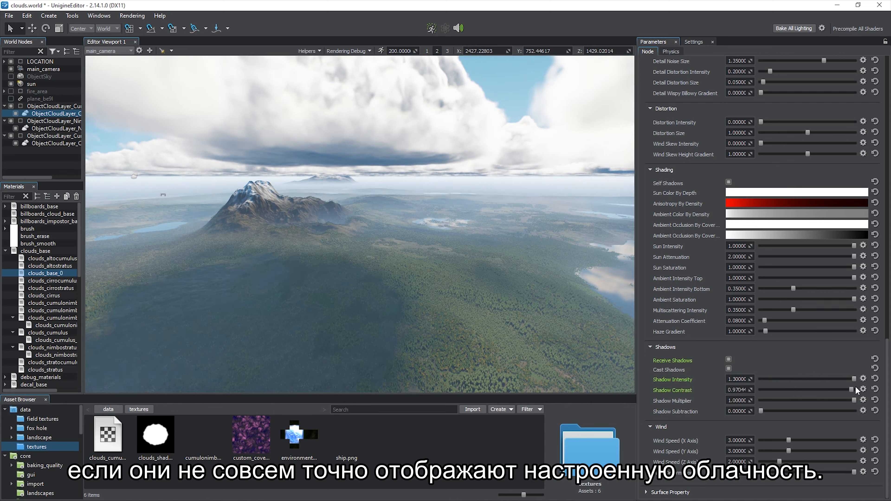
pyautogui.moveTo(855, 388); pyautogui.dragTo(857, 389)
pyautogui.moveTo(854, 400)
pyautogui.mouseDown()
pyautogui.moveTo(845, 402)
pyautogui.moveTo(861, 399)
pyautogui.mouseUp()
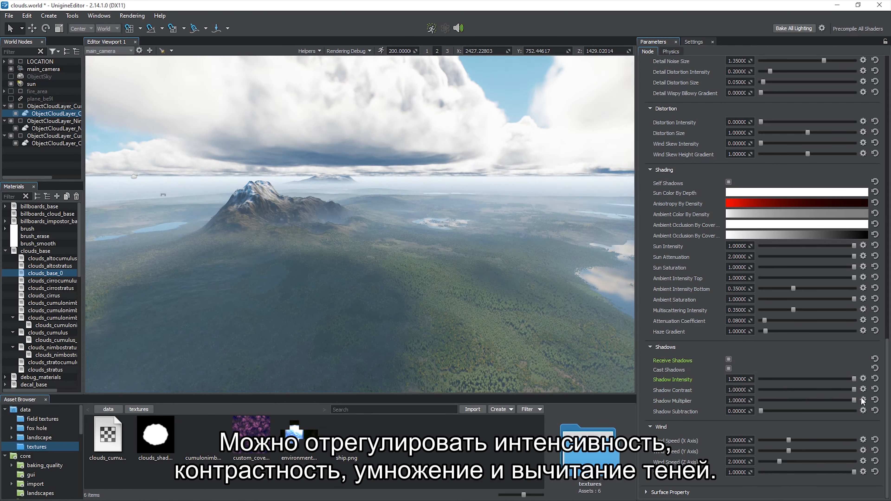
pyautogui.moveTo(762, 411)
pyautogui.mouseDown()
pyautogui.moveTo(819, 412)
pyautogui.moveTo(761, 411)
pyautogui.mouseUp()
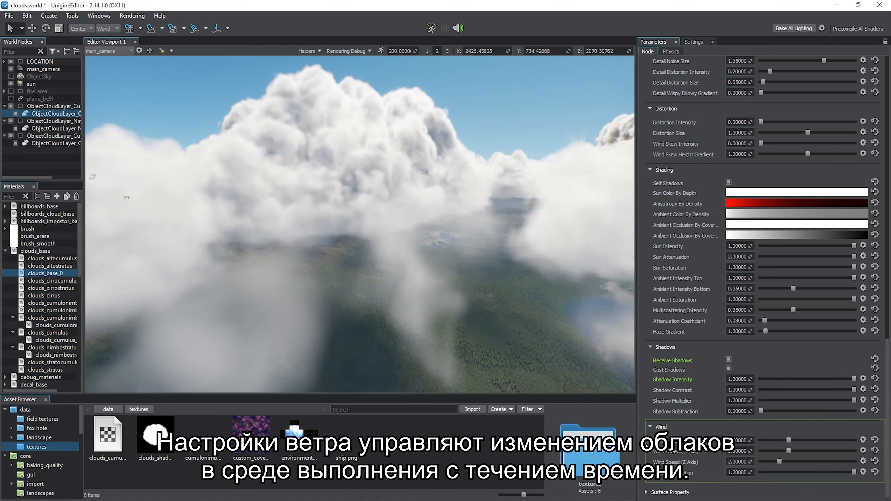
# - Start the scene simulation and try Wind Speed at 10 and 30 on the X axis and 10 on the Y axis, restoring the defaults
pyautogui.click(431, 28)
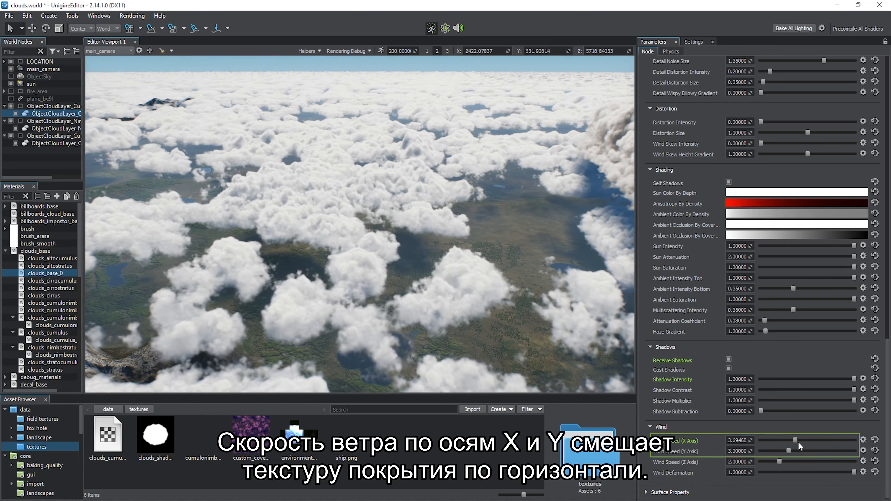
pyautogui.moveTo(789, 440); pyautogui.dragTo(860, 443)
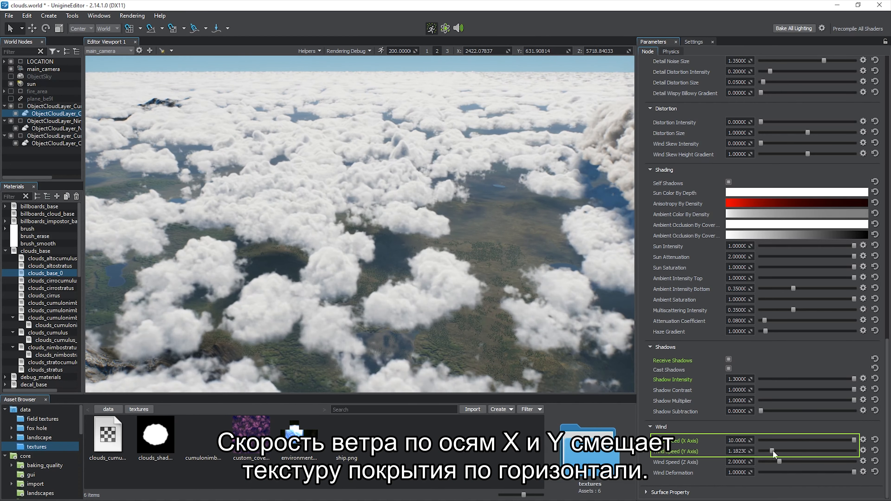
pyautogui.moveTo(774, 452); pyautogui.dragTo(855, 451)
pyautogui.moveTo(747, 441); pyautogui.dragTo(723, 442)
pyautogui.write('30')
pyautogui.press('Return')
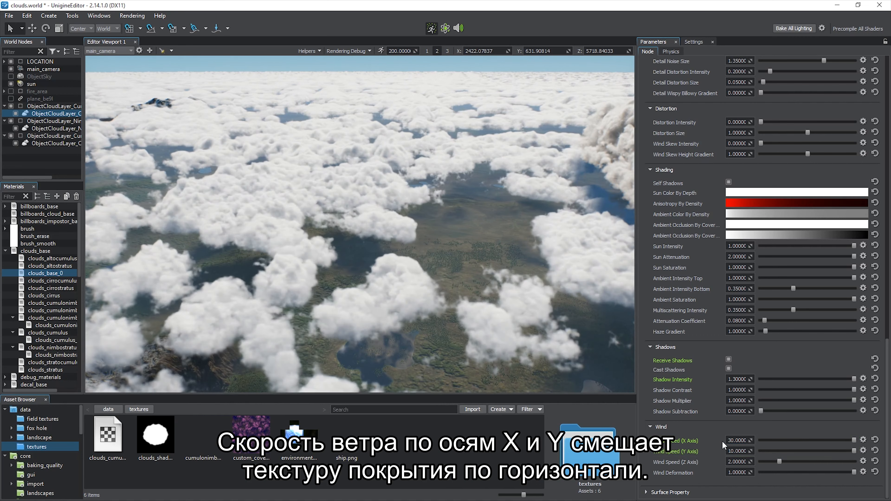
pyautogui.click(875, 440)
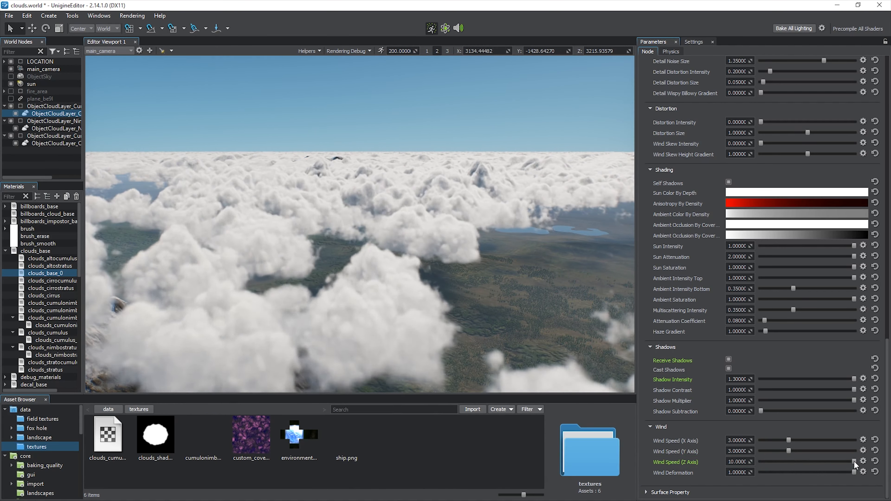
# - Try a lower Wind Deformation with Wind Speed (Z Axis) at 10, and restore both to their defaults
pyautogui.moveTo(854, 472); pyautogui.dragTo(843, 473)
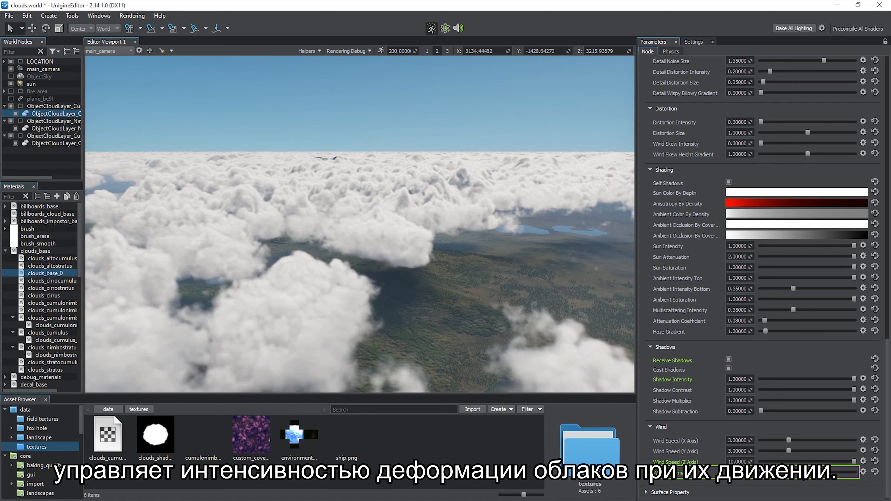
pyautogui.moveTo(800, 473); pyautogui.dragTo(854, 471)
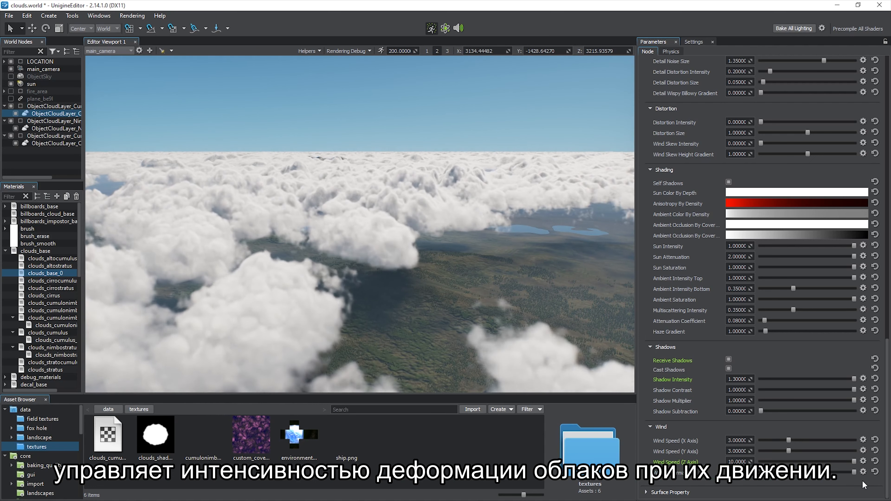
pyautogui.click(875, 462)
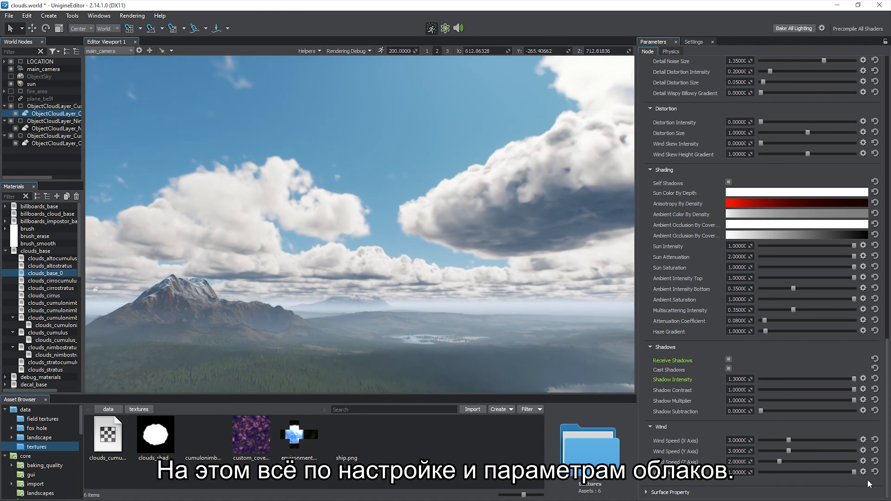
# - Create a cirrus cloud layer and place it in the scene
pyautogui.rightClick(228, 145)
pyautogui.moveTo(248, 219)
pyautogui.moveTo(309, 230)
pyautogui.click(388, 270)
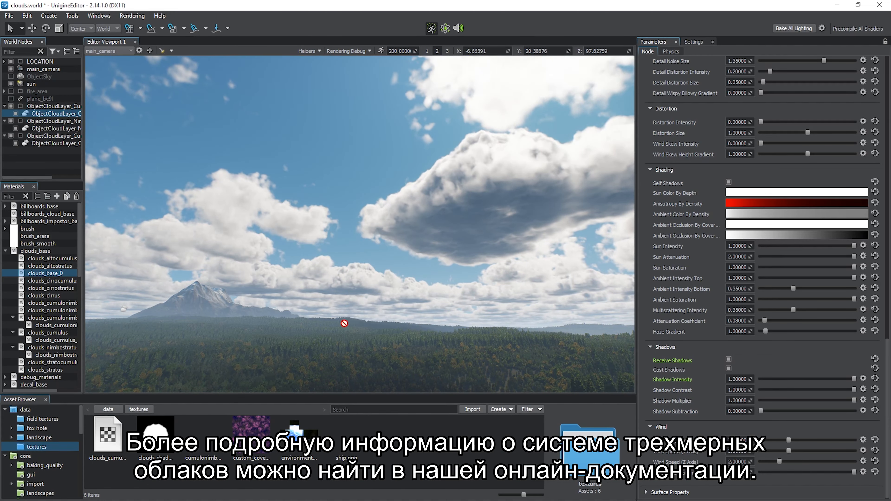
pyautogui.click(345, 323)
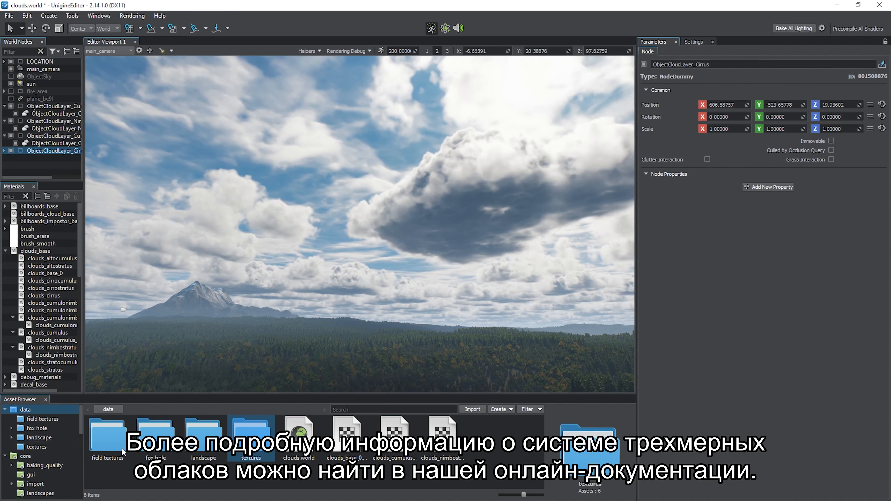
# - Move the sun light to the camera and rotate it for sunset lighting, with the first cloud layer object reselected at the end
pyautogui.rightClick(52, 85)
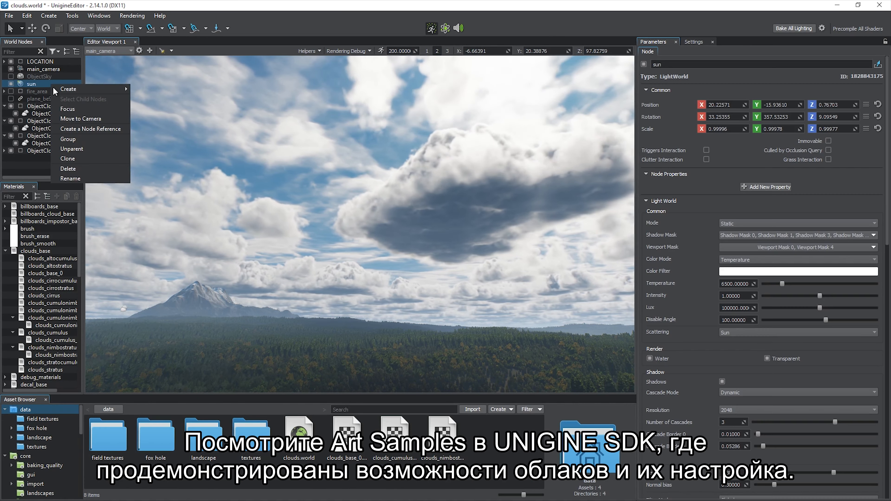
pyautogui.click(80, 119)
pyautogui.press('e')
pyautogui.moveTo(338, 245); pyautogui.dragTo(292, 203)
pyautogui.press('q')
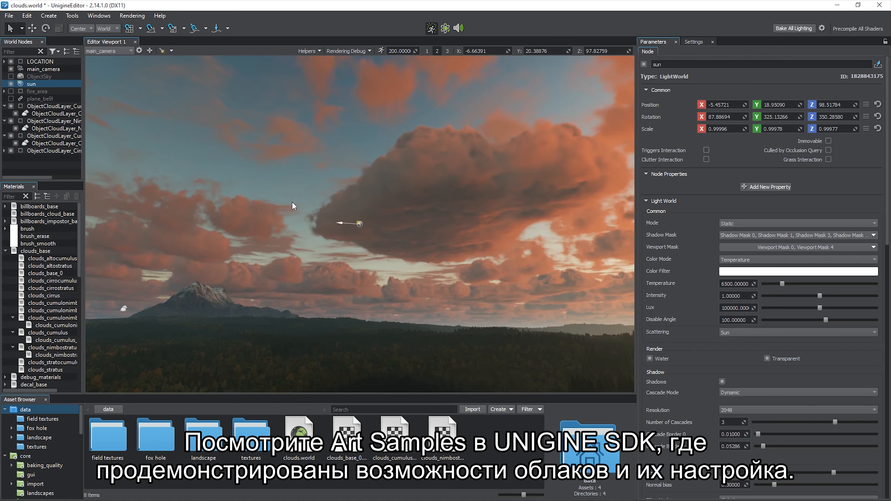
pyautogui.click(46, 114)
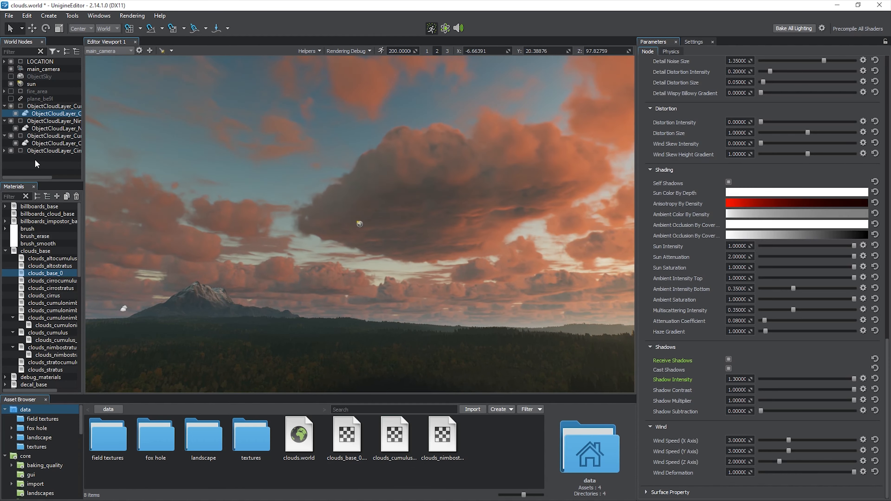